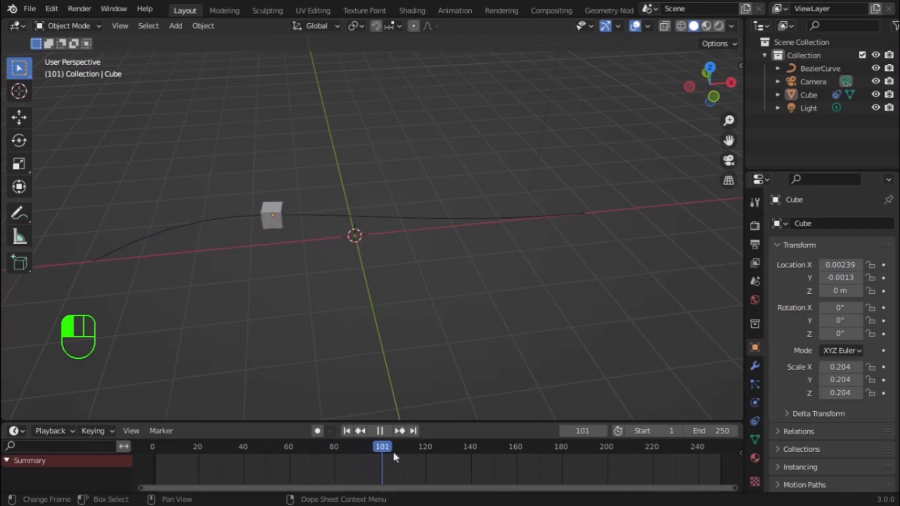
pyautogui.moveTo(499, 456); pyautogui.dragTo(712, 487)
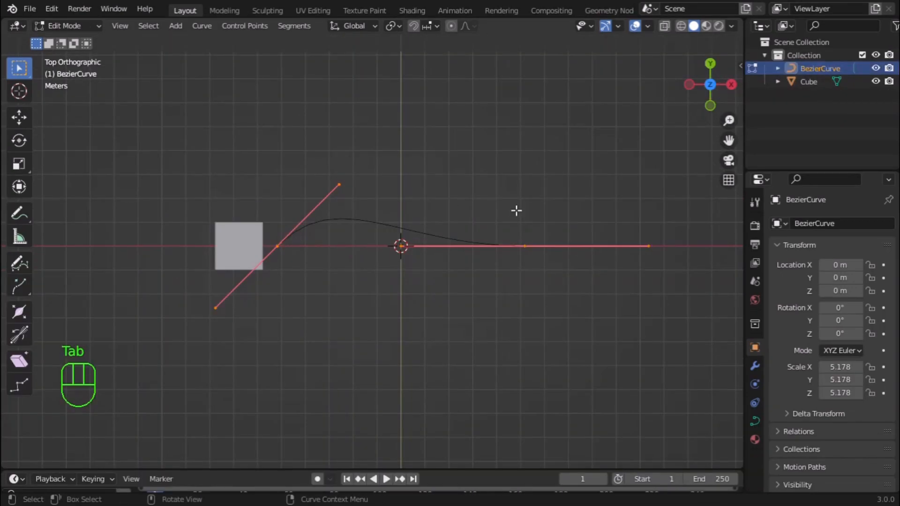
# Step: Extrude a new control point from the Bezier curve's right end, toward positive X and Y
pyautogui.moveTo(487, 201); pyautogui.dragTo(558, 315)
pyautogui.moveTo(729, 141); pyautogui.dragTo(501, 141)
pyautogui.press('e')
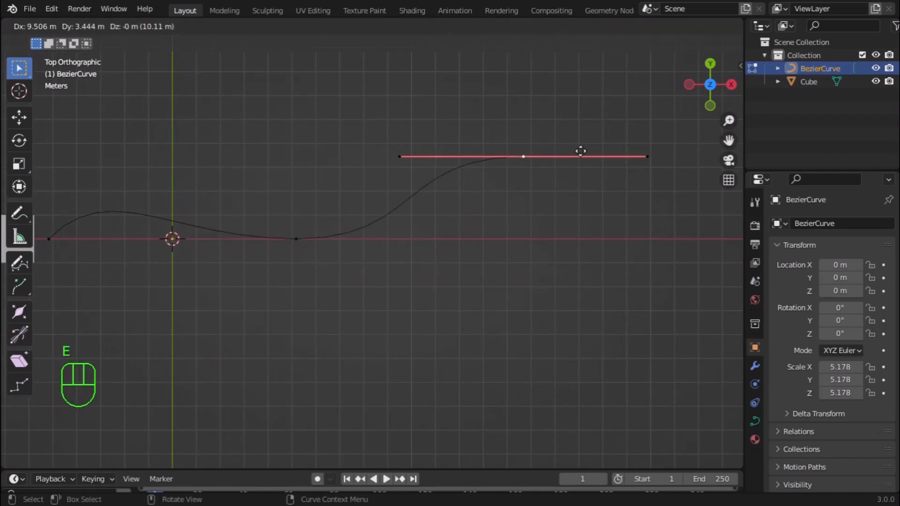
pyautogui.rightClick(556, 81)
pyautogui.scroll(-2, 185, 287)
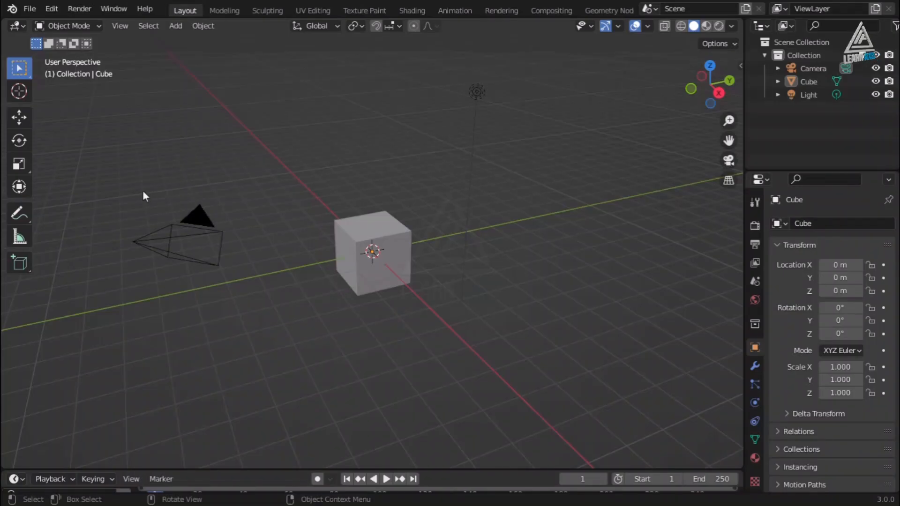
# Step: Delete the default camera and light, keeping only the cube in the scene
pyautogui.moveTo(143, 191); pyautogui.dragTo(257, 309)
pyautogui.keyDown('shift'); pyautogui.click(476, 92); pyautogui.keyUp('shift')
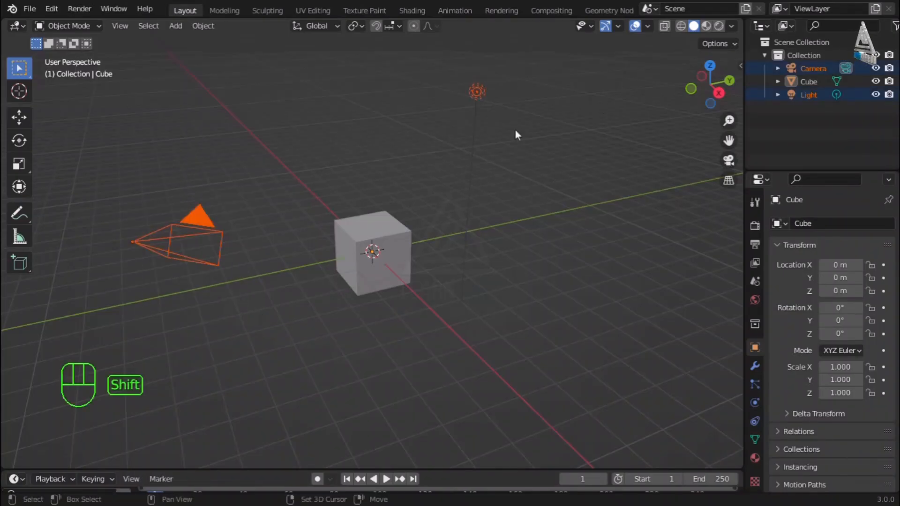
pyautogui.press('x')
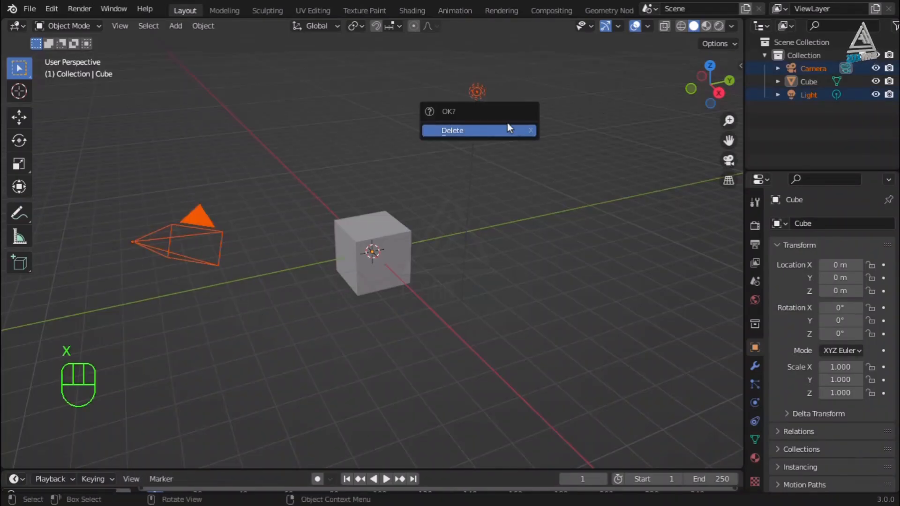
pyautogui.click(491, 131)
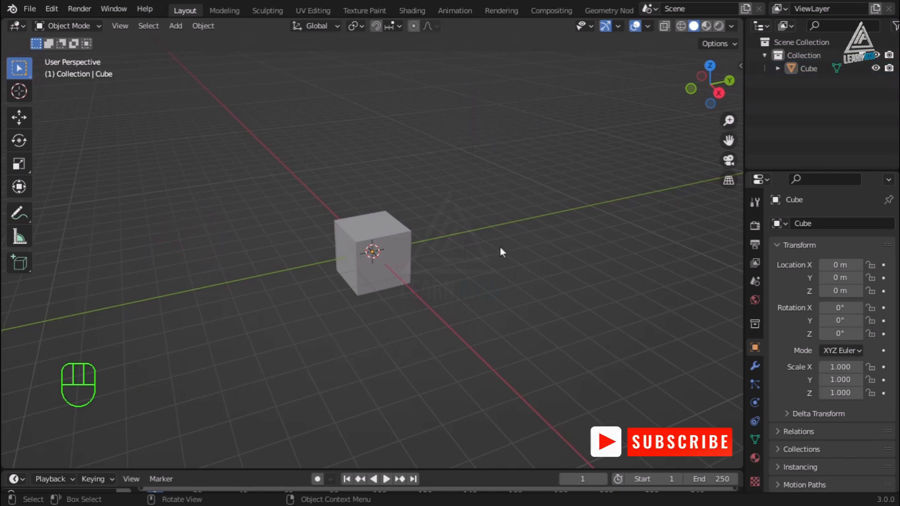
# Step: In top view, move the cube along the X axis to about -6.77 m
pyautogui.press('KP_7')
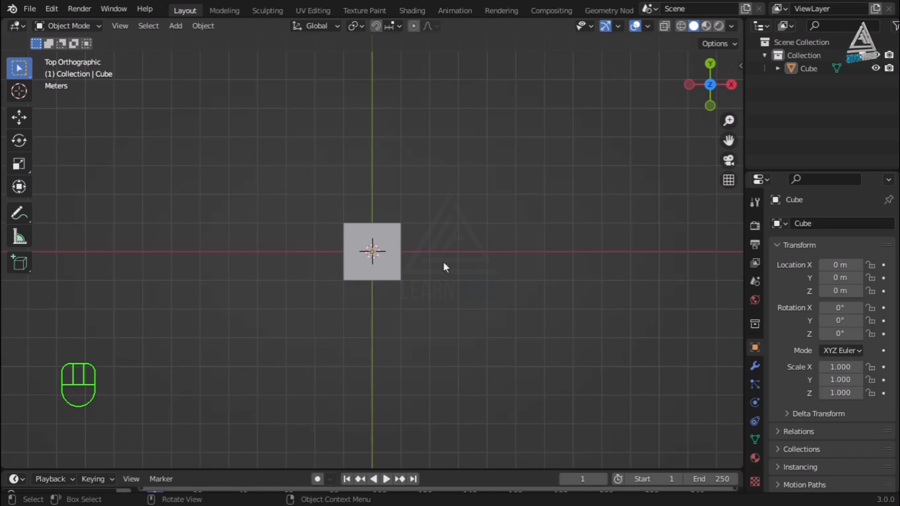
pyautogui.click(19, 118)
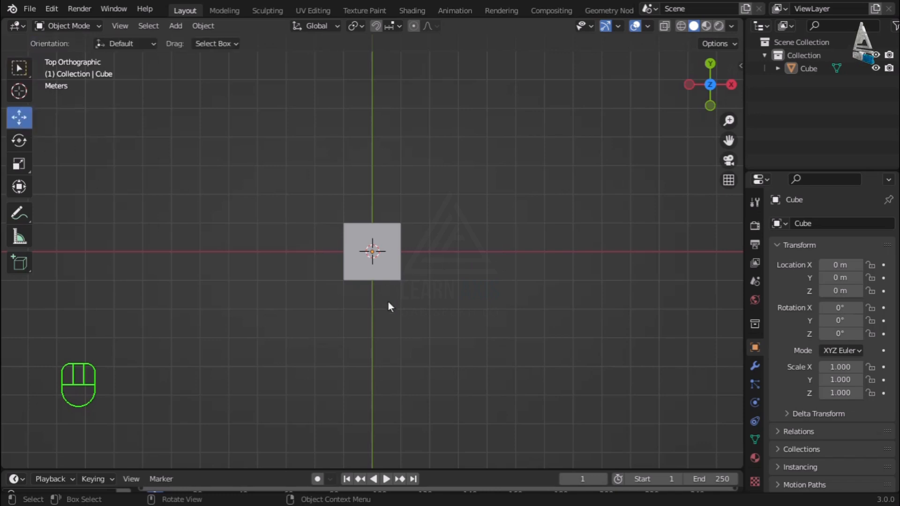
pyautogui.click(388, 272)
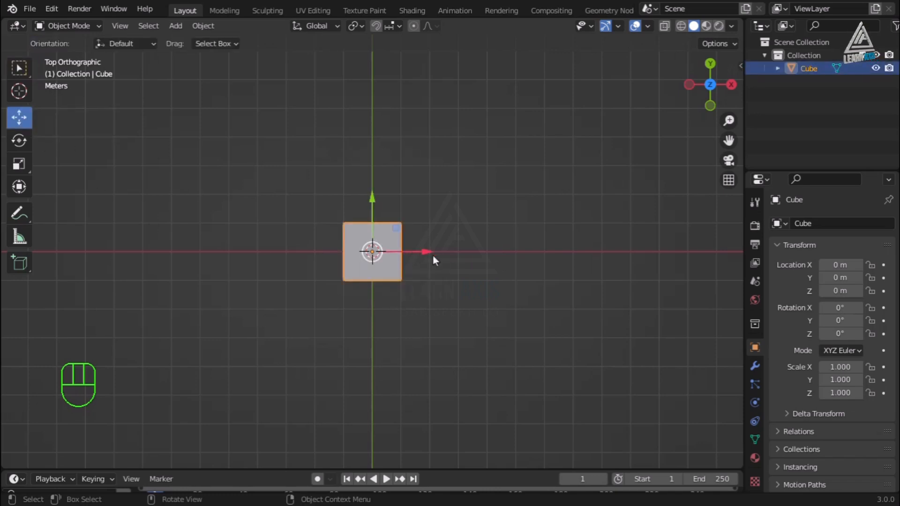
pyautogui.moveTo(426, 253); pyautogui.dragTo(232, 253)
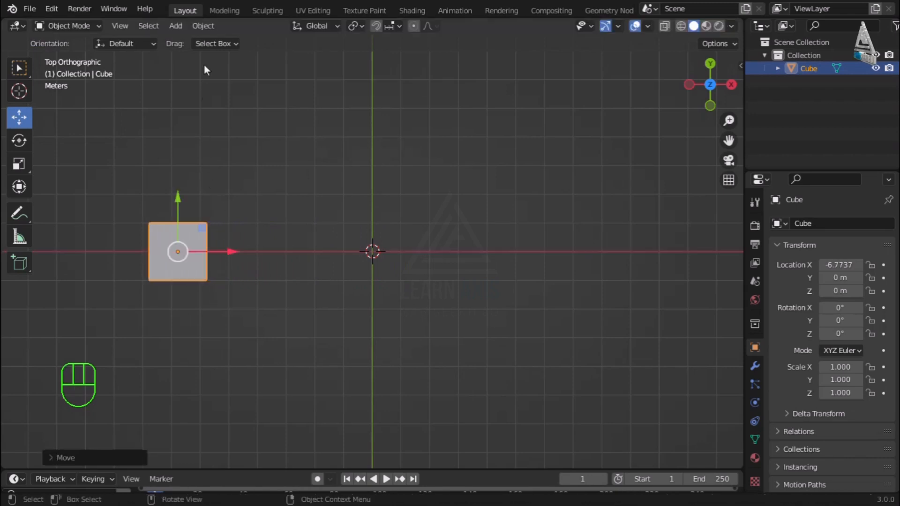
# Step: Add a Bezier curve at the world origin and scale it uniformly to about 5.18
pyautogui.click(176, 26)
pyautogui.moveTo(186, 54)
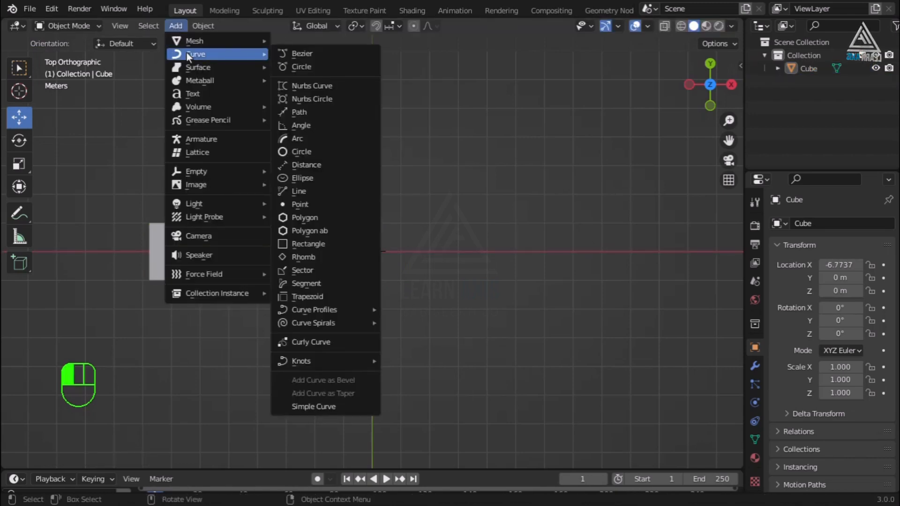
pyautogui.click(308, 53)
pyautogui.scroll(2, 355, 224)
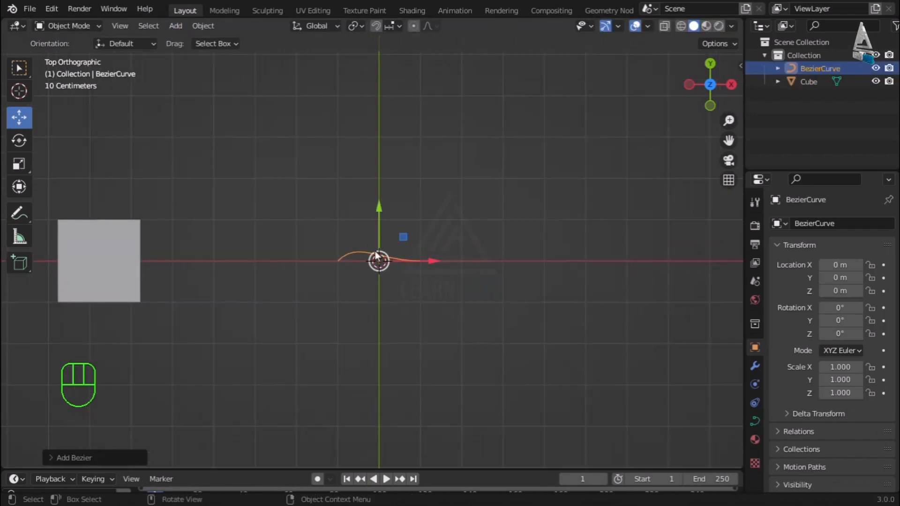
pyautogui.press('s')
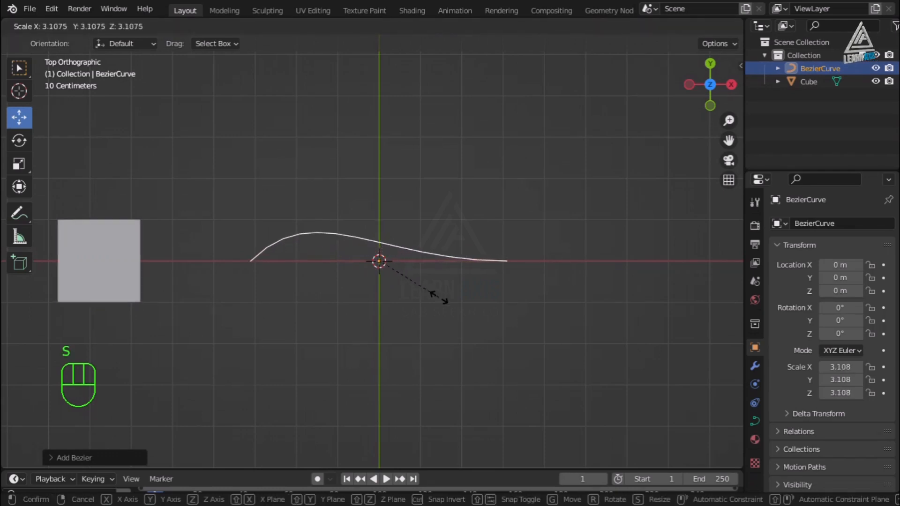
pyautogui.click(482, 317)
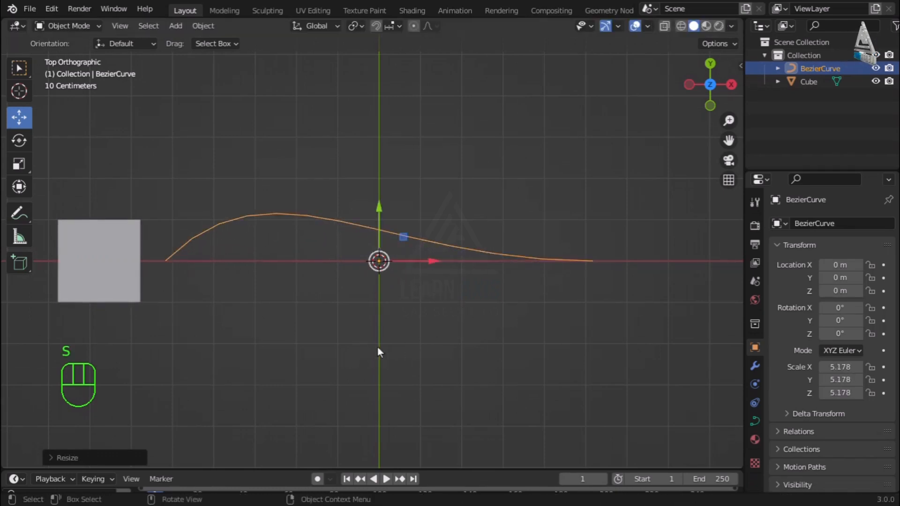
# Step: Extend the Bezier curve by extruding its right end point toward positive X and Y, and return to Object Mode with nothing selected
pyautogui.scroll(-1, 338, 351)
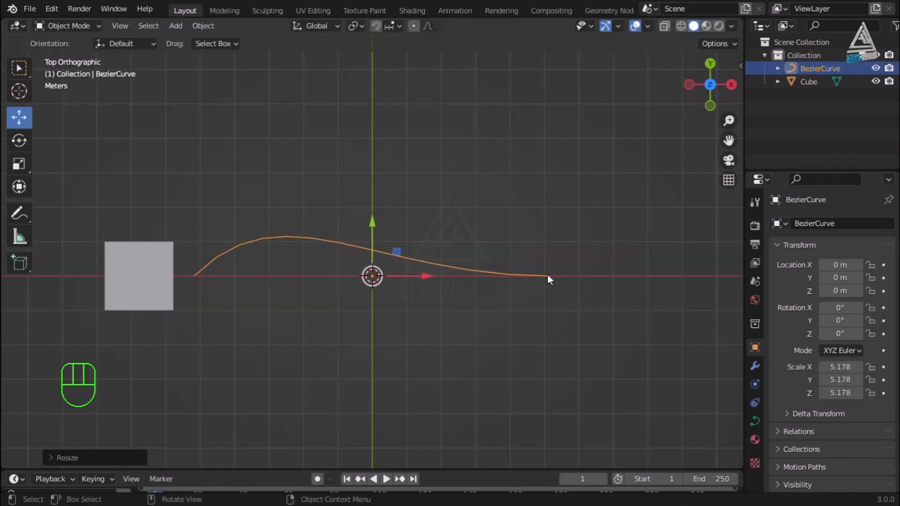
pyautogui.scroll(-2, 539, 216)
pyautogui.press('Tab')
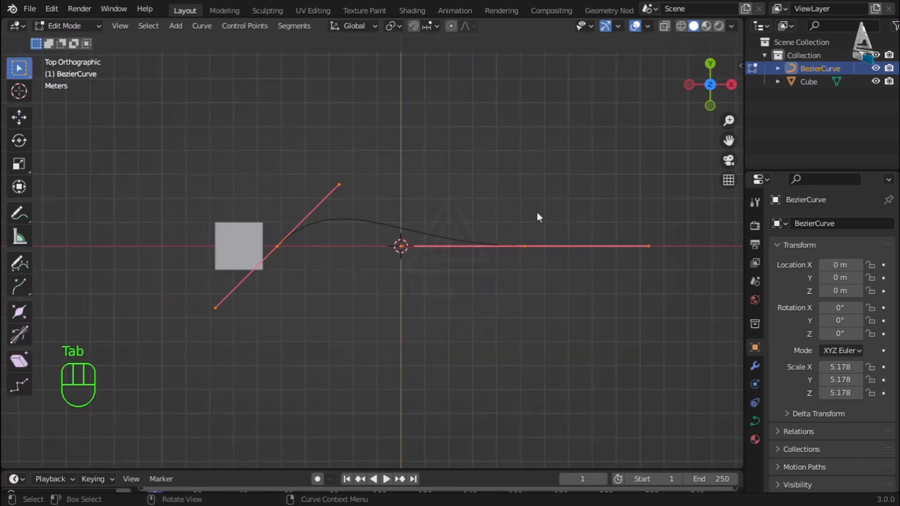
pyautogui.click(516, 209)
pyautogui.moveTo(487, 204); pyautogui.dragTo(571, 320)
pyautogui.moveTo(729, 140); pyautogui.dragTo(500, 133)
pyautogui.press('e')
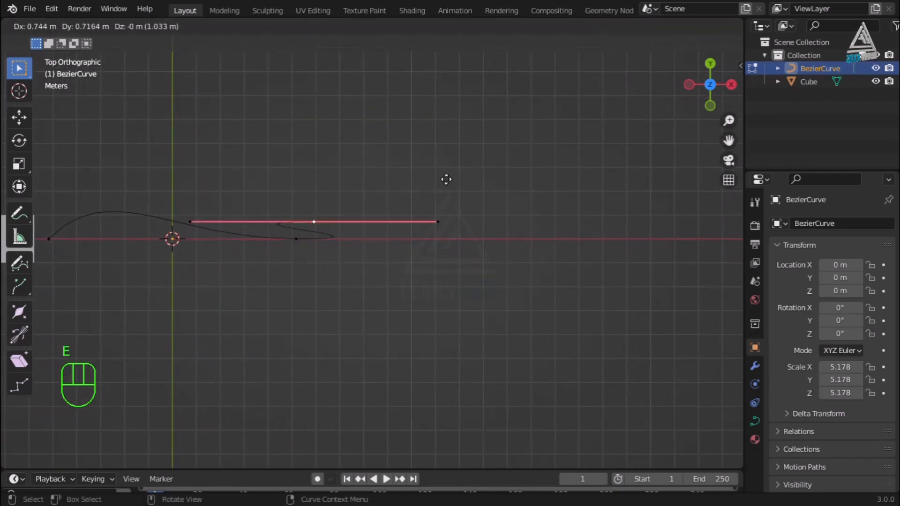
pyautogui.click(556, 81)
pyautogui.click(414, 243)
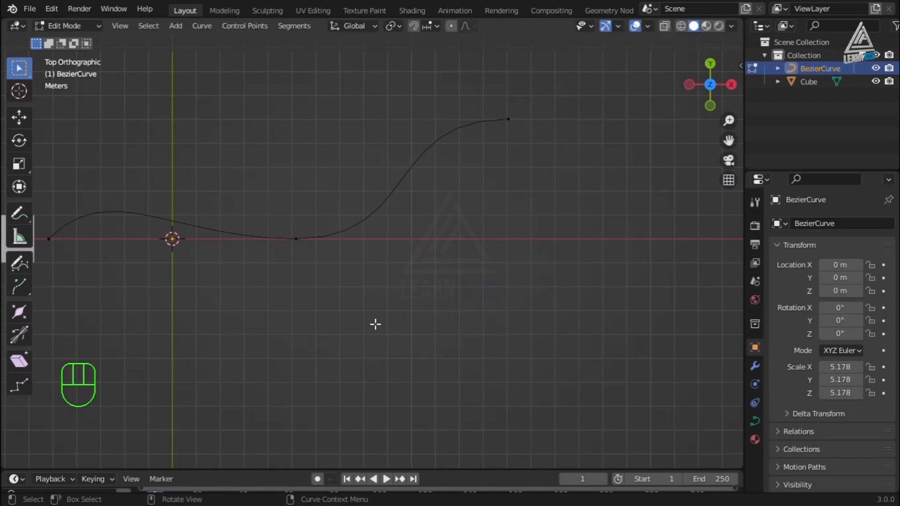
pyautogui.scroll(-3, 375, 324)
pyautogui.scroll(3, 185, 291)
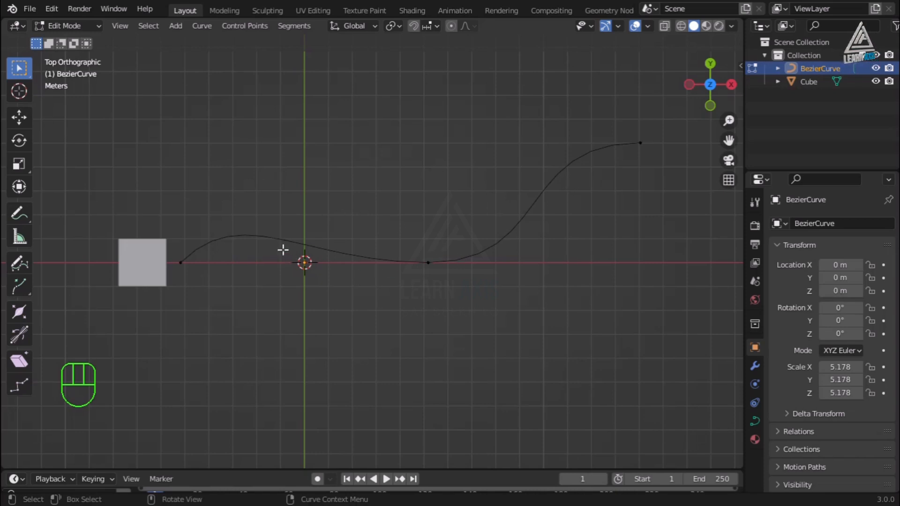
pyautogui.press('Tab')
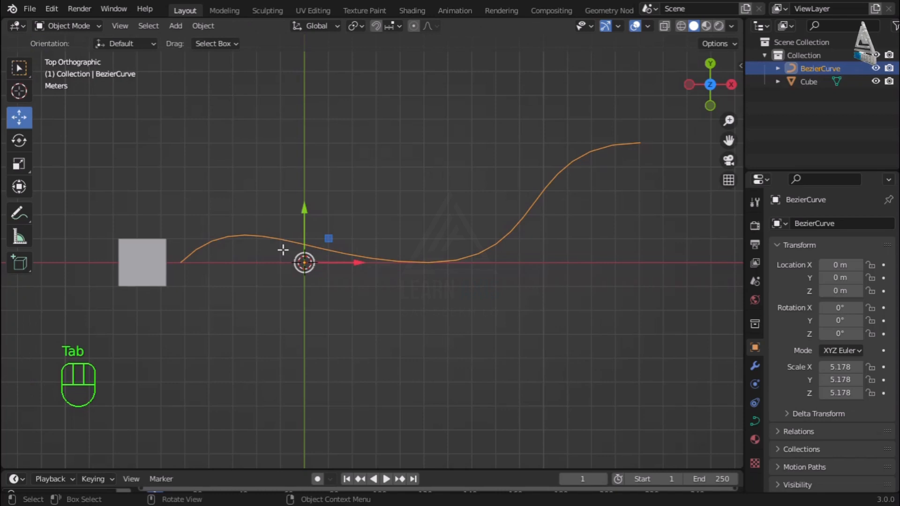
pyautogui.click(392, 344)
# Step: Scale the cube down uniformly to about 0.236 and deselect it
pyautogui.moveTo(437, 364); pyautogui.dragTo(466, 285, button='middle')
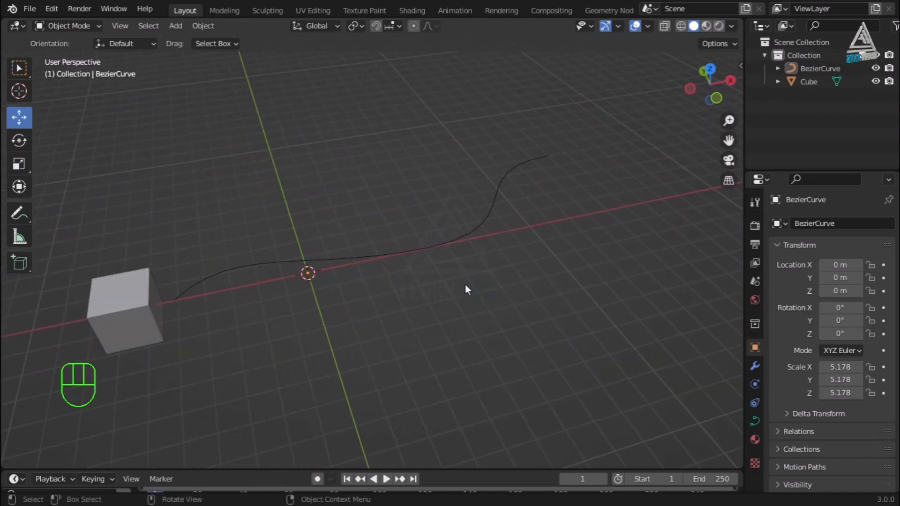
pyautogui.click(145, 316)
pyautogui.moveTo(355, 349); pyautogui.dragTo(313, 350, button='middle')
pyautogui.press('s')
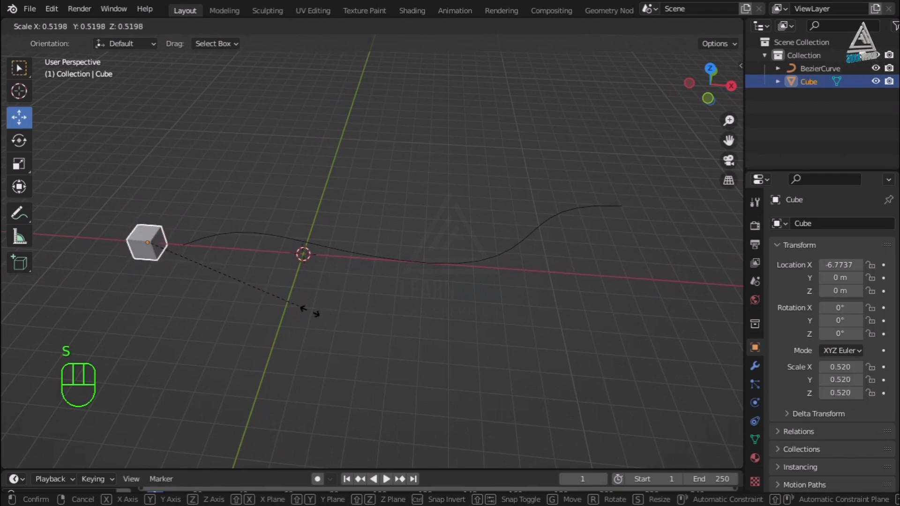
pyautogui.click(210, 282)
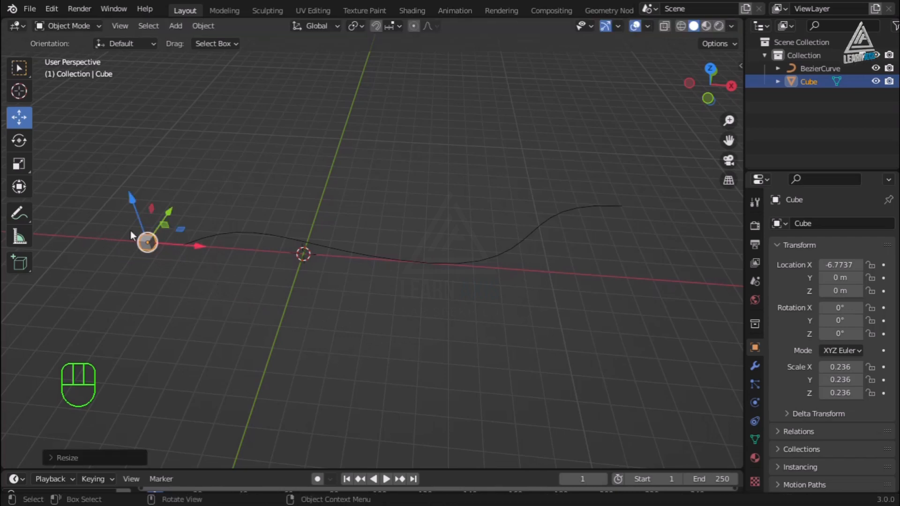
pyautogui.scroll(2, 131, 230)
pyautogui.scroll(1, 243, 269)
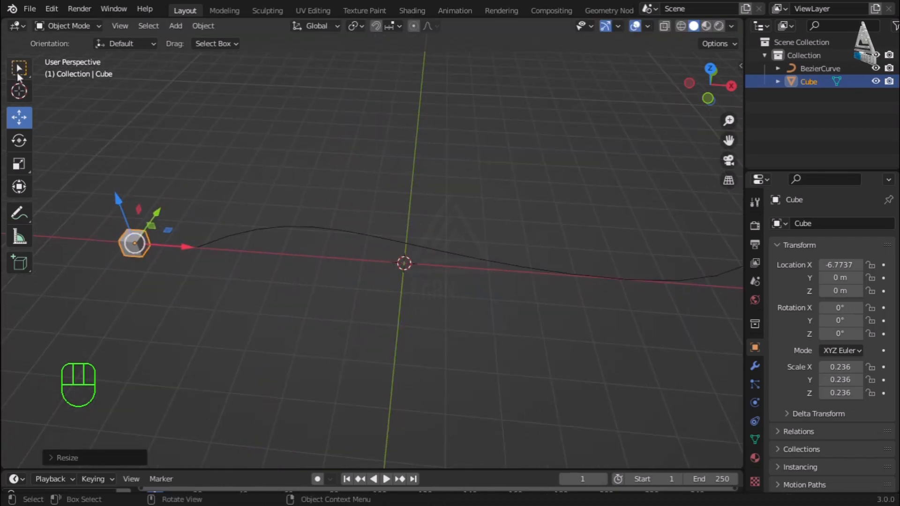
pyautogui.click(290, 312)
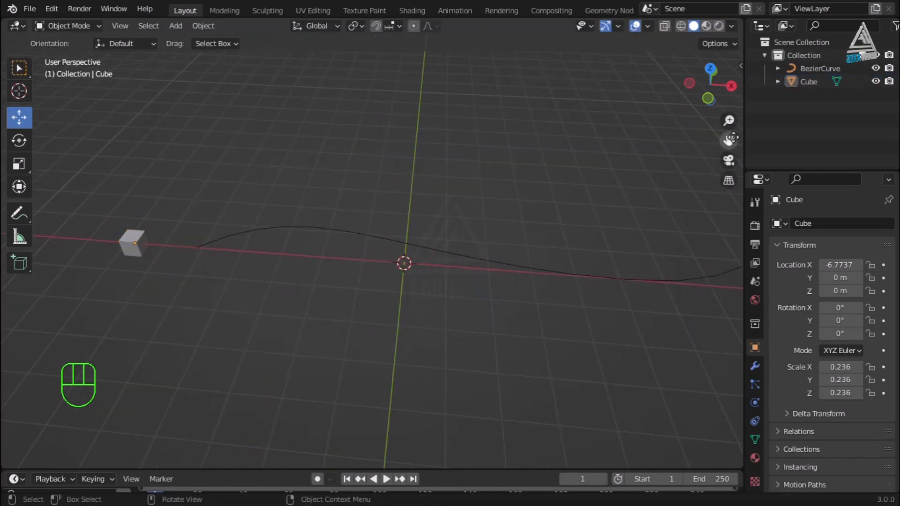
# Step: In top view, select the cube and add a Follow Path object constraint to it
pyautogui.moveTo(728, 140); pyautogui.dragTo(542, 204)
pyautogui.press('KP_7')
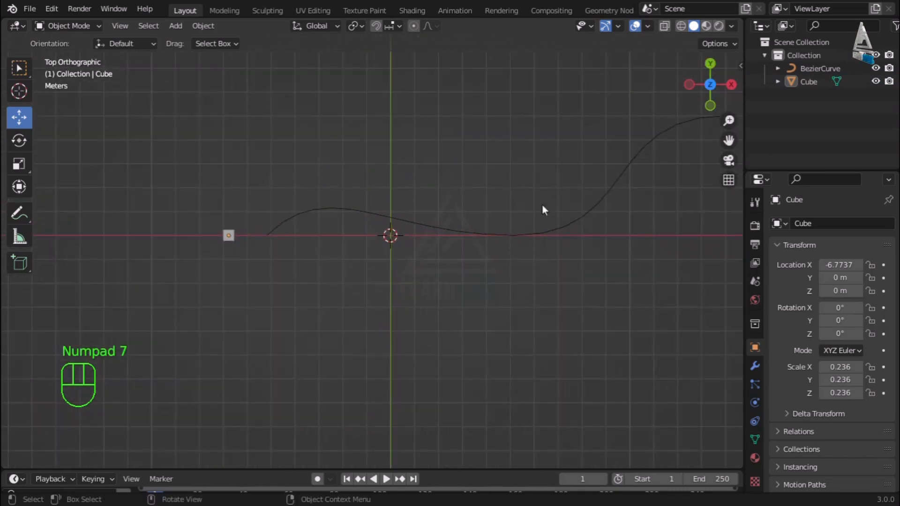
pyautogui.moveTo(728, 140); pyautogui.dragTo(622, 208)
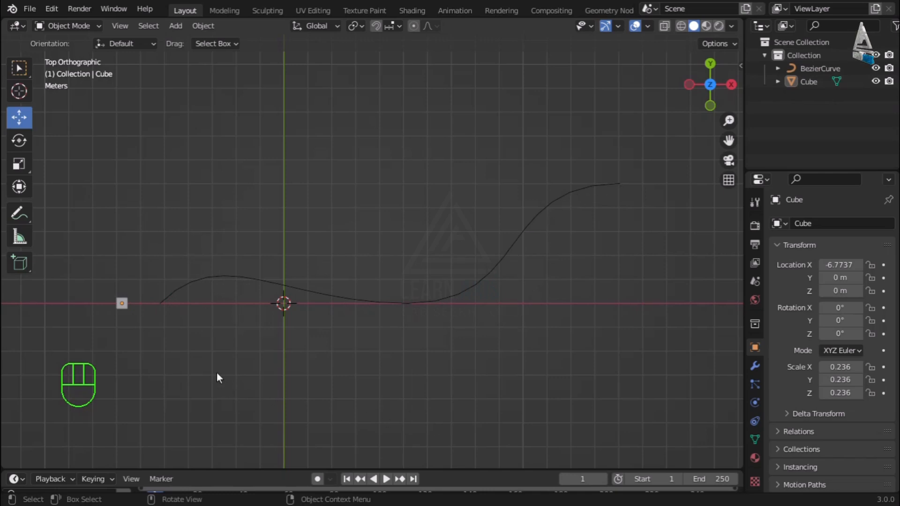
pyautogui.click(122, 308)
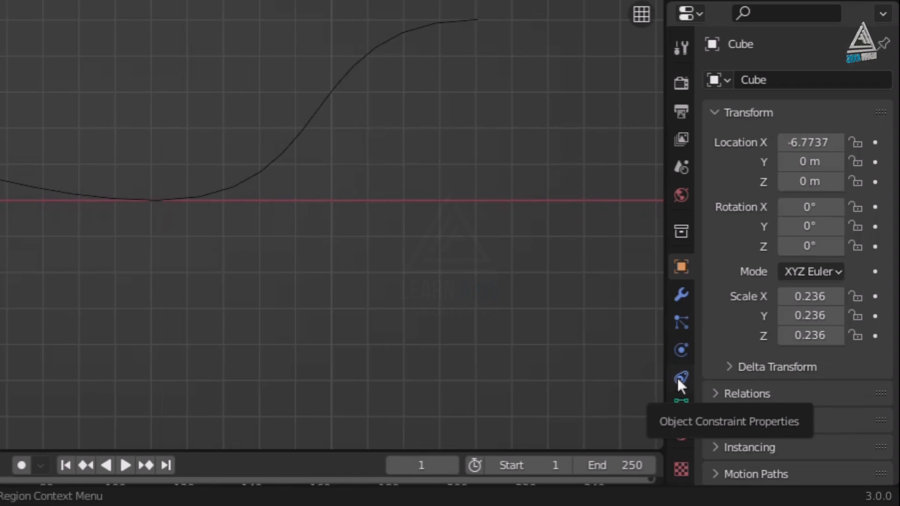
pyautogui.click(678, 380)
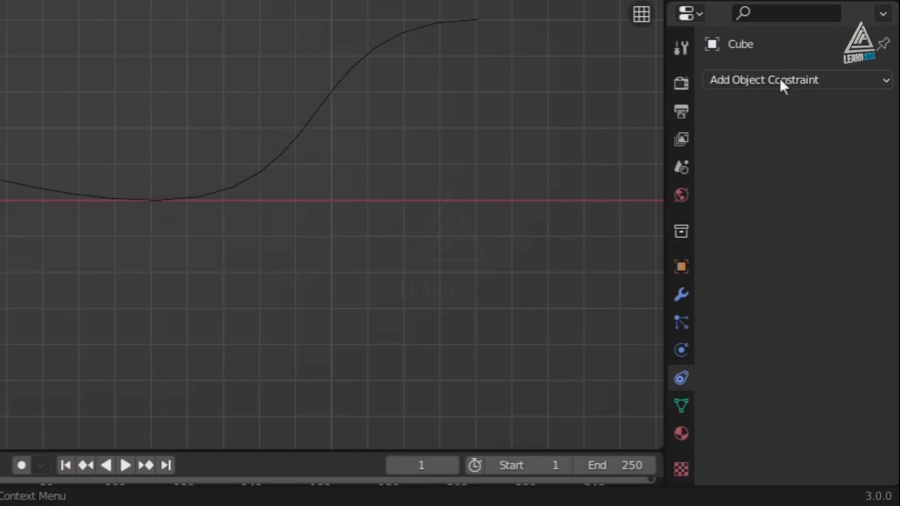
pyautogui.click(794, 80)
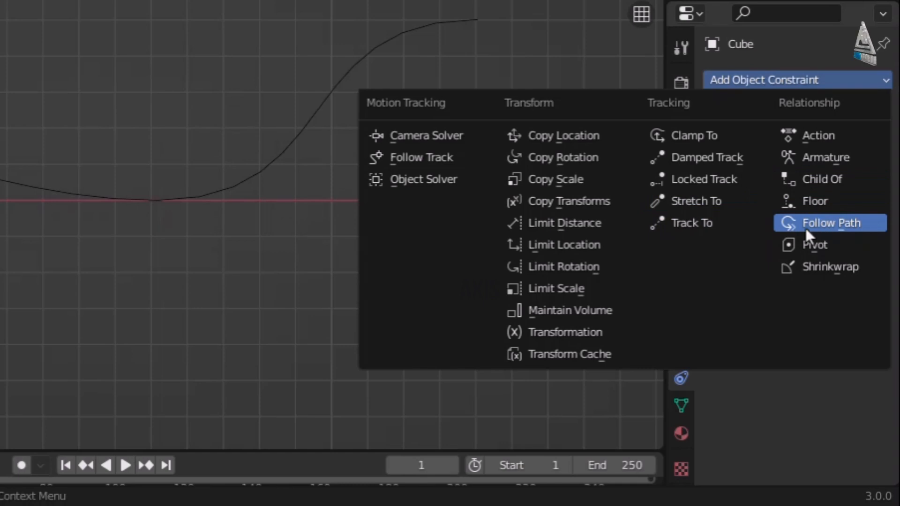
pyautogui.click(831, 222)
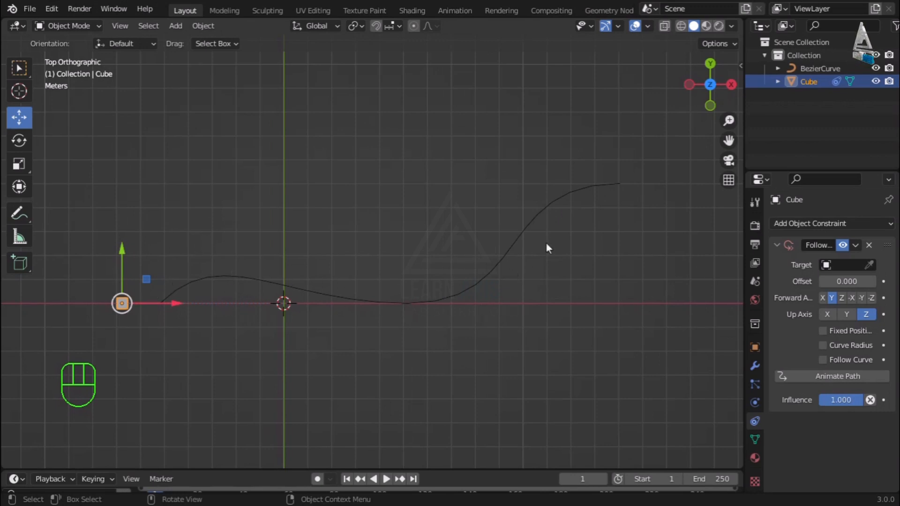
# Step: Set BezierCurve as the target of the cube's Follow Path constraint
pyautogui.click(870, 266)
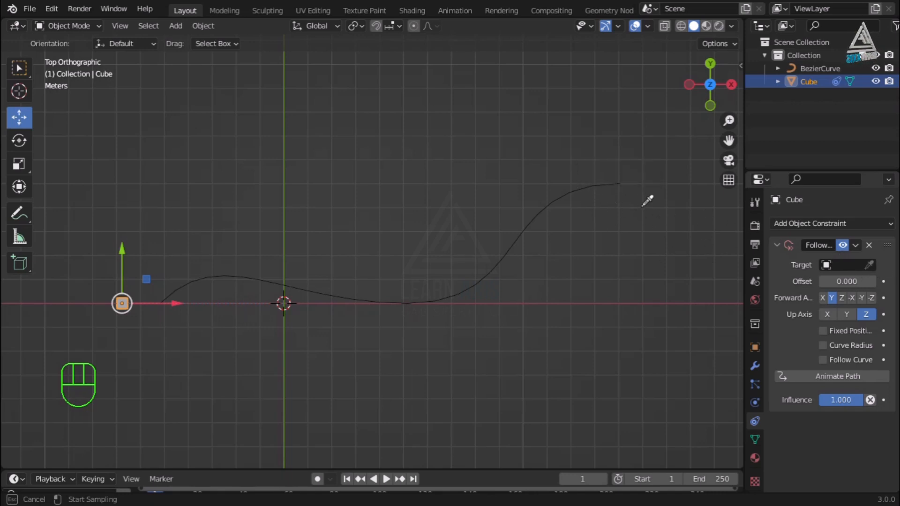
pyautogui.press('Escape')
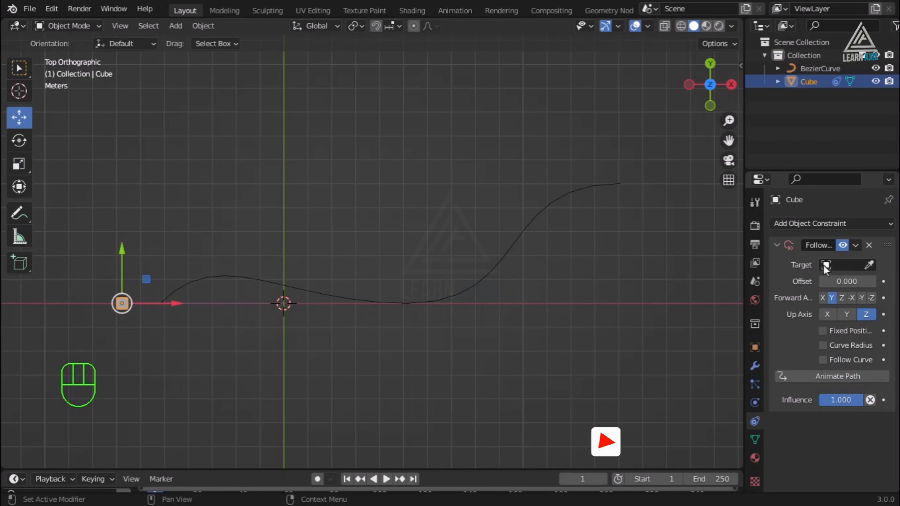
pyautogui.click(825, 265)
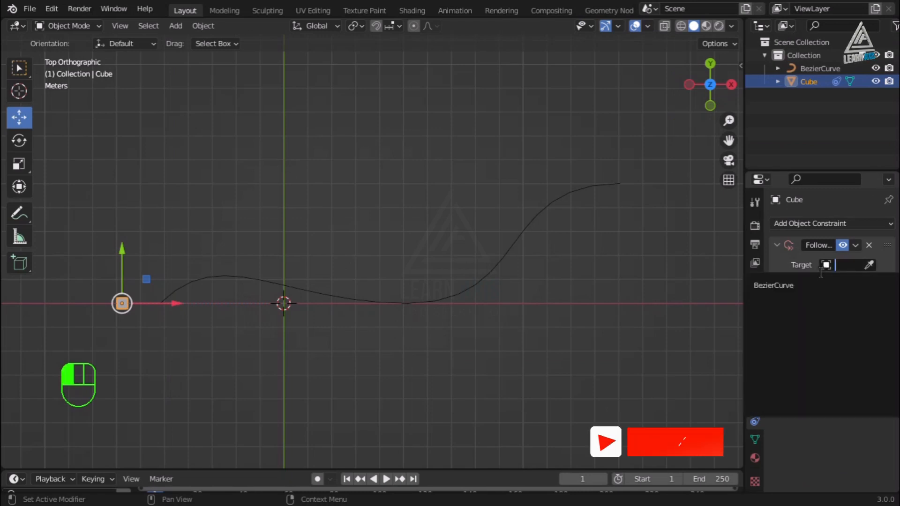
pyautogui.click(790, 285)
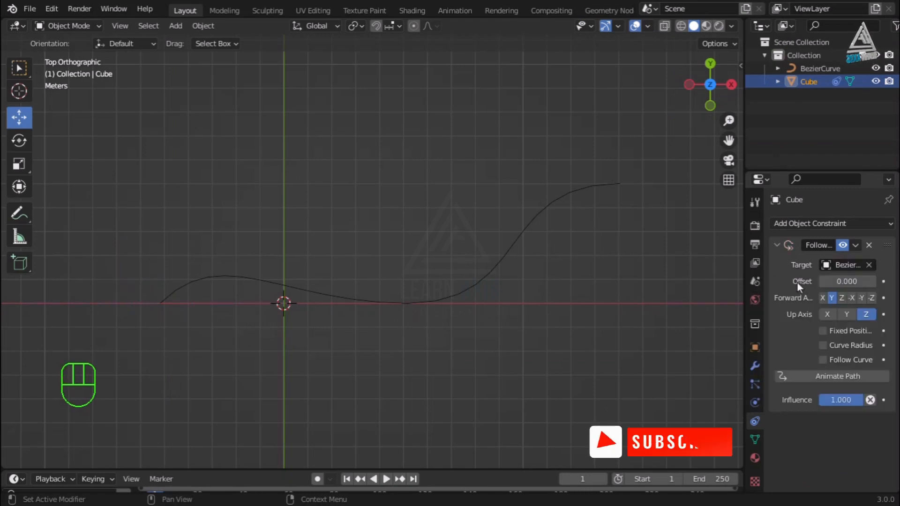
# Step: Move the cube along the X axis to the start of the Bezier curve
pyautogui.scroll(-7, 450, 287)
pyautogui.scroll(-2, 450, 287)
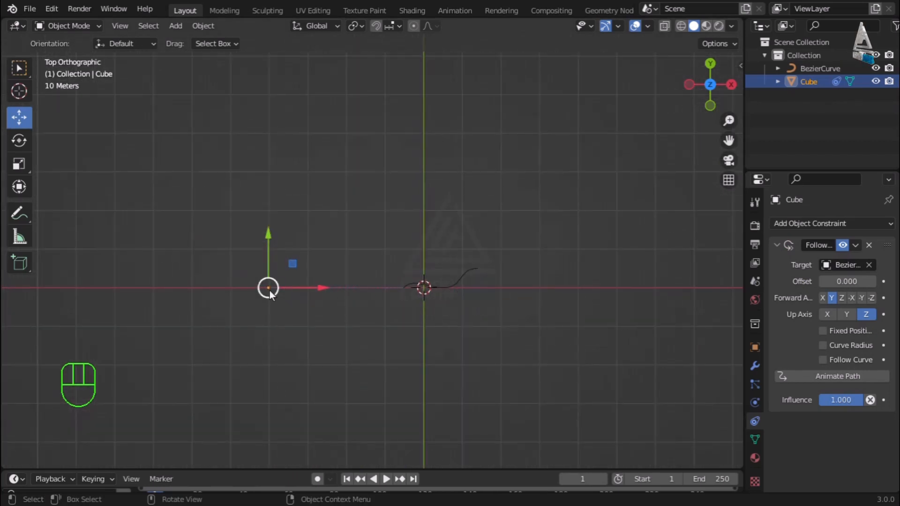
pyautogui.scroll(6, 269, 291)
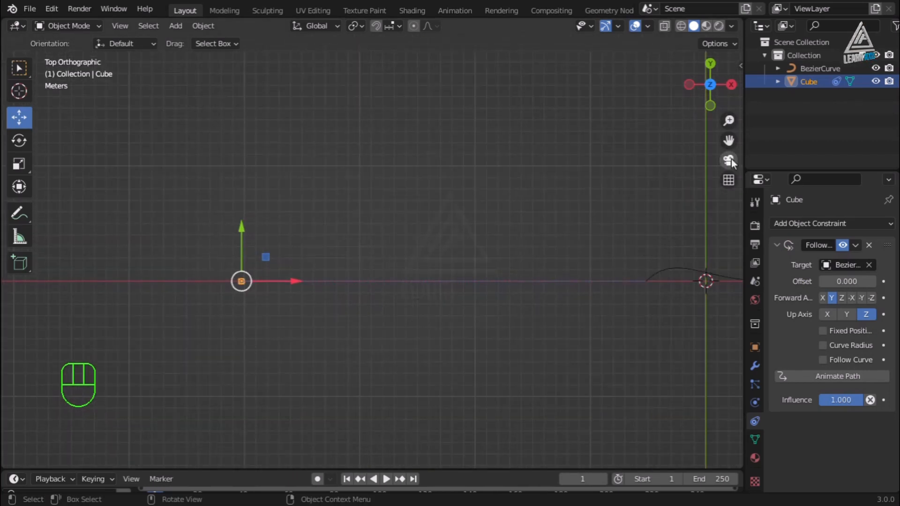
pyautogui.moveTo(730, 140); pyautogui.dragTo(638, 134)
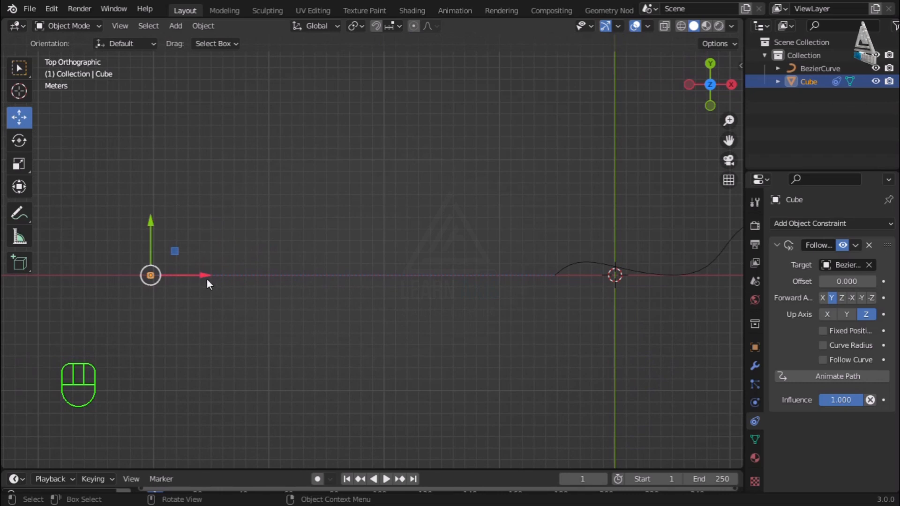
pyautogui.moveTo(202, 275); pyautogui.dragTo(284, 285)
pyautogui.scroll(4, 606, 284)
pyautogui.scroll(6, 553, 270)
pyautogui.scroll(2, 311, 223)
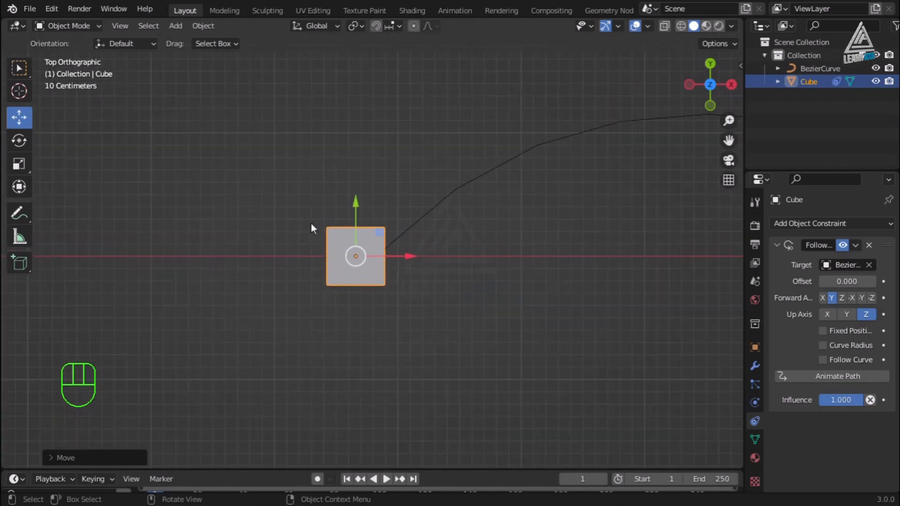
# Step: In wireframe shading, align the cube's origin with the curve's start point along X, and return to solid shading
pyautogui.scroll(-6, 436, 256)
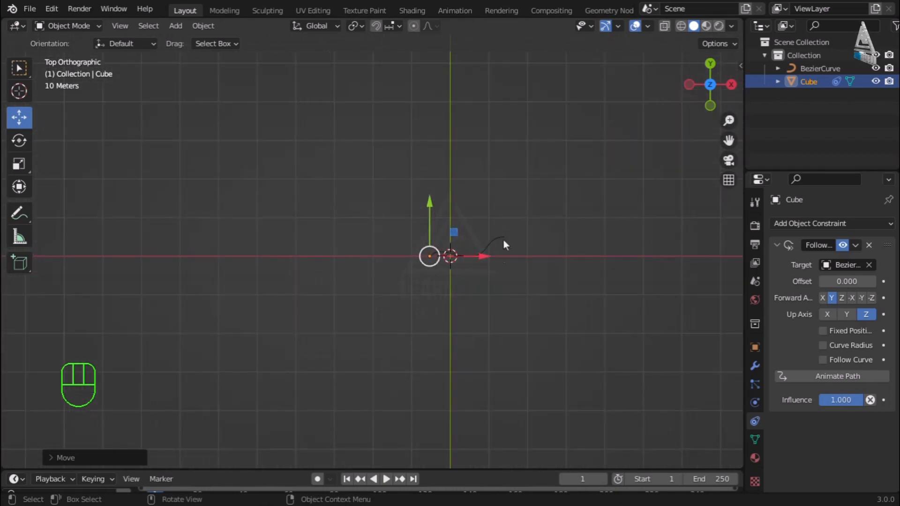
pyautogui.scroll(6, 329, 280)
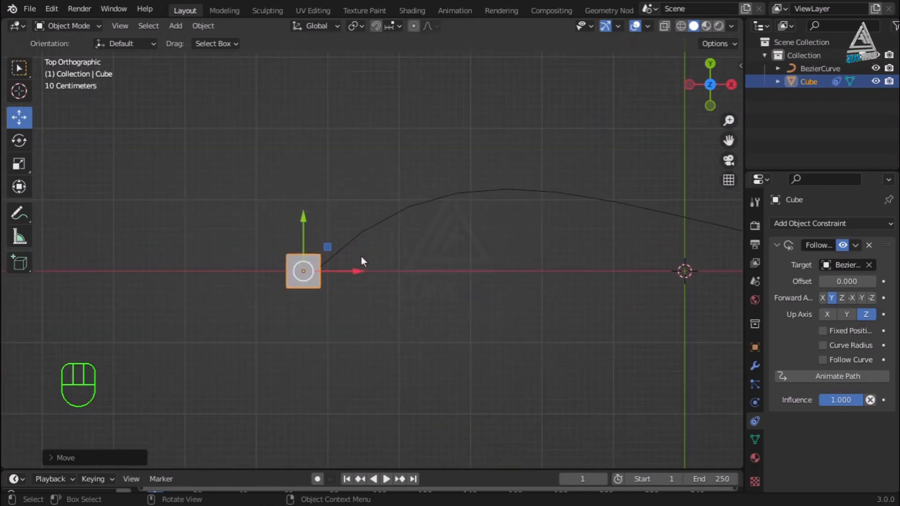
pyautogui.scroll(4, 315, 304)
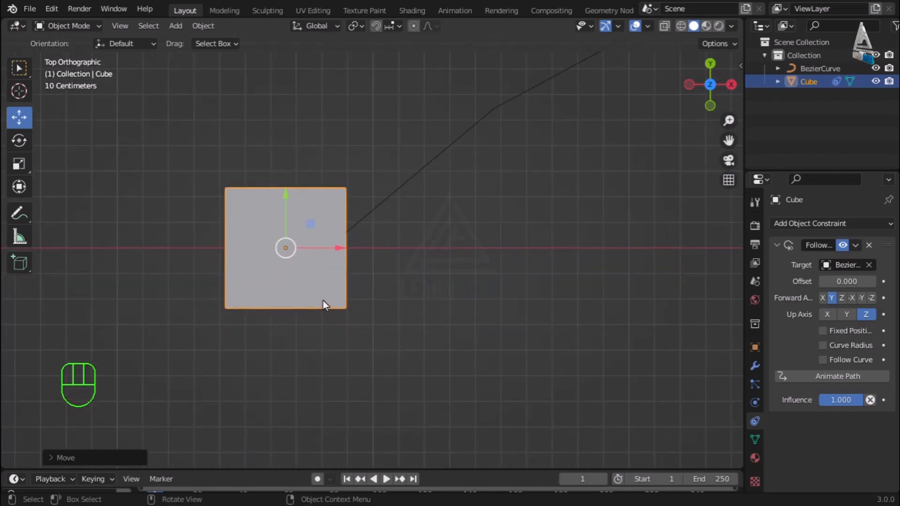
pyautogui.scroll(-5, 324, 306)
pyautogui.scroll(-5, 323, 305)
pyautogui.scroll(5, 355, 321)
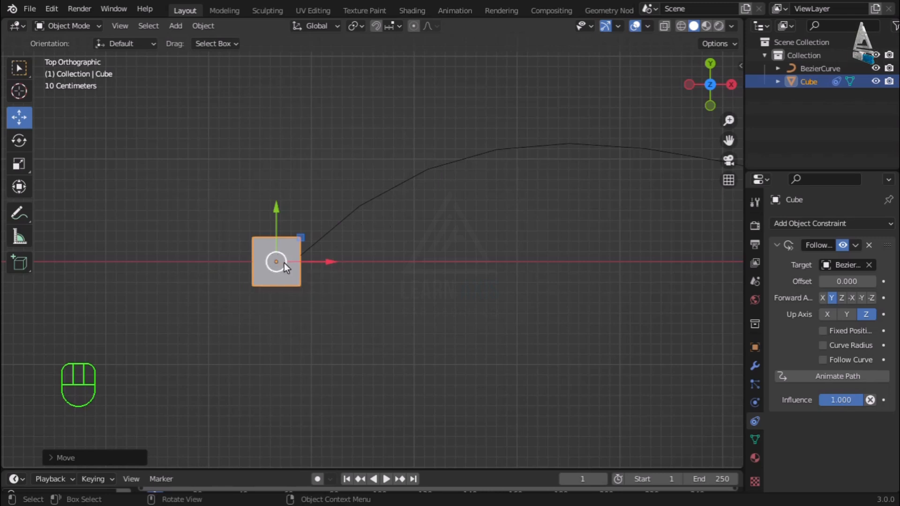
pyautogui.click(681, 27)
pyautogui.scroll(6, 266, 272)
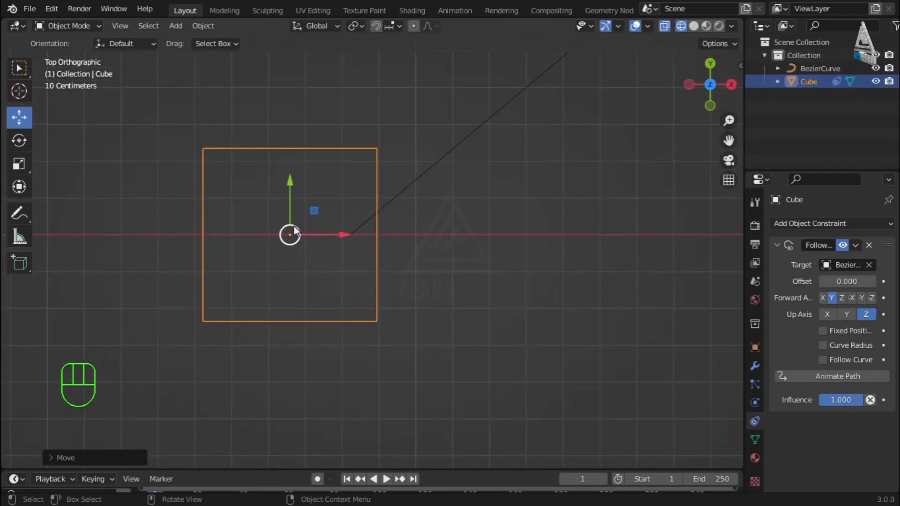
pyautogui.moveTo(344, 235)
pyautogui.mouseDown()
pyautogui.moveTo(362, 241)
pyautogui.moveTo(357, 247)
pyautogui.mouseUp()
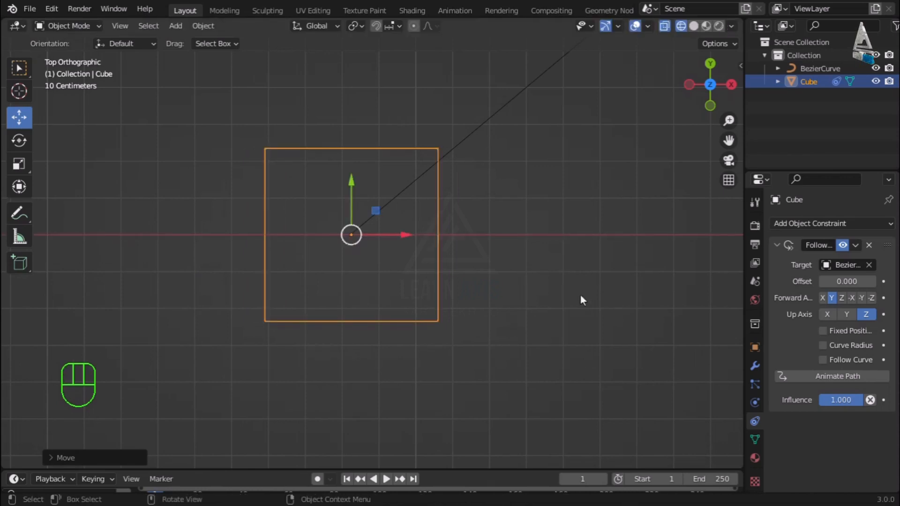
pyautogui.scroll(-5, 581, 300)
pyautogui.click(694, 25)
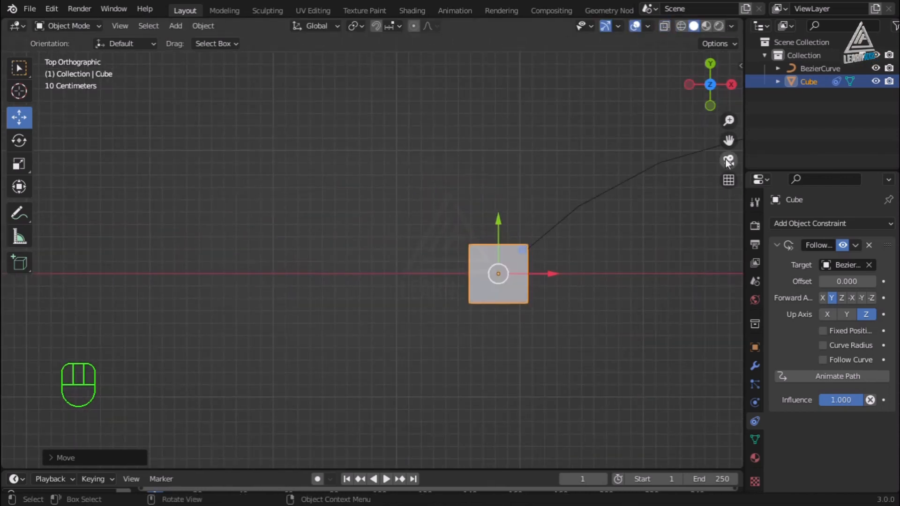
# Step: Try an offset of 1.6 on the Follow Path constraint and reset it to 0
pyautogui.moveTo(729, 141); pyautogui.dragTo(449, 263)
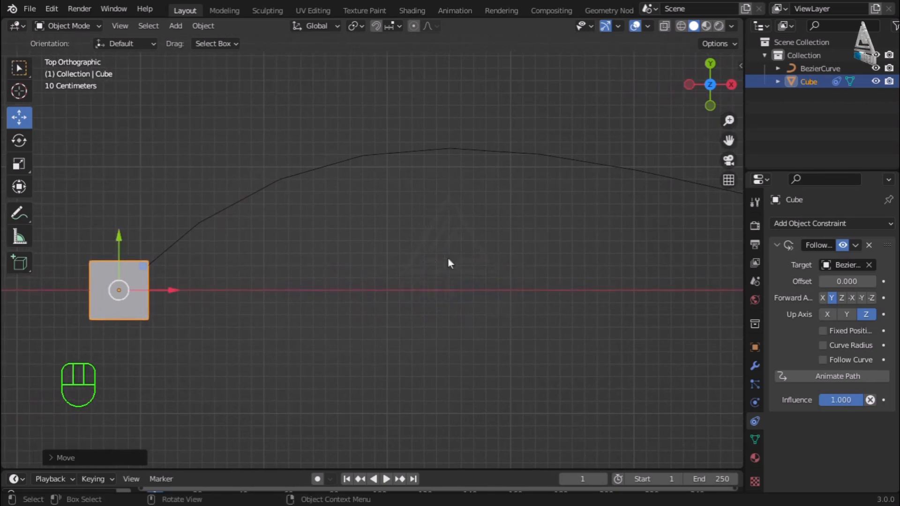
pyautogui.scroll(-5, 548, 209)
pyautogui.moveTo(729, 140); pyautogui.dragTo(553, 153)
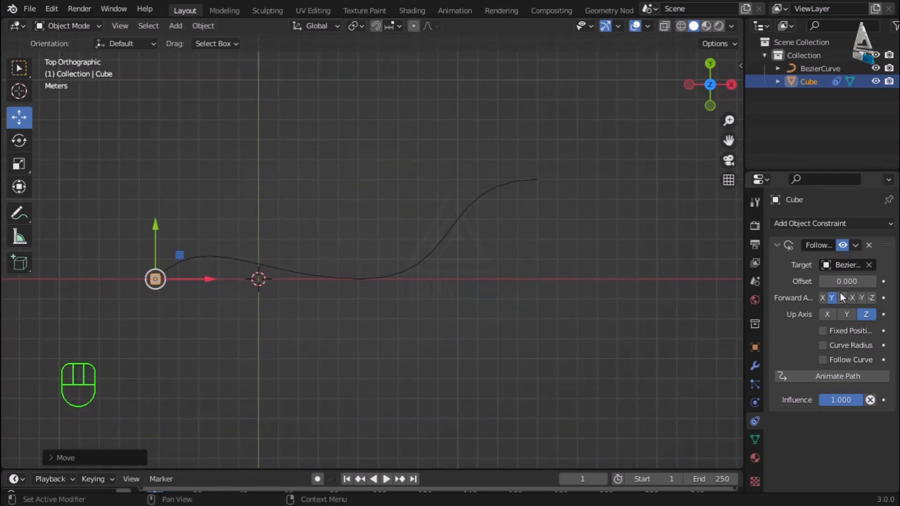
pyautogui.moveTo(849, 282)
pyautogui.mouseDown()
pyautogui.moveTo(875, 282)
pyautogui.moveTo(852, 282)
pyautogui.moveTo(860, 283)
pyautogui.mouseUp()
pyautogui.click(850, 282)
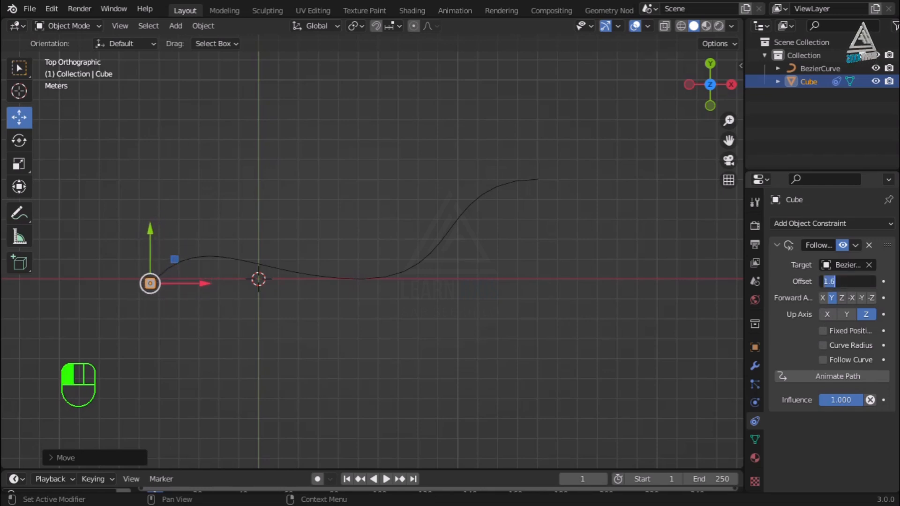
pyautogui.write('0')
pyautogui.press('Return')
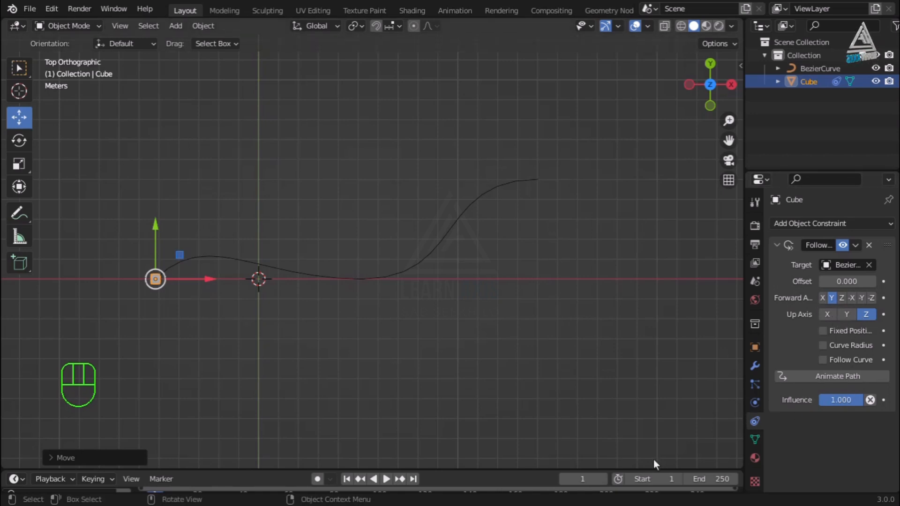
# Step: Enlarge the timeline area and apply Animate Path on the cube's Follow Path constraint
pyautogui.moveTo(647, 468); pyautogui.dragTo(638, 394)
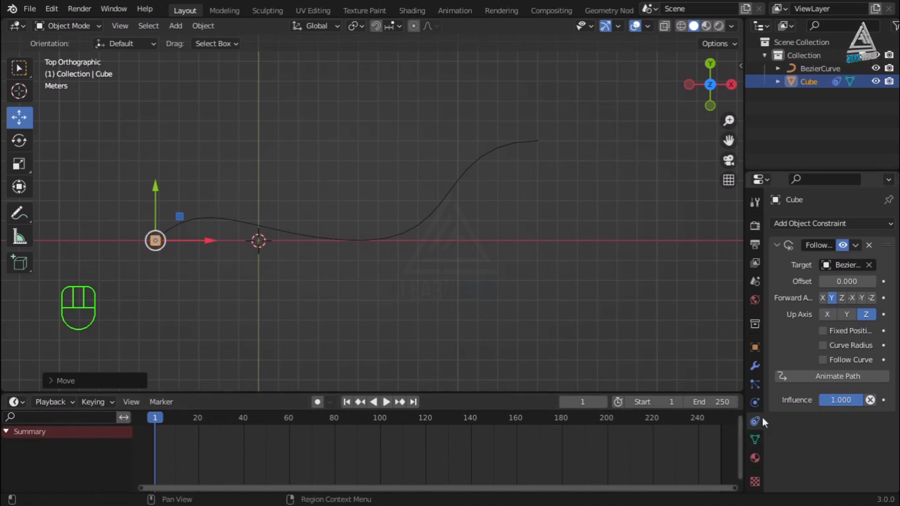
pyautogui.click(836, 381)
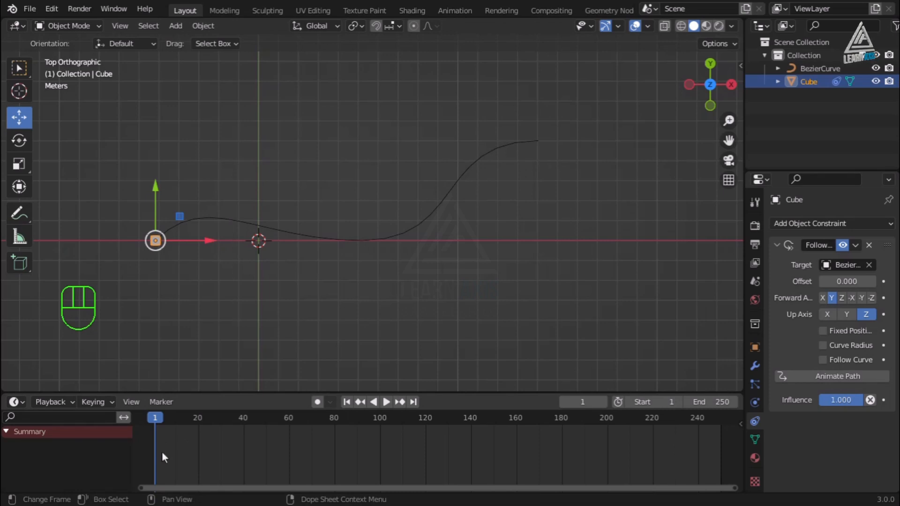
# Step: Play the path animation, deselect the cube, and scrub to frame 9 in a perspective view
pyautogui.click(385, 402)
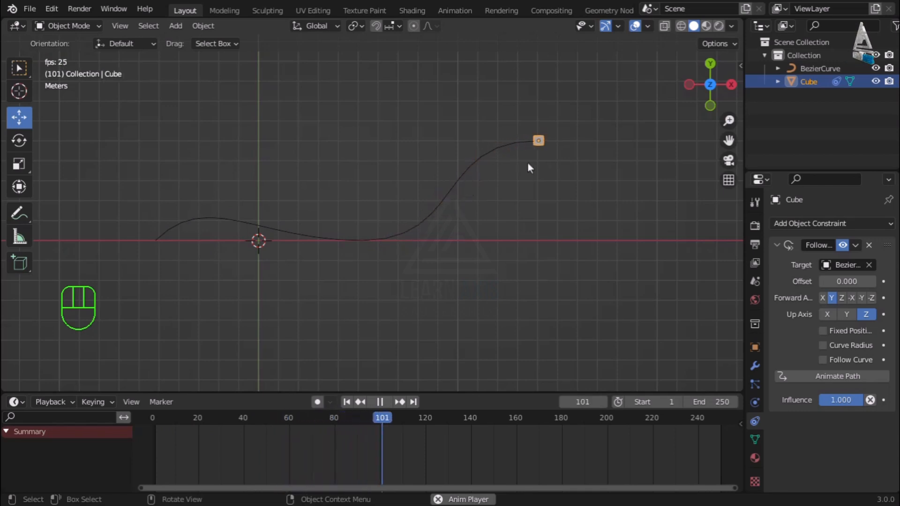
pyautogui.click(373, 404)
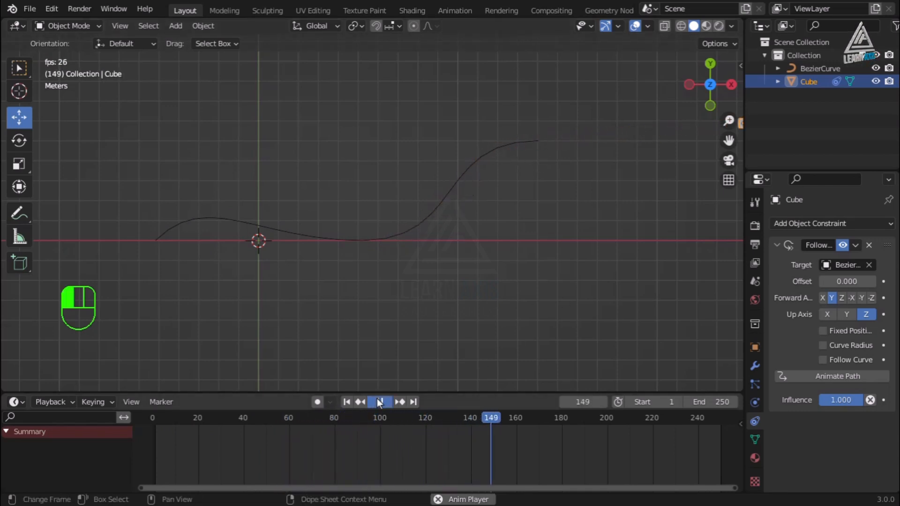
pyautogui.moveTo(488, 419); pyautogui.dragTo(216, 439)
pyautogui.click(215, 294)
pyautogui.moveTo(215, 295); pyautogui.dragTo(204, 275, button='middle')
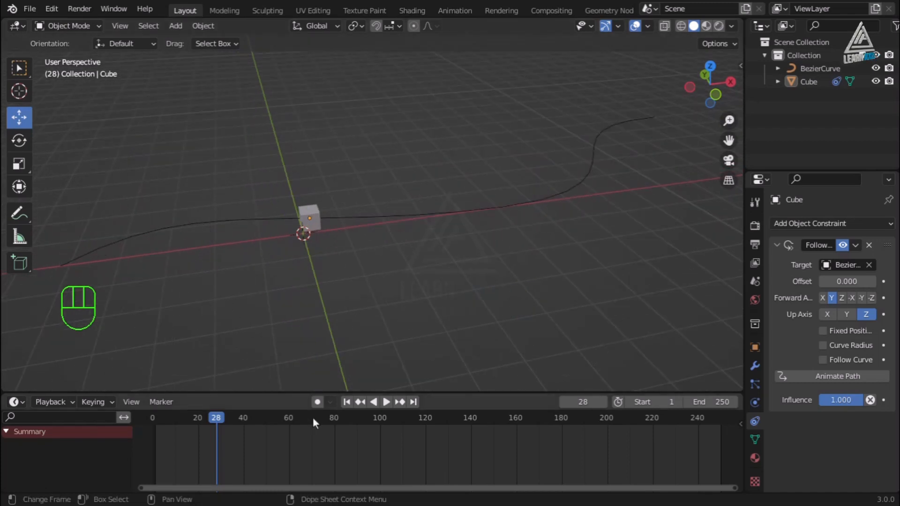
pyautogui.moveTo(221, 418); pyautogui.dragTo(173, 448)
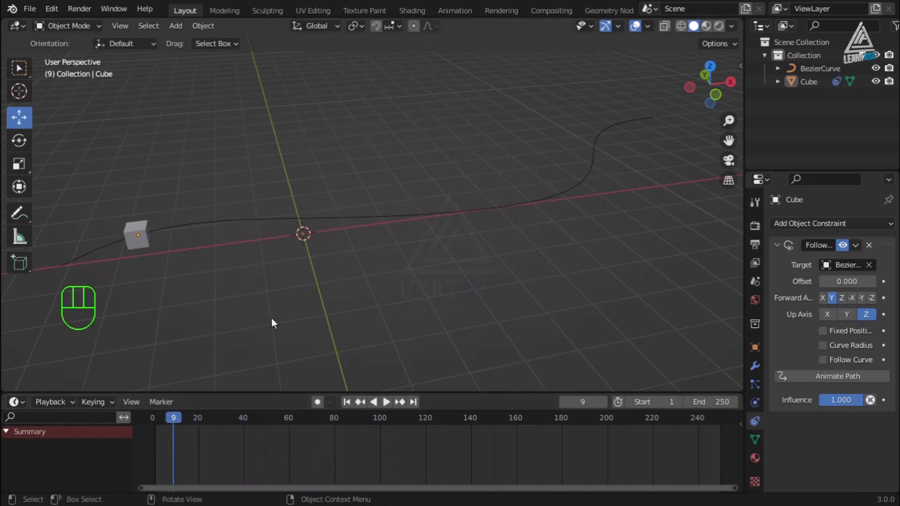
# Step: Select the cube and scale it along the X axis into an elongated block
pyautogui.moveTo(272, 318); pyautogui.dragTo(142, 241, button='middle')
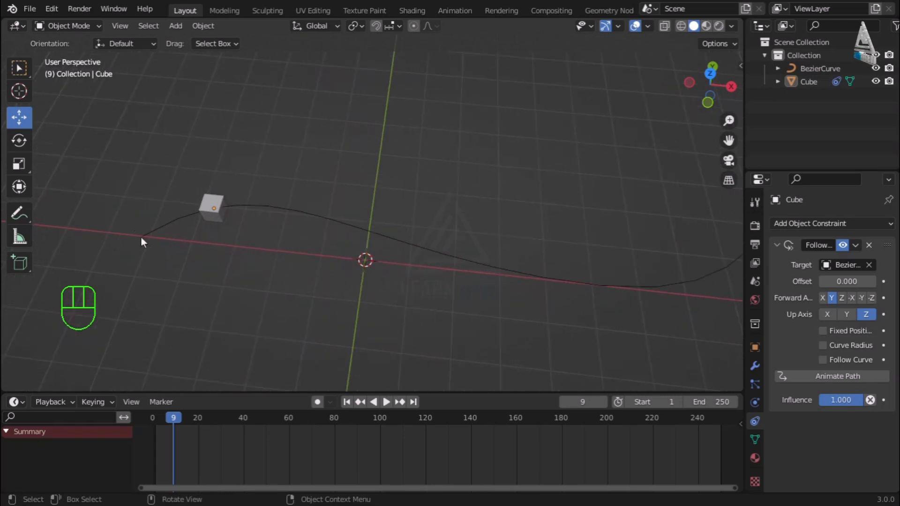
pyautogui.click(220, 211)
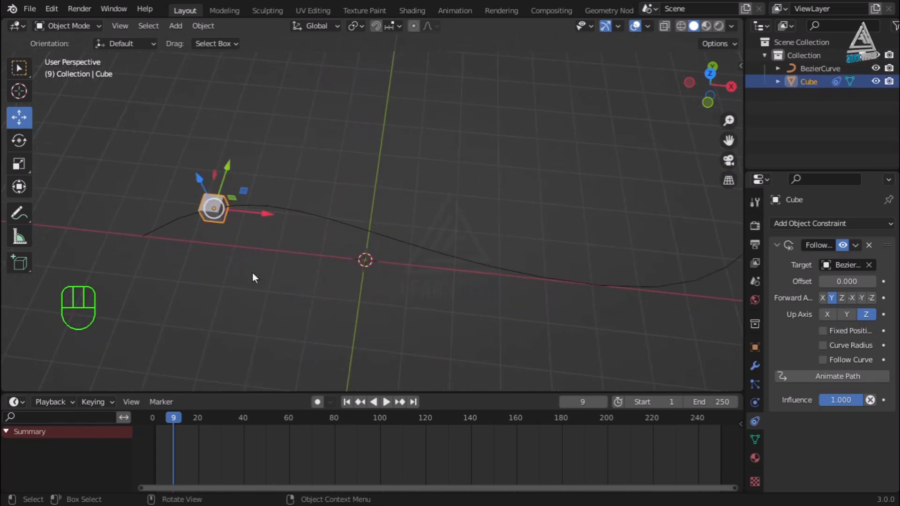
pyautogui.click(19, 164)
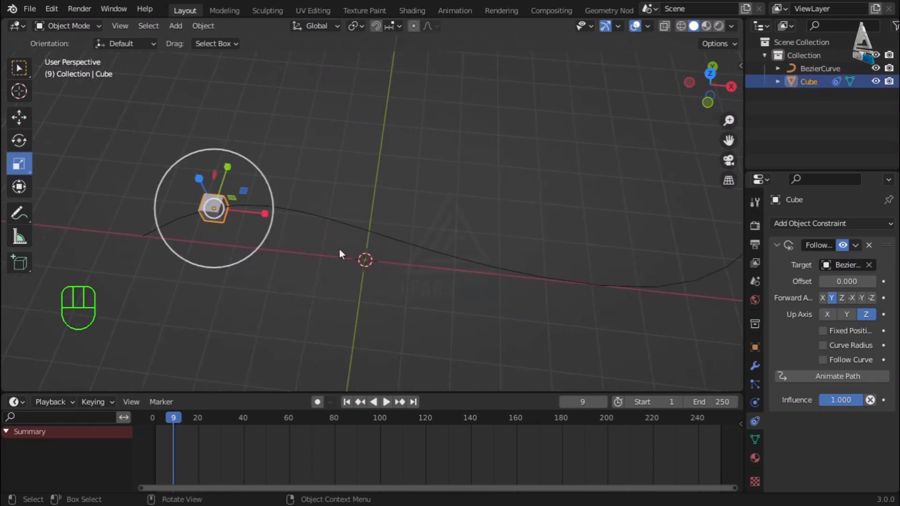
pyautogui.moveTo(265, 216); pyautogui.dragTo(369, 226)
# Step: At frame 0, rotate the block about the Z axis to match the curve's starting direction, and deselect it
pyautogui.moveTo(171, 416); pyautogui.dragTo(144, 415)
pyautogui.click(19, 140)
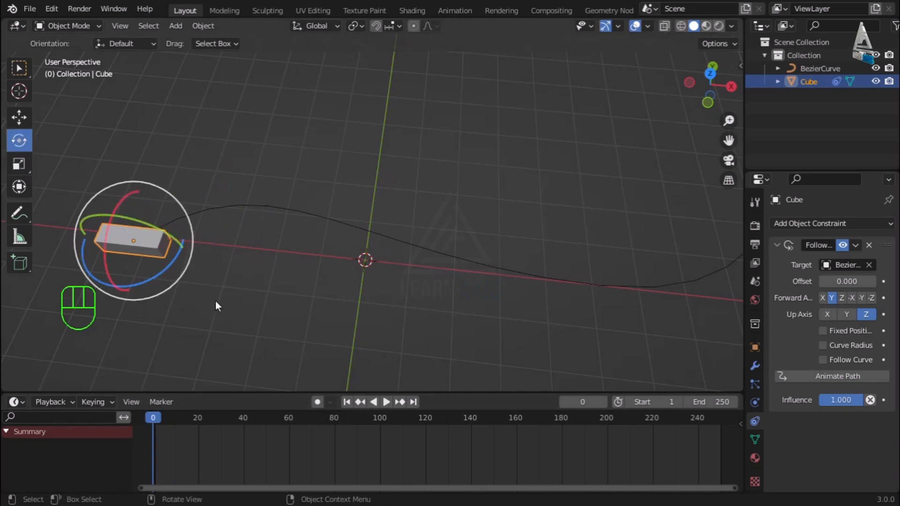
pyautogui.moveTo(153, 280); pyautogui.dragTo(200, 257)
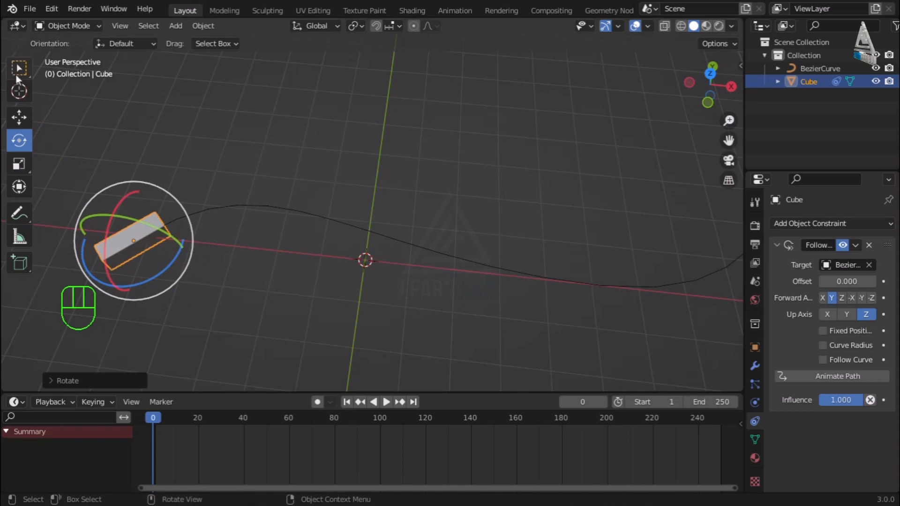
pyautogui.click(19, 69)
pyautogui.click(422, 307)
# Step: Play the animation twice in top view to check the block's orientation along the curve, and scrub back to frame 9
pyautogui.moveTo(480, 317); pyautogui.dragTo(480, 317, button='middle')
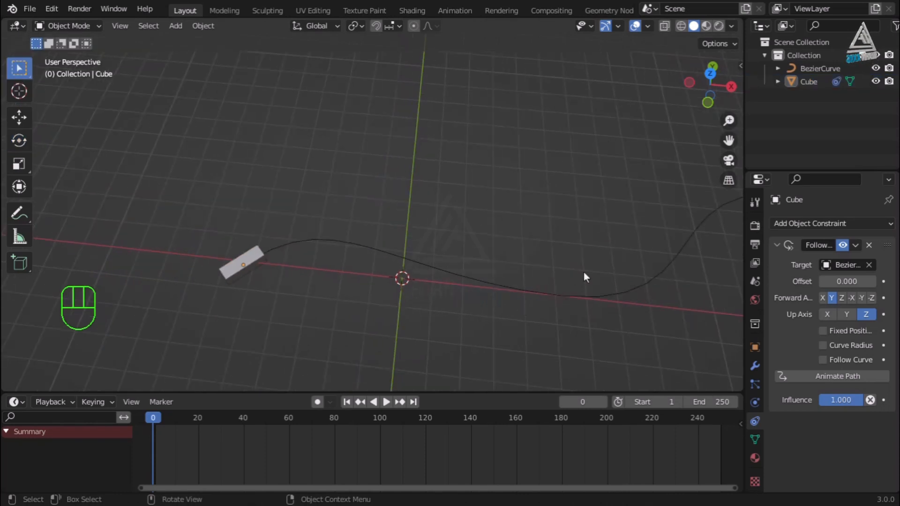
pyautogui.press('KP_7')
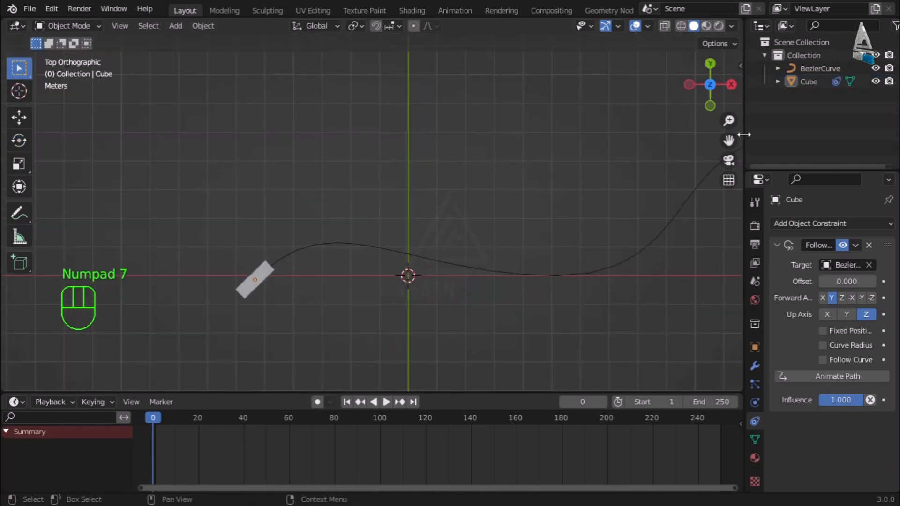
pyautogui.keyDown('shift'); pyautogui.moveTo(583, 276); pyautogui.dragTo(429, 277, button='middle'); pyautogui.keyUp('shift')
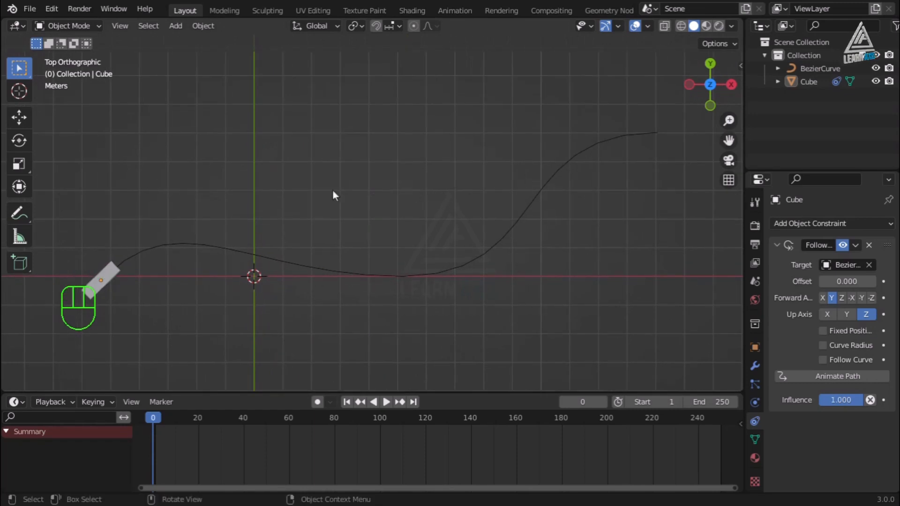
pyautogui.scroll(-1, 333, 191)
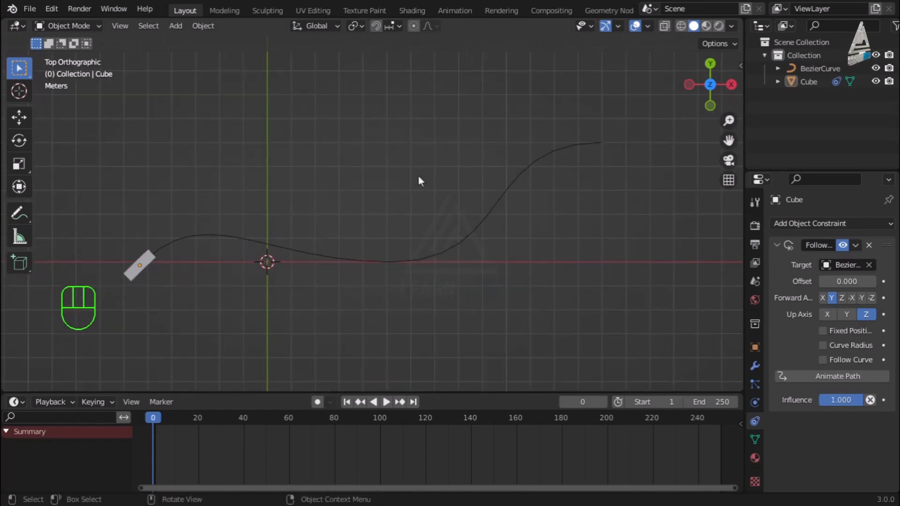
pyautogui.click(386, 402)
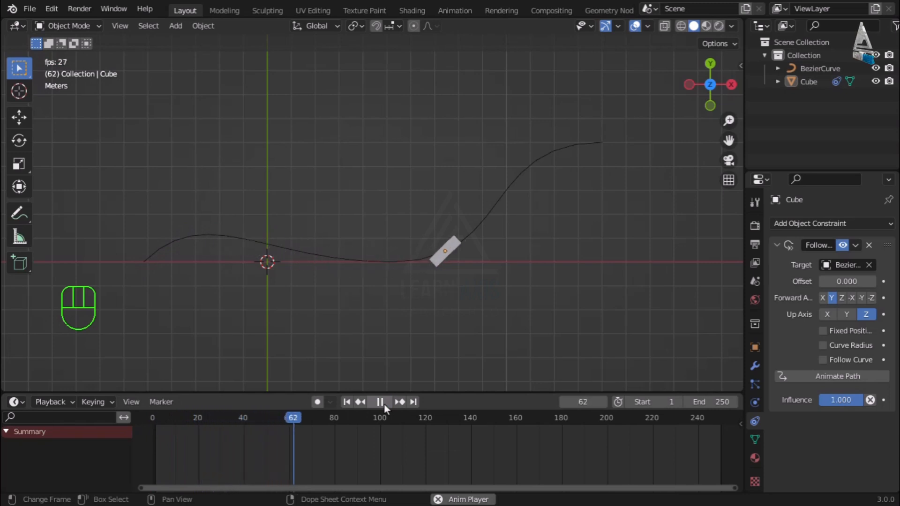
pyautogui.click(384, 404)
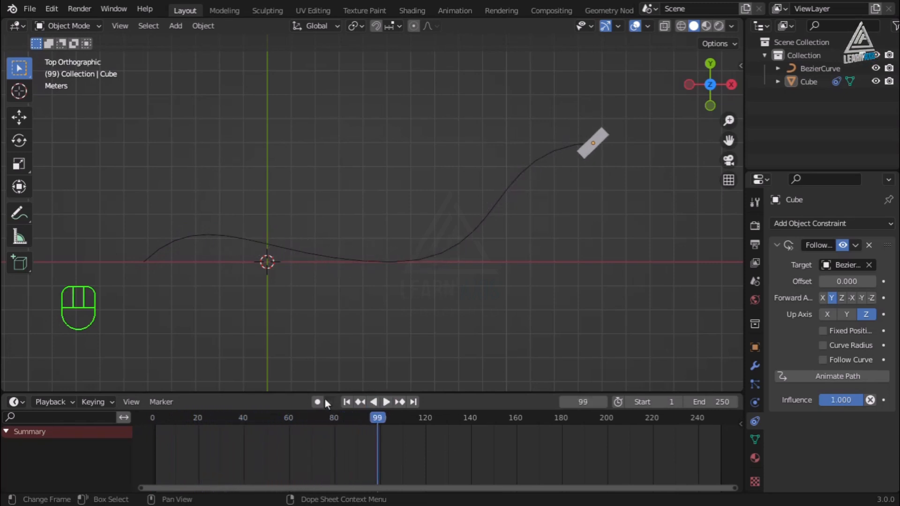
pyautogui.click(350, 404)
pyautogui.click(386, 402)
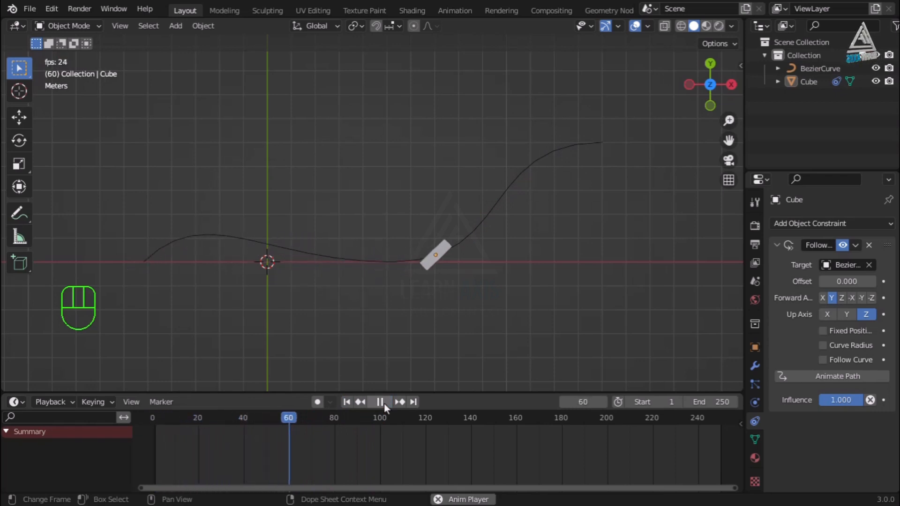
pyautogui.click(384, 403)
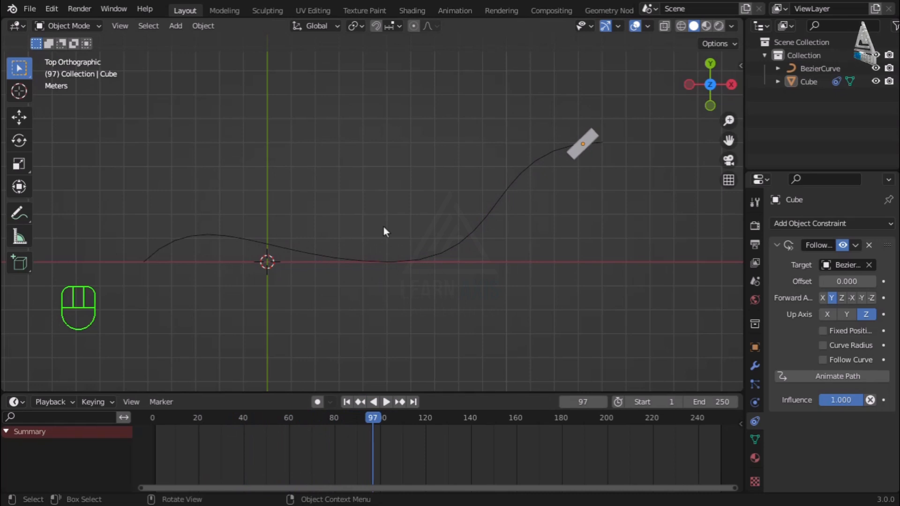
pyautogui.moveTo(367, 420); pyautogui.dragTo(173, 416)
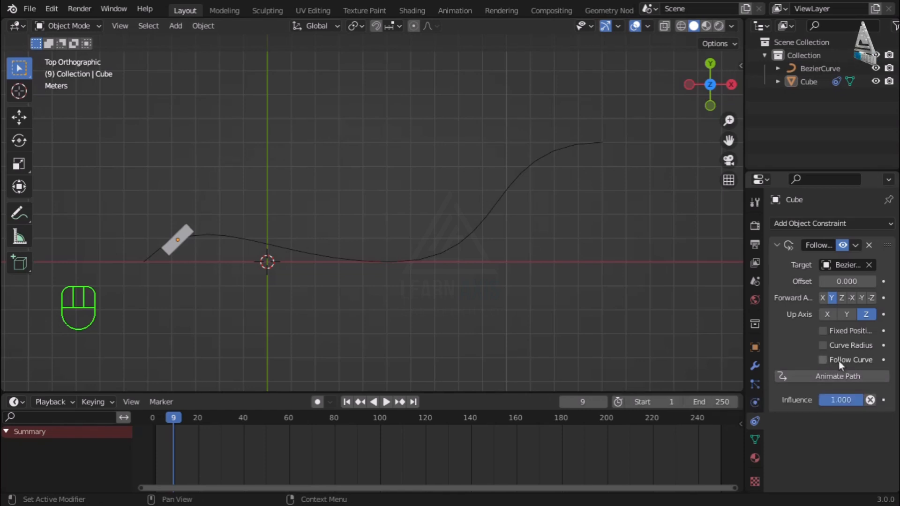
# Step: Enable Follow Curve on the block's Follow Path constraint and, at frame 1, rotate the block to match the curve's starting direction
pyautogui.click(821, 360)
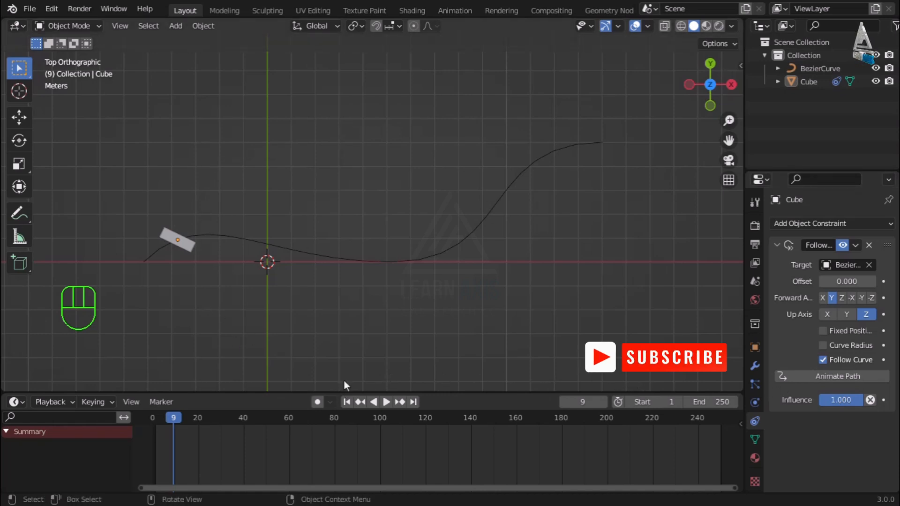
pyautogui.moveTo(169, 417); pyautogui.dragTo(153, 421)
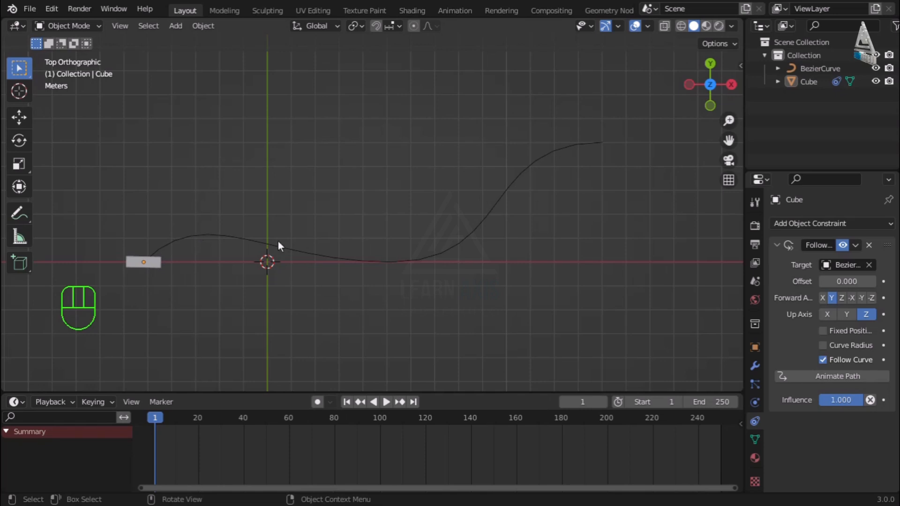
pyautogui.scroll(3, 94, 248)
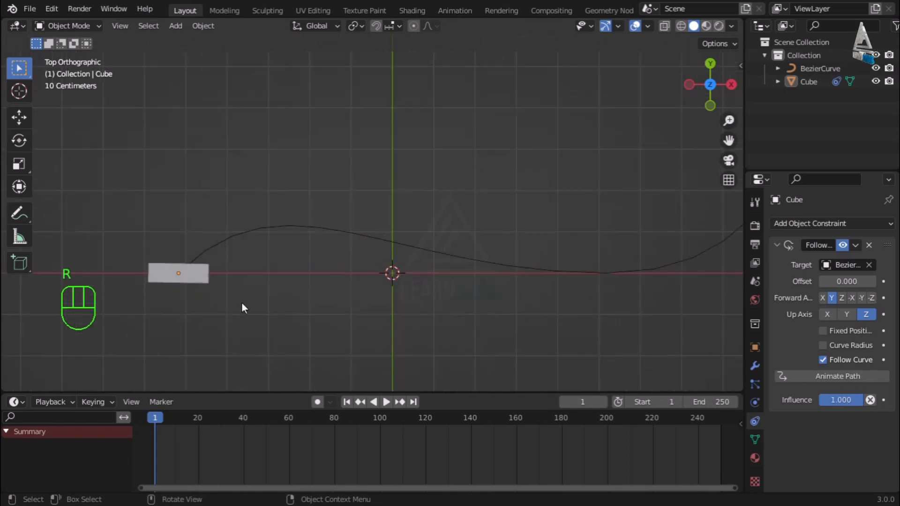
pyautogui.click(193, 282)
pyautogui.press('r')
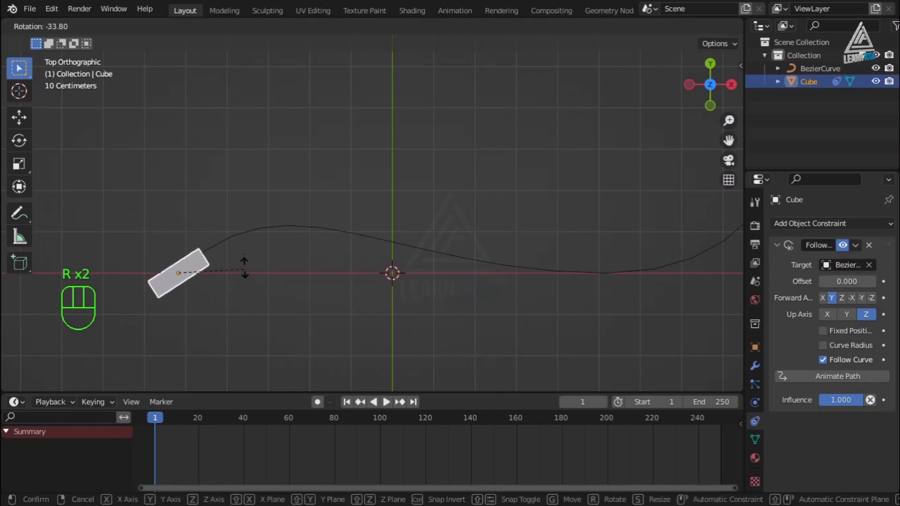
pyautogui.click(243, 260)
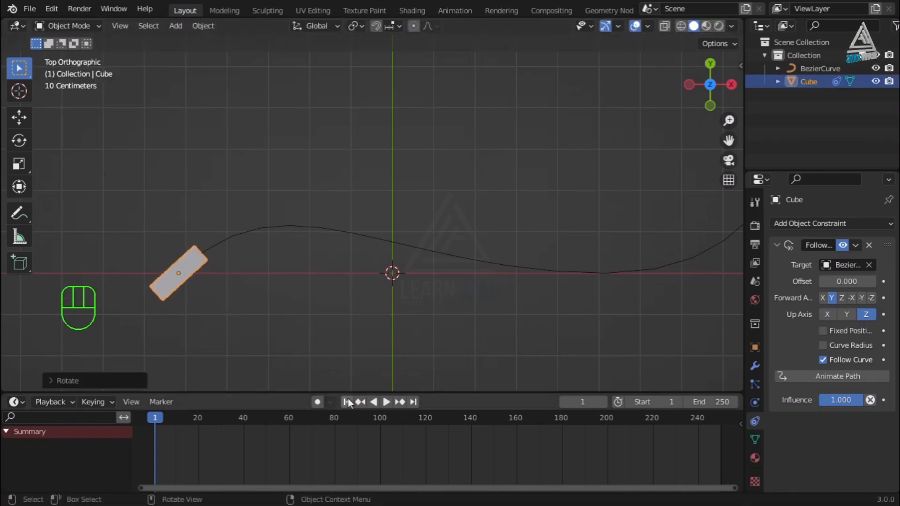
# Step: Play the animation with the whole curve in view to check the block's orientation, and scrub back to frame 5
pyautogui.keyDown('shift'); pyautogui.moveTo(670, 174); pyautogui.dragTo(573, 165, button='middle'); pyautogui.keyUp('shift')
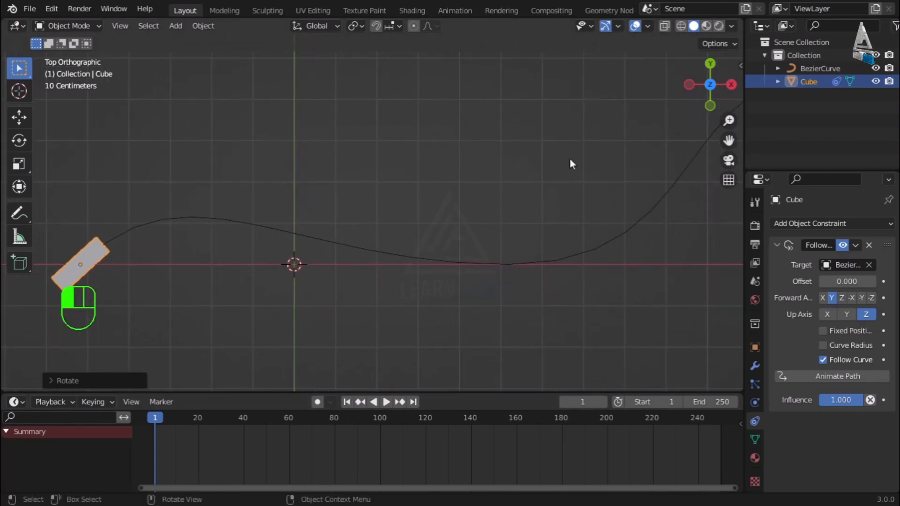
pyautogui.scroll(-3, 454, 194)
pyautogui.scroll(-1, 454, 189)
pyautogui.moveTo(729, 140); pyautogui.dragTo(693, 168)
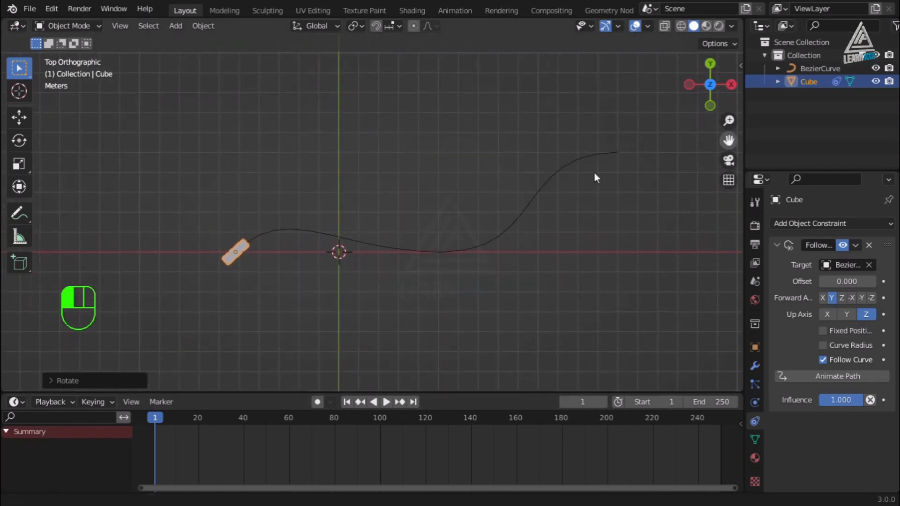
pyautogui.scroll(1, 349, 289)
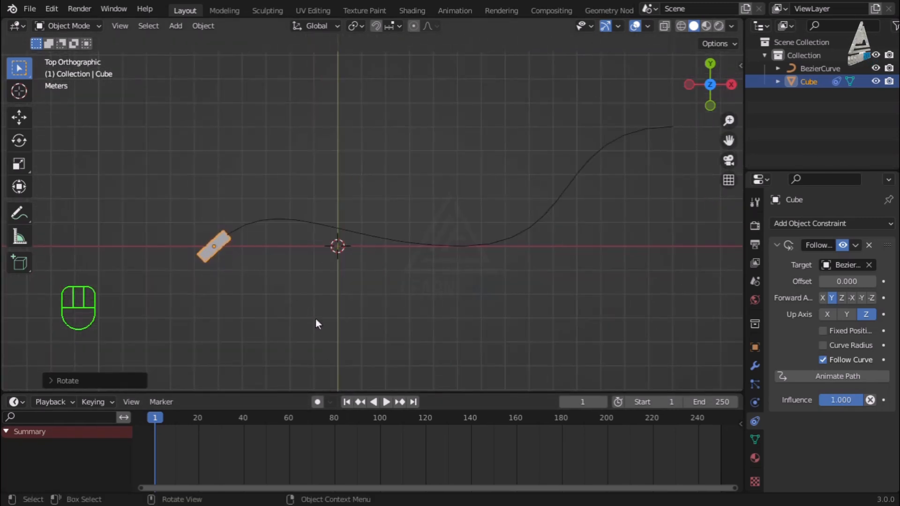
pyautogui.click(385, 403)
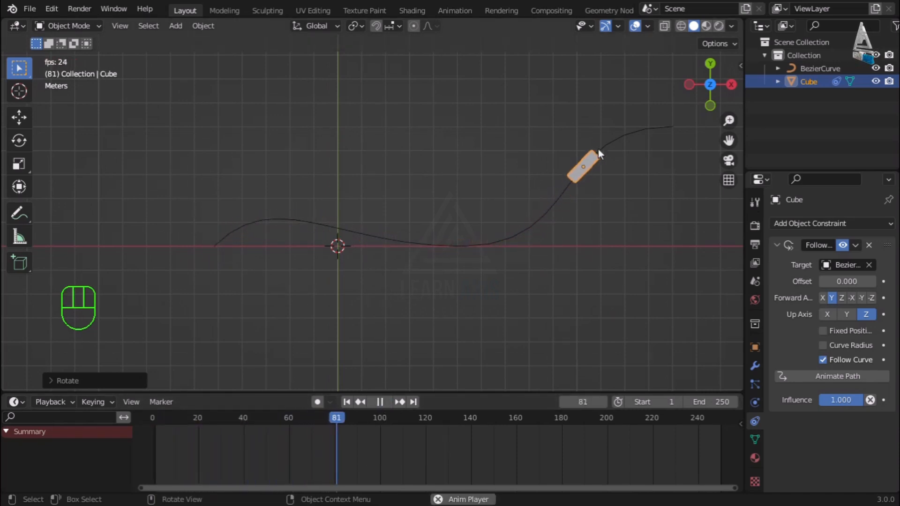
pyautogui.click(379, 402)
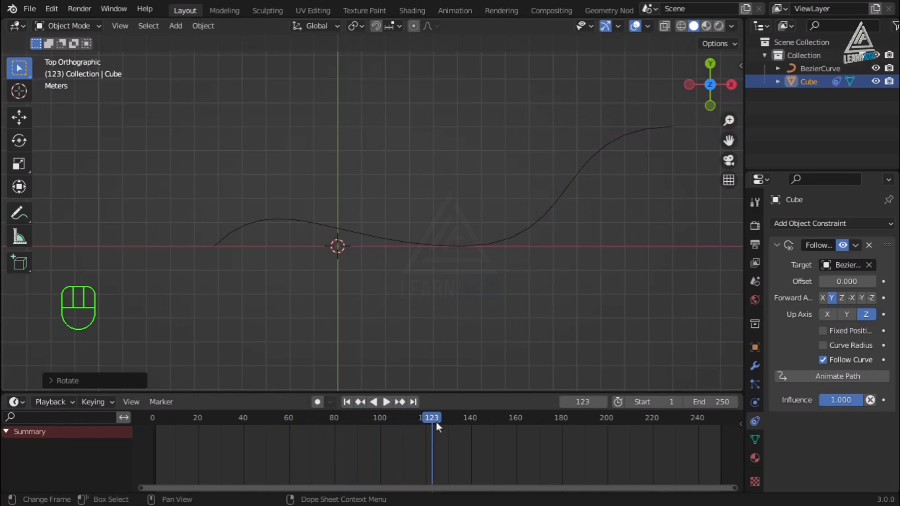
pyautogui.moveTo(432, 420); pyautogui.dragTo(164, 432)
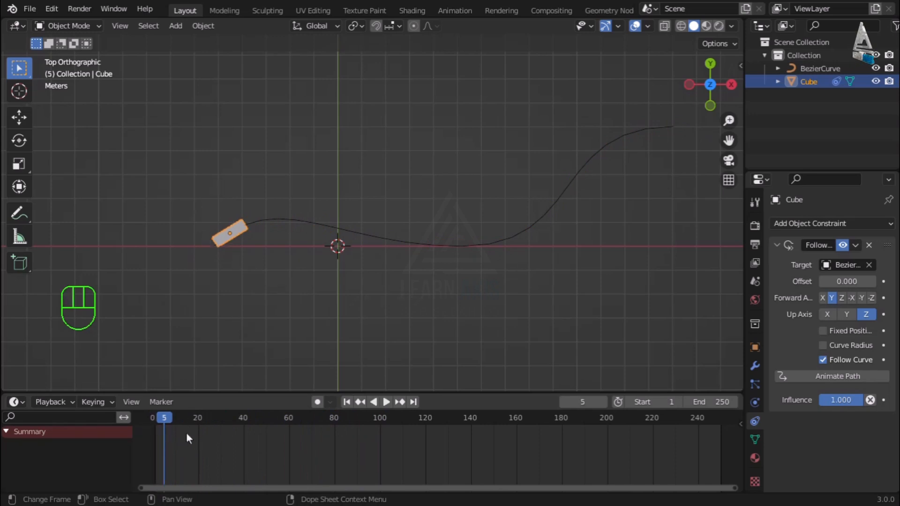
# Step: Make the timeline area taller, widen its visible frame range, and scrub to frame 20
pyautogui.moveTo(448, 392); pyautogui.dragTo(427, 369)
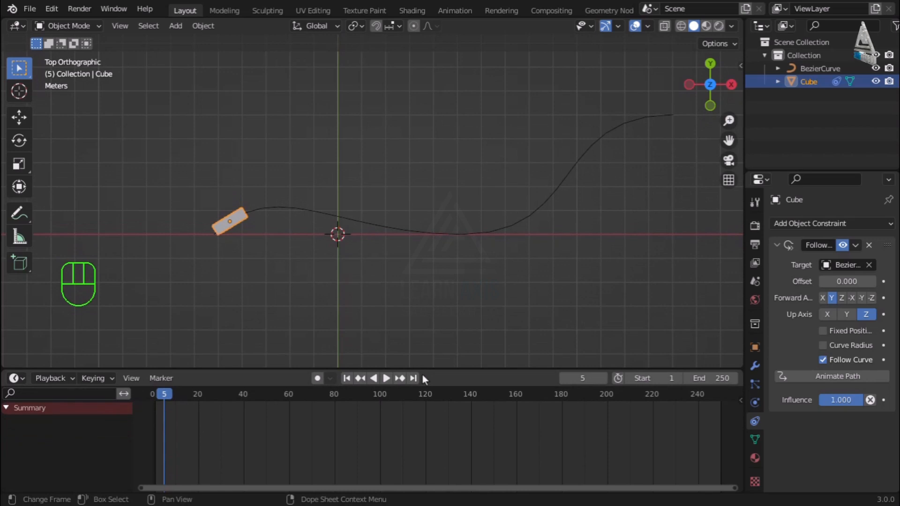
pyautogui.scroll(-2, 194, 399)
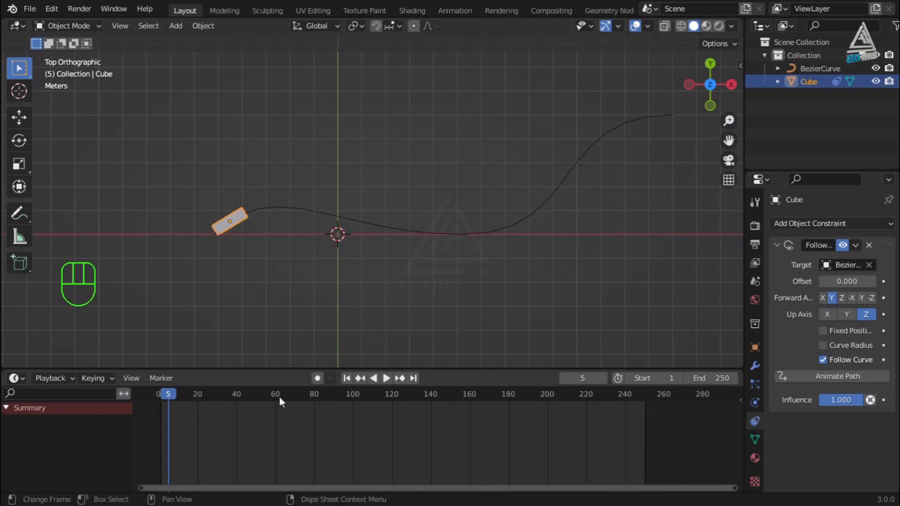
pyautogui.moveTo(168, 396); pyautogui.dragTo(197, 398)
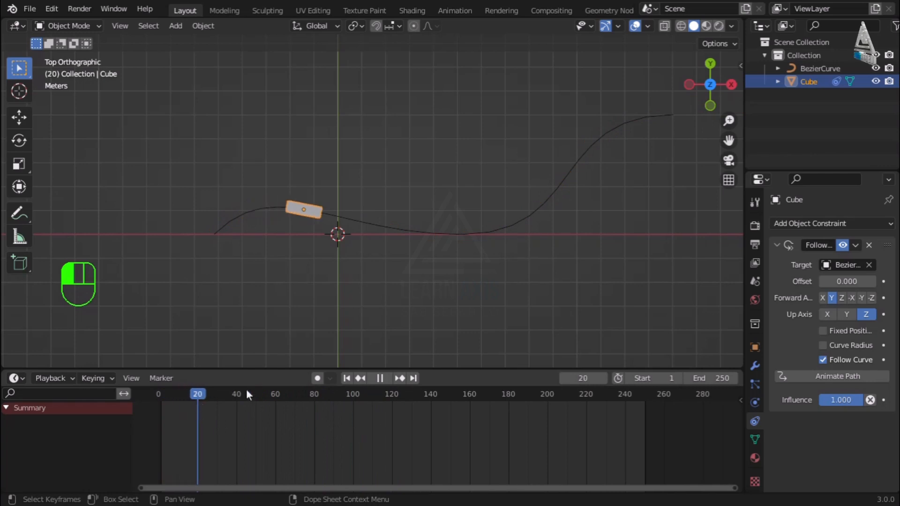
# Step: Select the Bezier curve and show the Path Animation settings in its object data properties
pyautogui.click(549, 199)
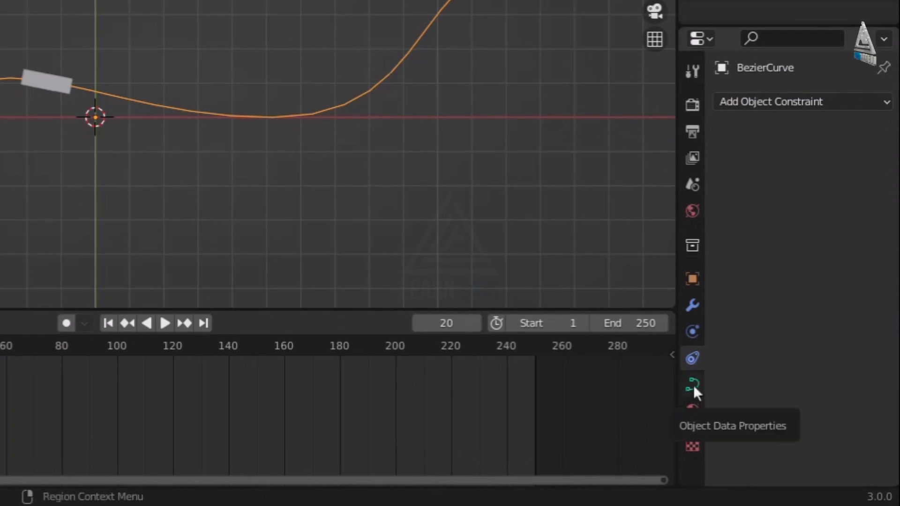
pyautogui.click(694, 384)
pyautogui.scroll(-3, 754, 387)
pyautogui.scroll(-1, 755, 387)
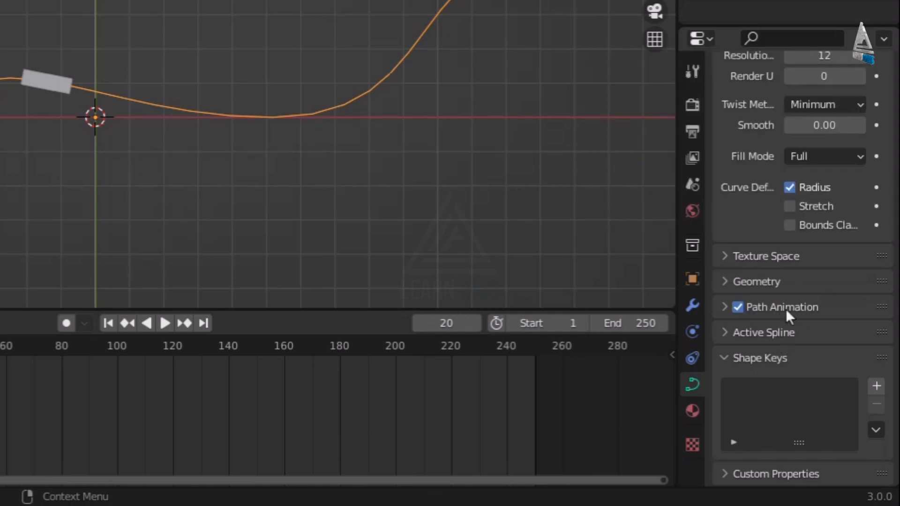
pyautogui.click(726, 308)
pyautogui.scroll(-5, 792, 344)
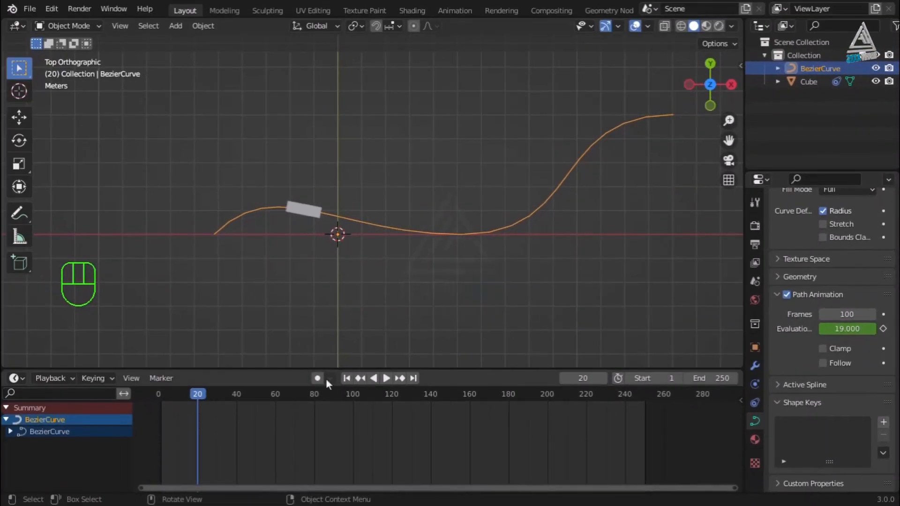
# Step: Play the animation from around frame 20, then scrub back to frame 43 to observe the block's travel
pyautogui.click(201, 395)
pyautogui.press('space')
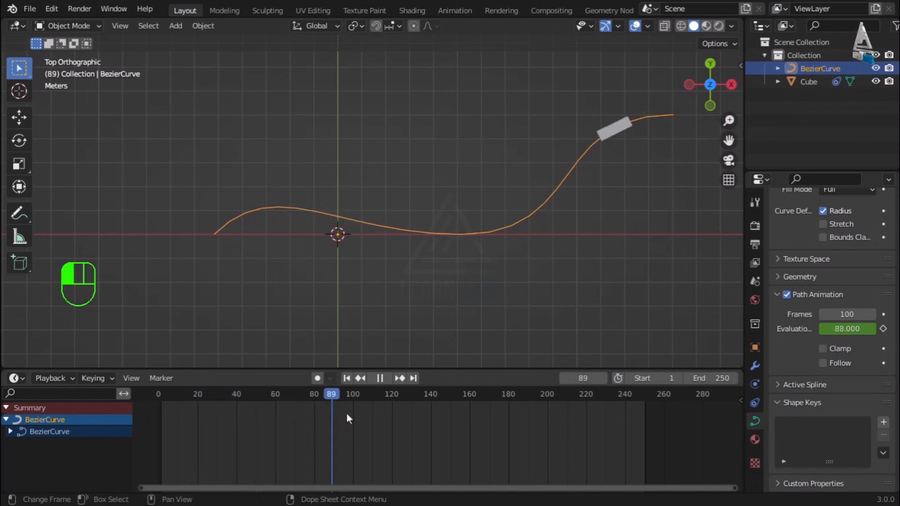
pyautogui.moveTo(331, 423); pyautogui.dragTo(241, 426)
pyautogui.press('space')
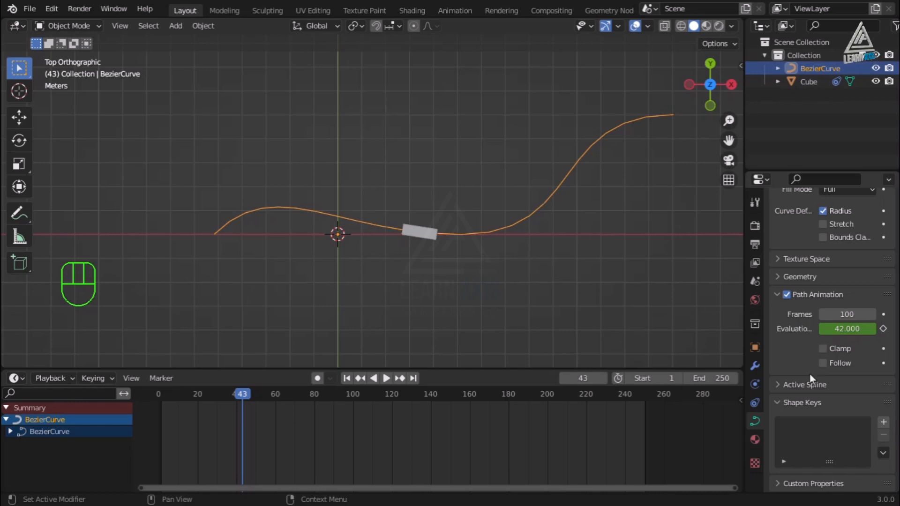
# Step: Set the curve's path animation length to 50 frames and play the animation from the start
pyautogui.click(848, 315)
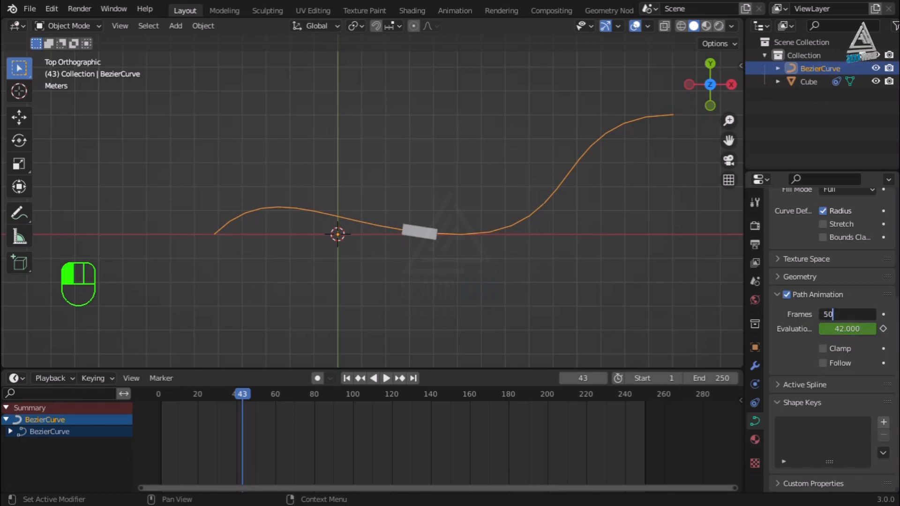
pyautogui.press('Return')
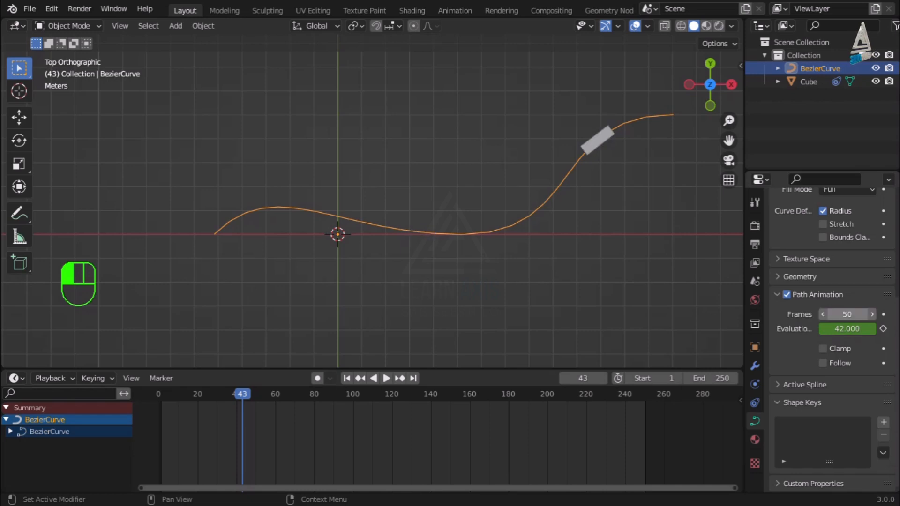
pyautogui.click(346, 378)
pyautogui.click(382, 379)
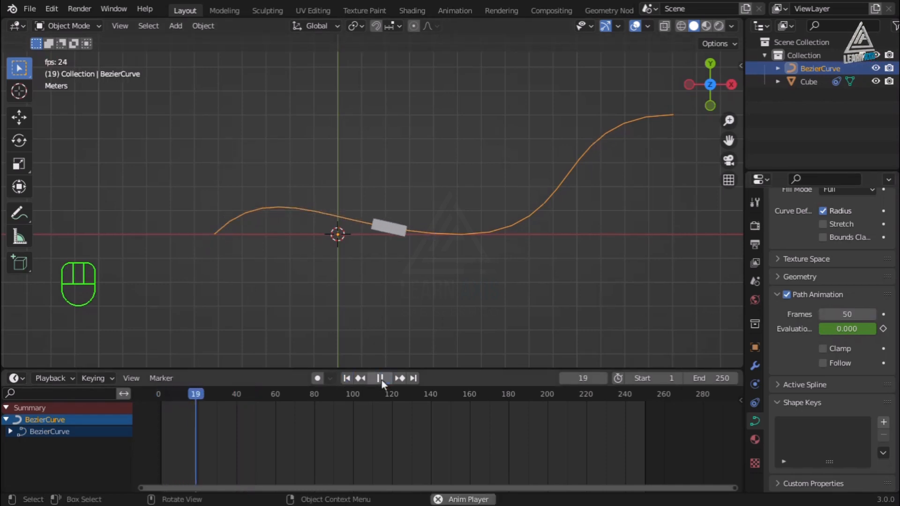
pyautogui.click(381, 379)
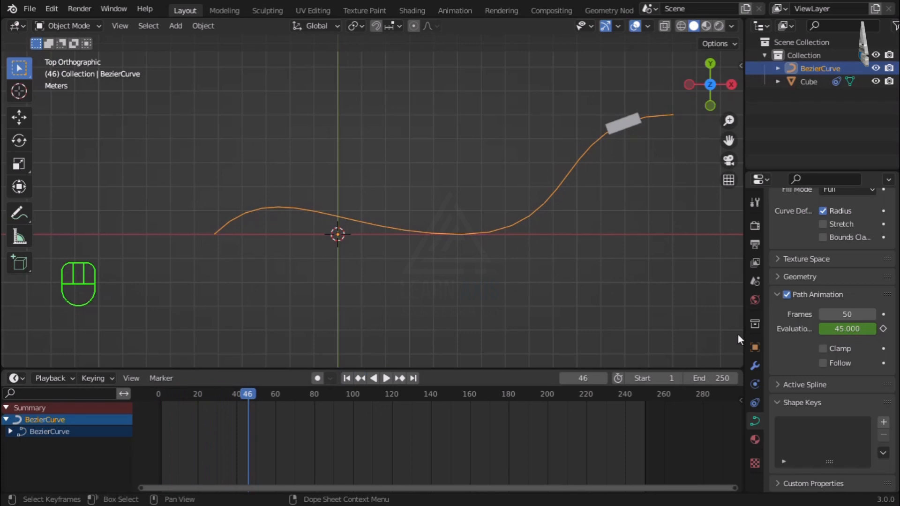
# Step: Set the curve's path animation length to 30 frames and play the animation from the start
pyautogui.click(846, 315)
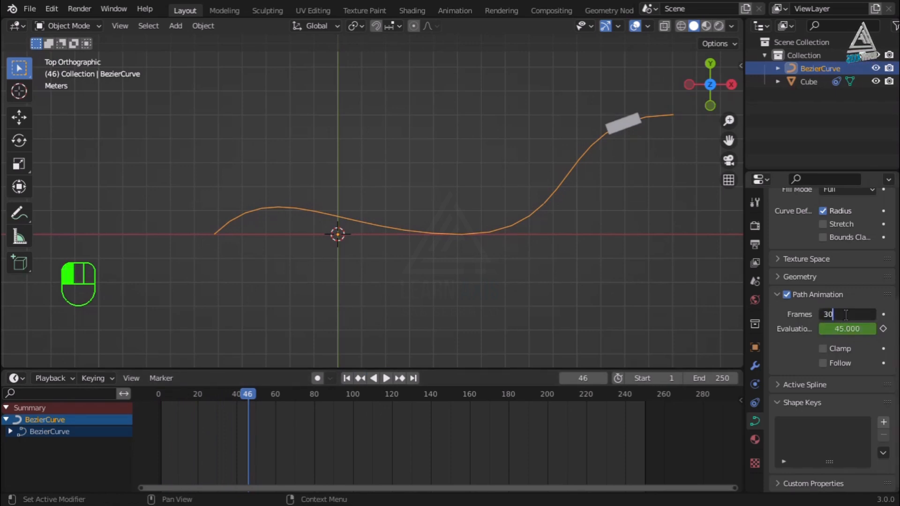
pyautogui.press('Return')
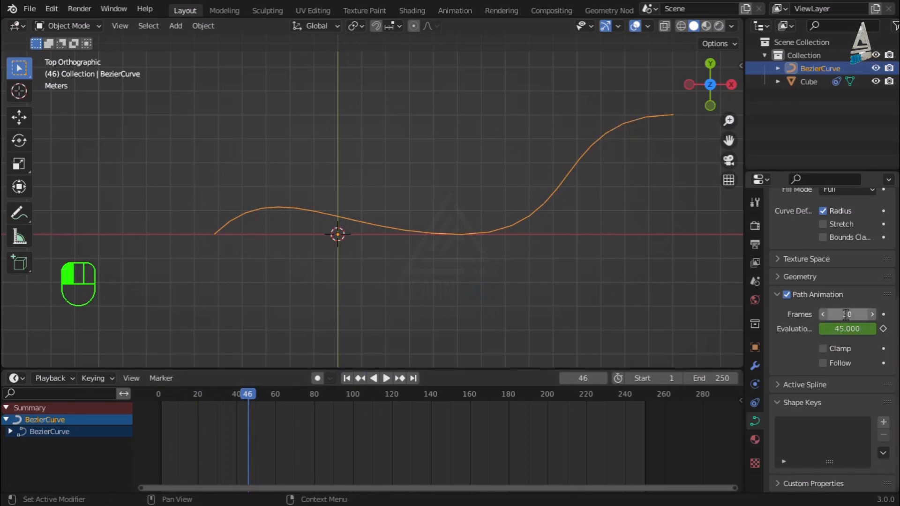
pyautogui.click(346, 378)
pyautogui.click(387, 378)
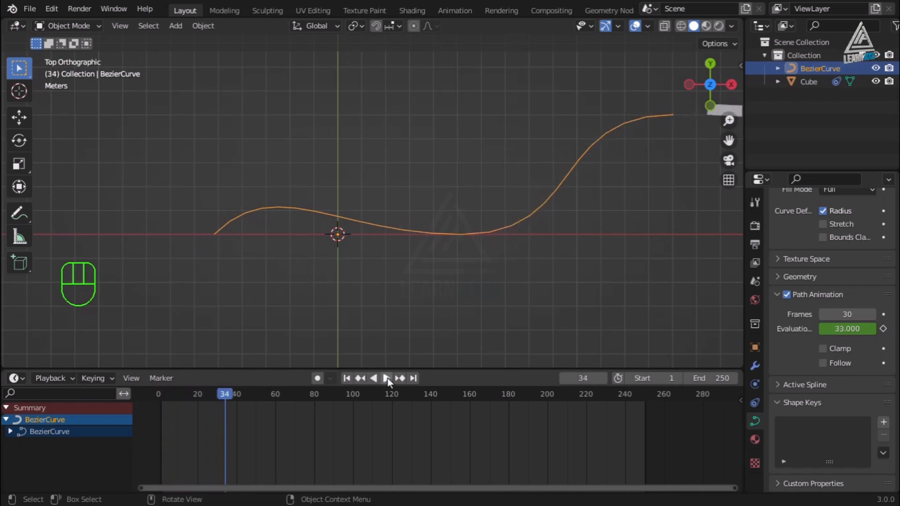
# Step: Set the curve's path animation length to 200 frames
pyautogui.click(846, 314)
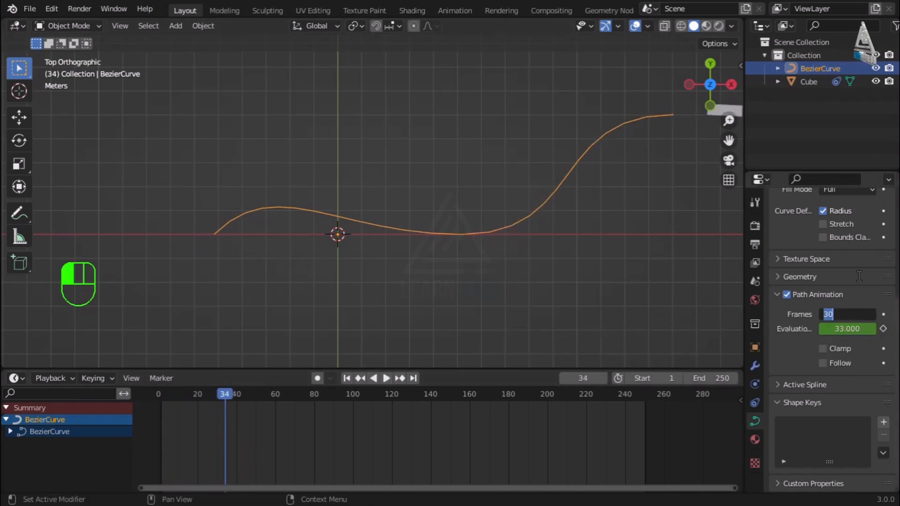
pyautogui.write('200')
pyautogui.press('Return')
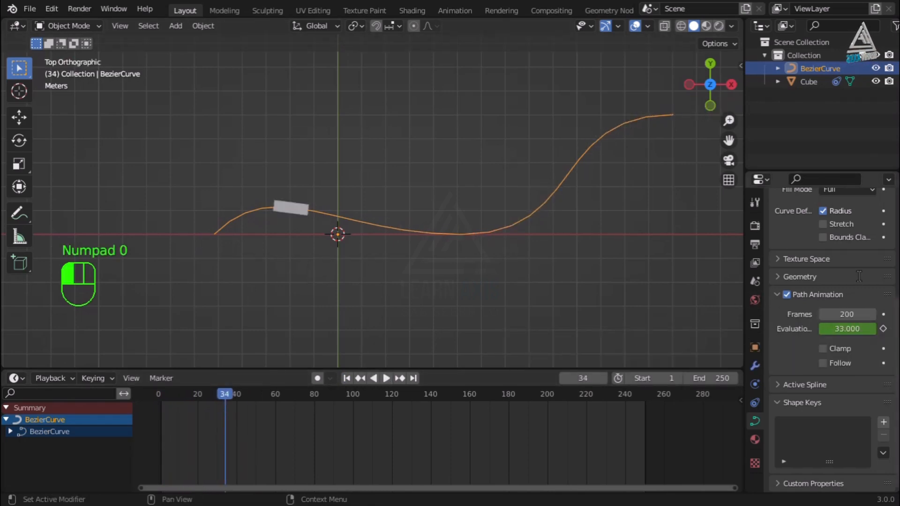
# Step: Play the animation twice from the first frame to check the block's speed, and scrub to frame 185
pyautogui.click(347, 378)
pyautogui.click(384, 380)
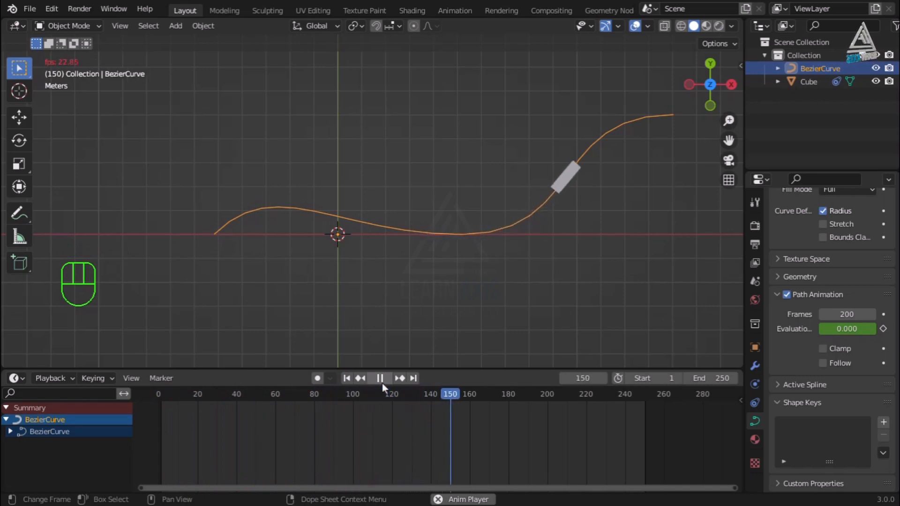
pyautogui.click(348, 378)
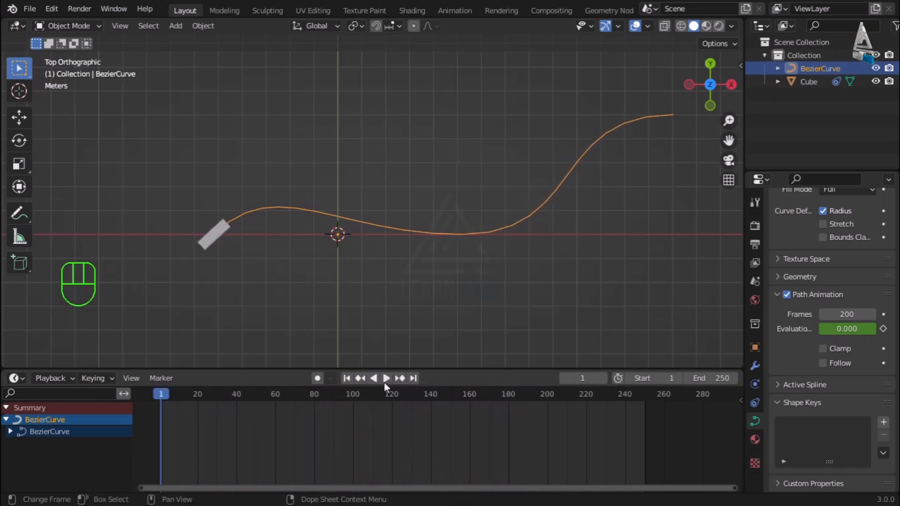
pyautogui.click(384, 382)
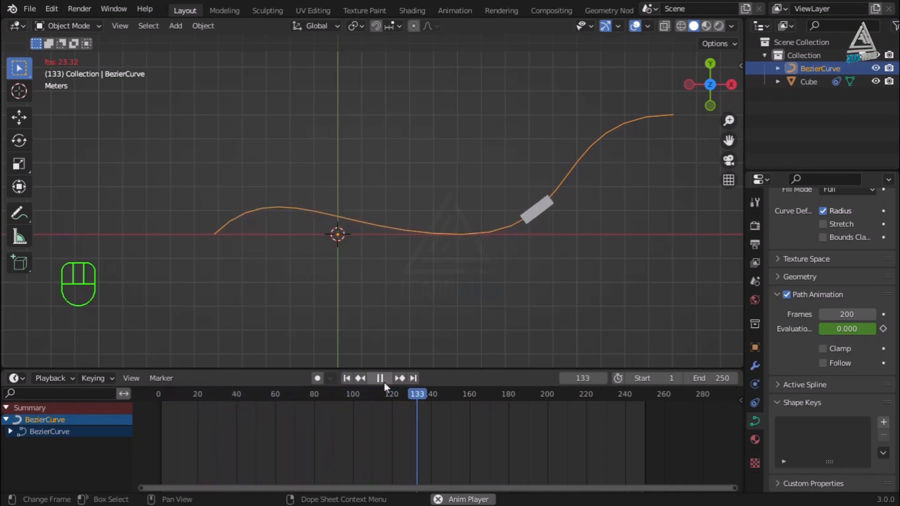
pyautogui.click(384, 382)
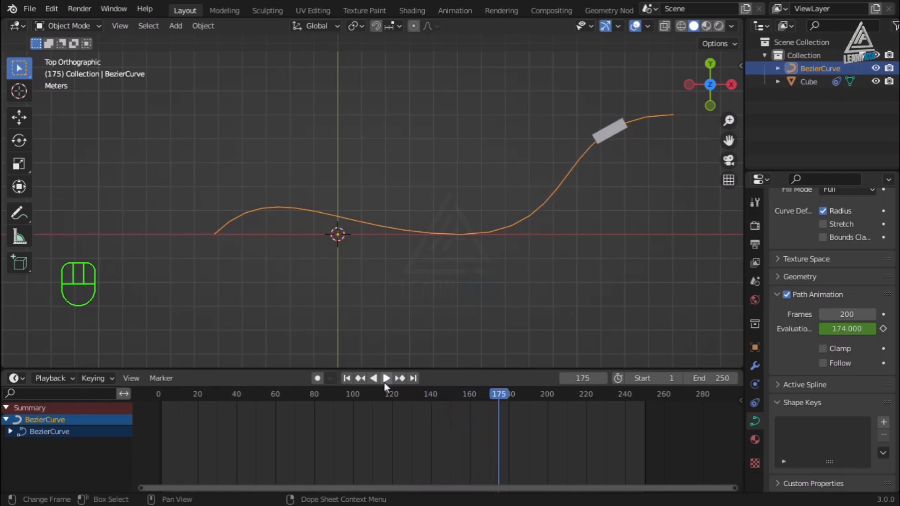
pyautogui.moveTo(500, 396); pyautogui.dragTo(525, 412)
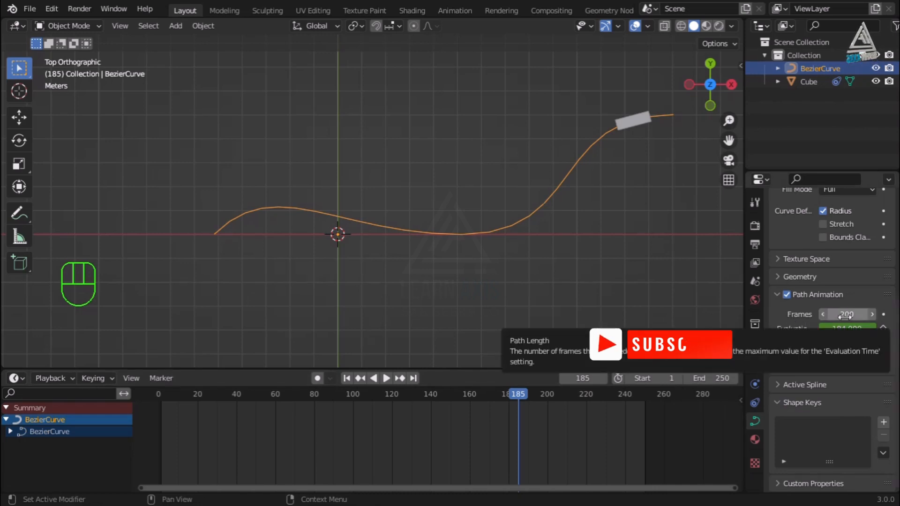
# Step: Set the scene's end frame to 200
pyautogui.click(706, 378)
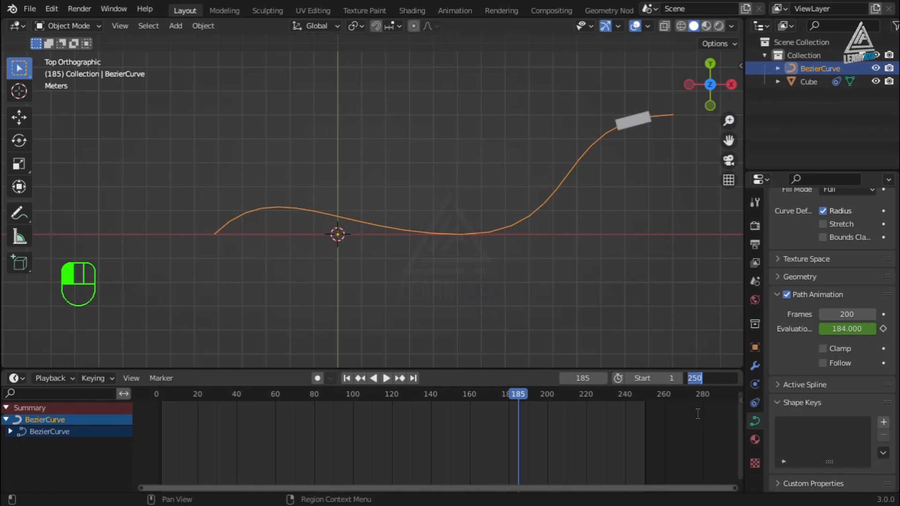
pyautogui.write('200')
pyautogui.press('Return')
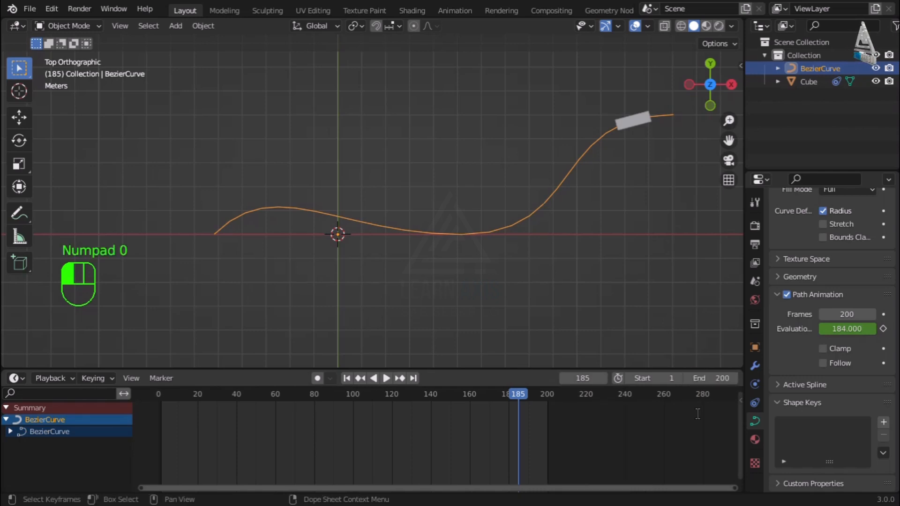
# Step: Play the animation from the first frame to check the block's motion over the 200-frame range, and stop the playback
pyautogui.click(347, 378)
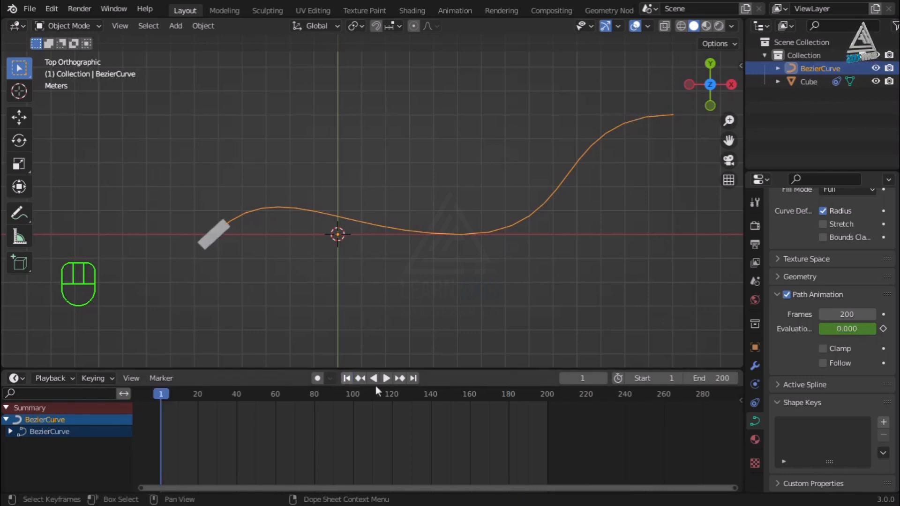
pyautogui.click(386, 379)
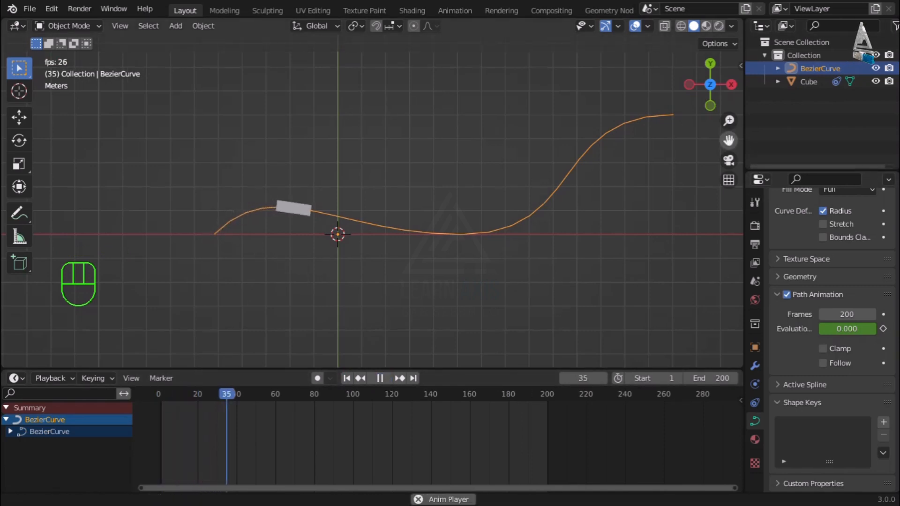
pyautogui.moveTo(729, 141); pyautogui.dragTo(659, 153)
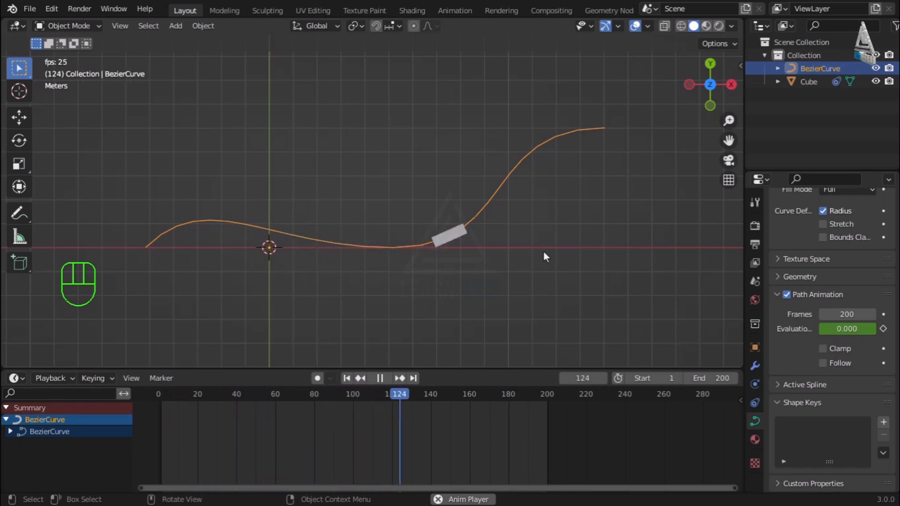
pyautogui.press('space')
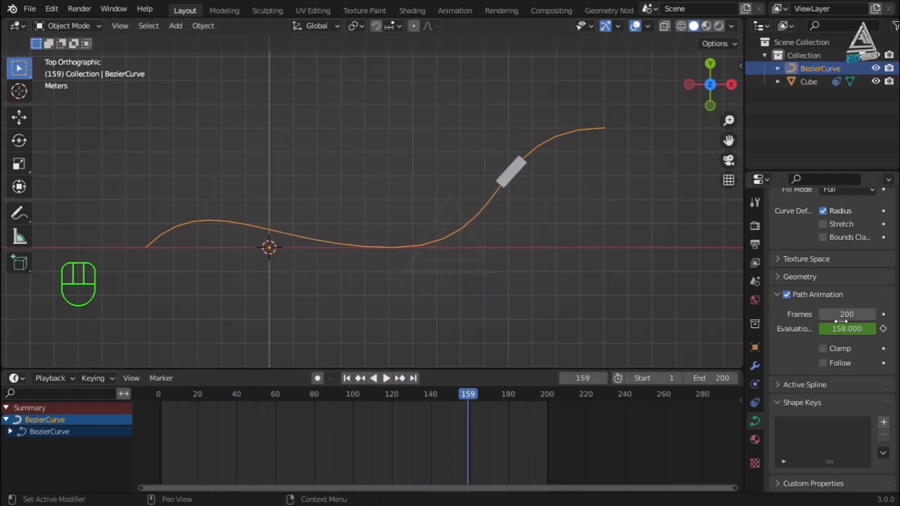
# Step: Set both the curve's path animation length and the scene's end frame to 100 frames
pyautogui.hotkey('ctrl', 'z')
pyautogui.click(847, 315)
pyautogui.write('100')
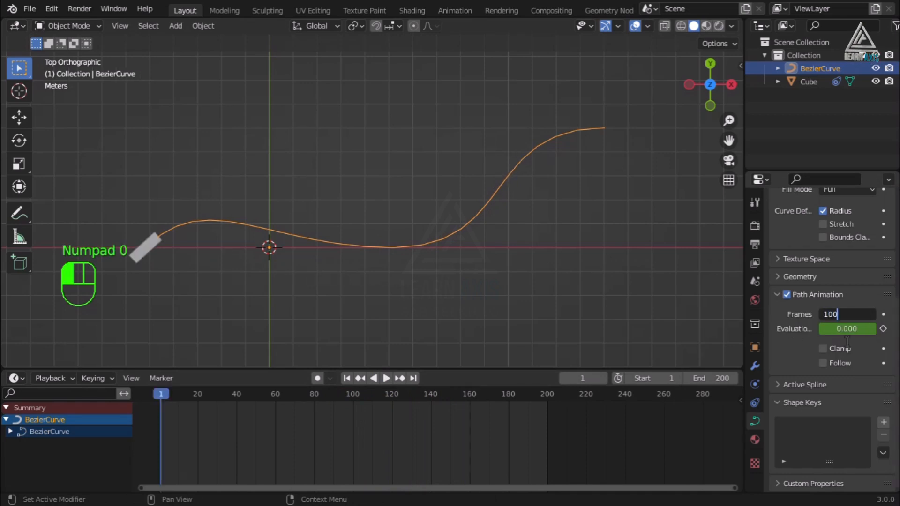
pyautogui.press('Return')
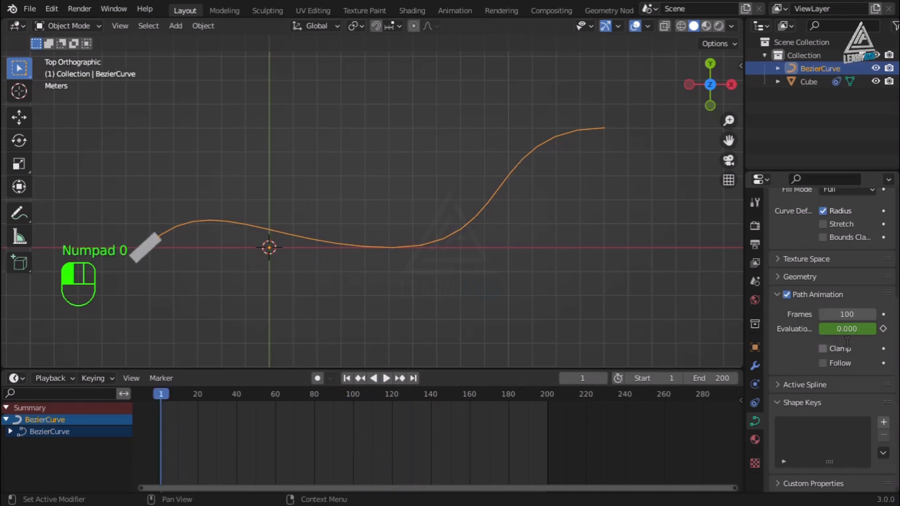
pyautogui.click(708, 379)
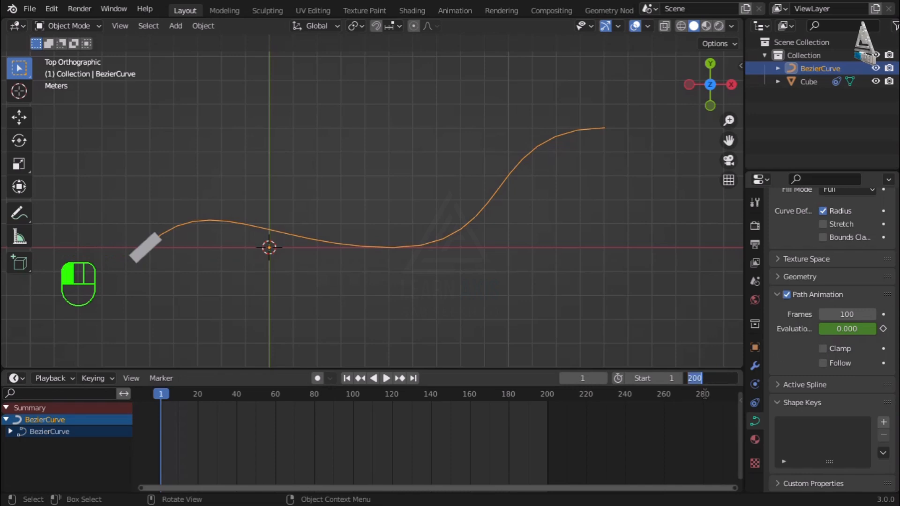
pyautogui.write('100')
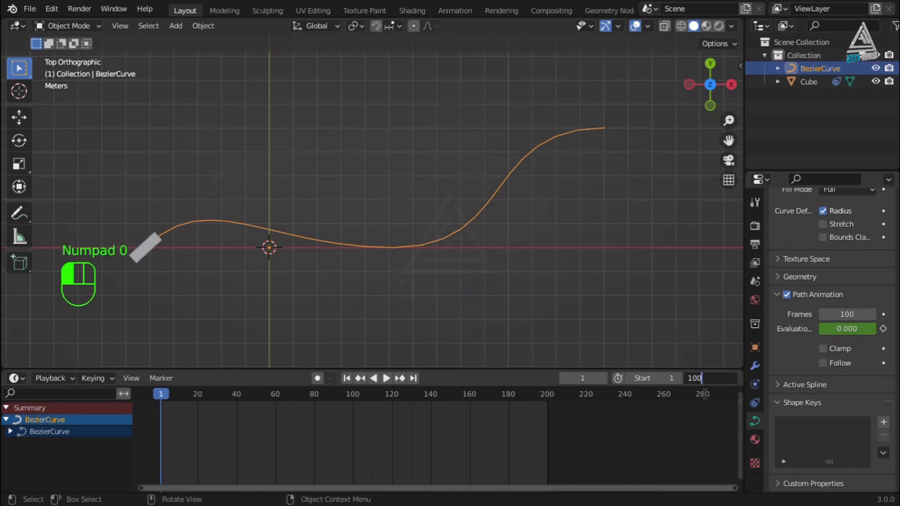
pyautogui.click(705, 395)
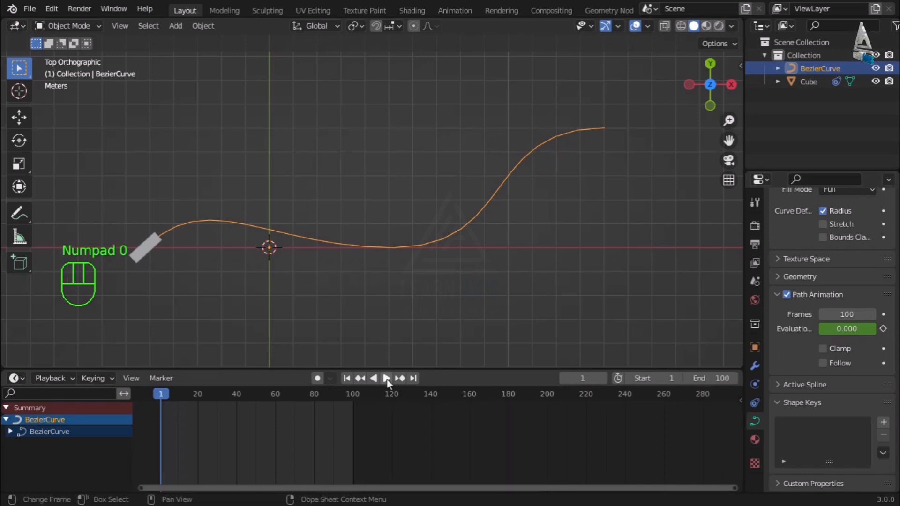
# Step: Play the animation to check the block's speed over the 100-frame range, stop it, and deselect the curve
pyautogui.click(387, 379)
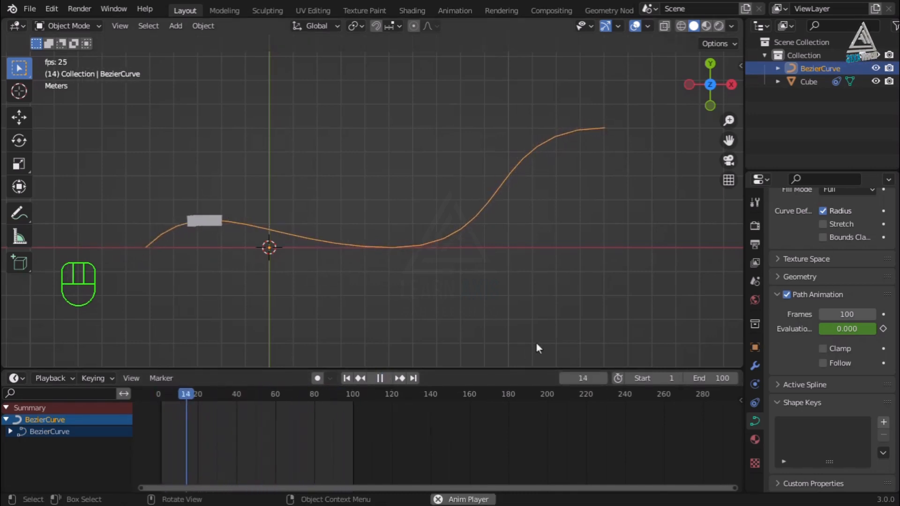
pyautogui.click(377, 380)
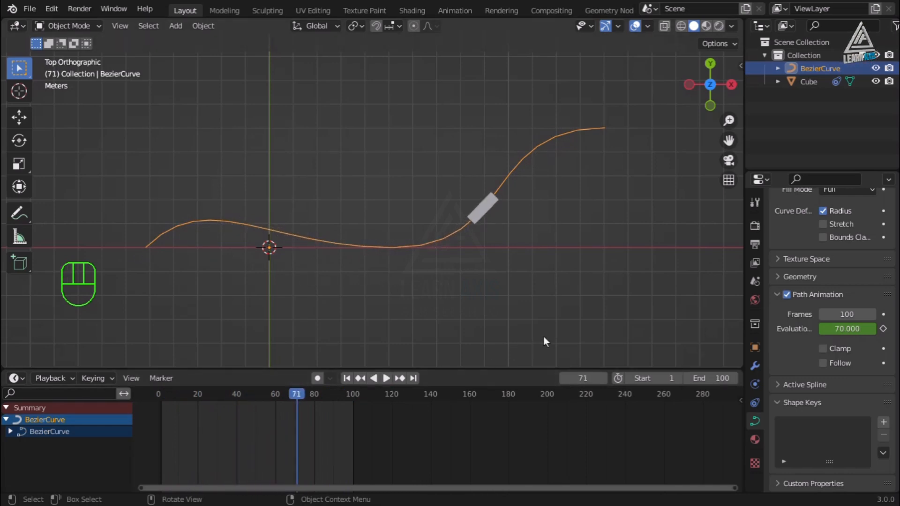
pyautogui.click(444, 313)
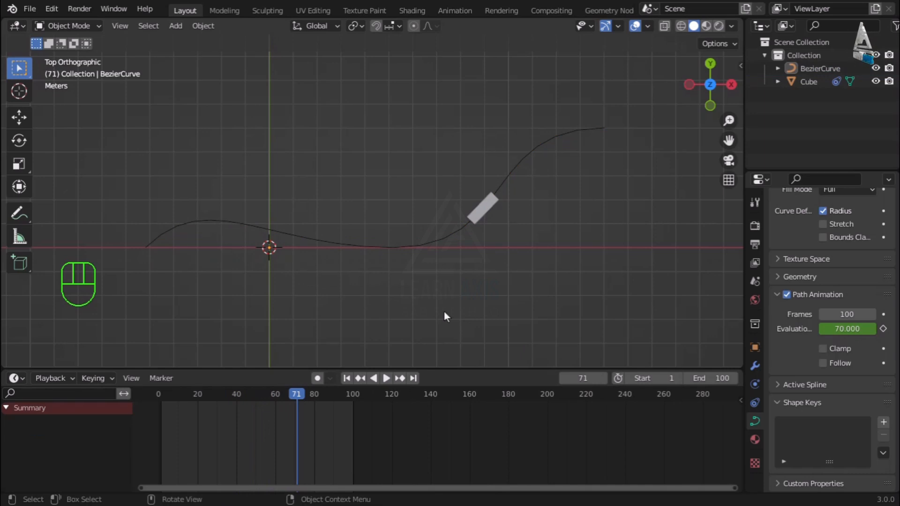
# Step: Start a new default file without saving the changes to the current scene
pyautogui.click(30, 9)
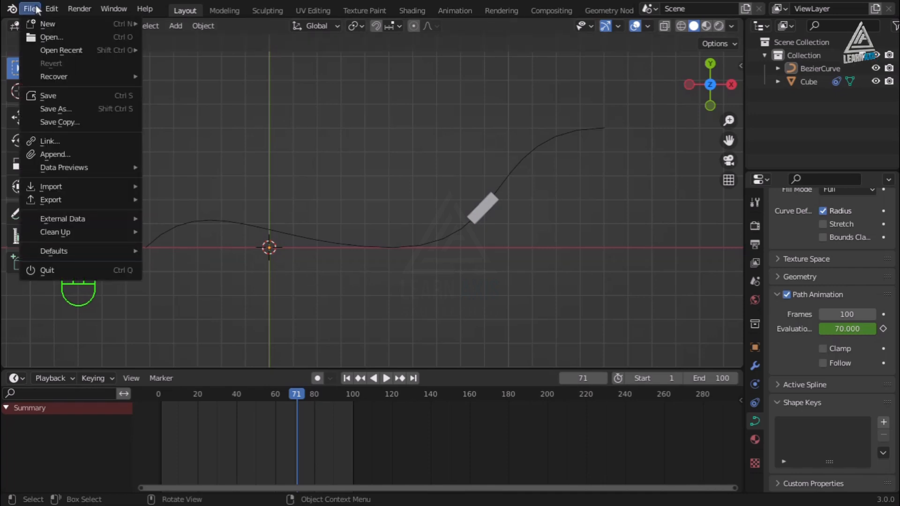
pyautogui.moveTo(36, 20)
pyautogui.click(190, 19)
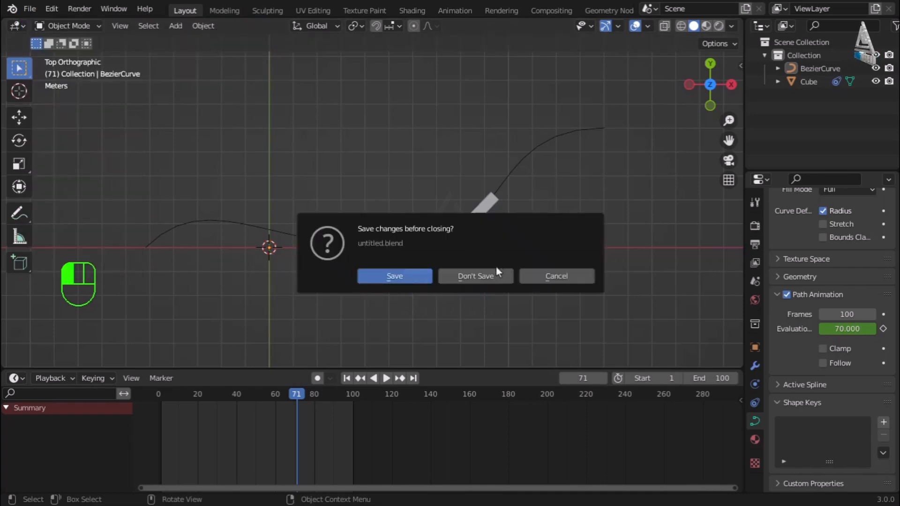
pyautogui.click(476, 276)
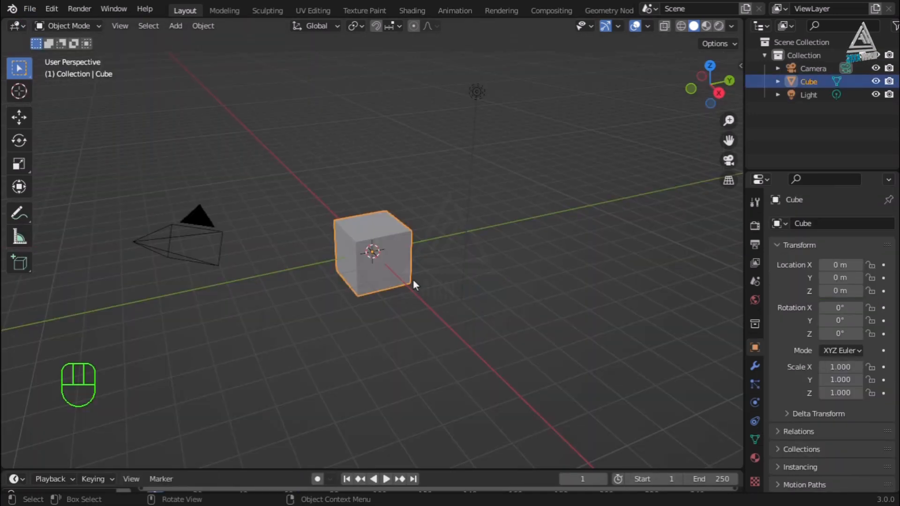
# Step: Delete all the default objects: the camera, the cube and the light
pyautogui.press('a')
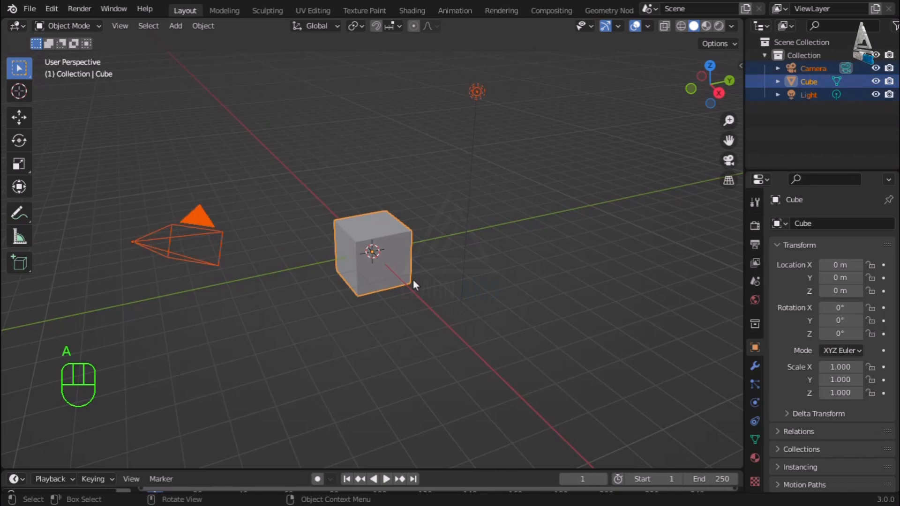
pyautogui.press('x')
pyautogui.click(413, 280)
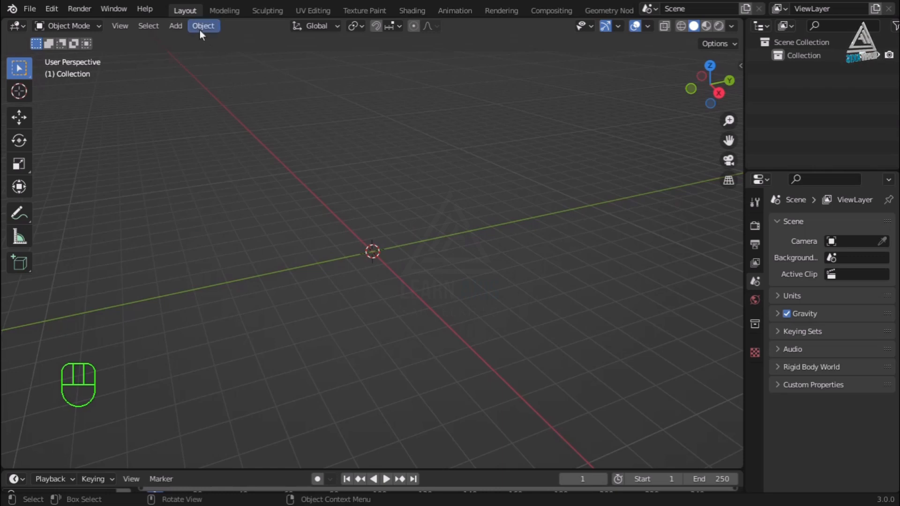
# Step: Add an Archemedian spiral curve at the origin
pyautogui.click(170, 29)
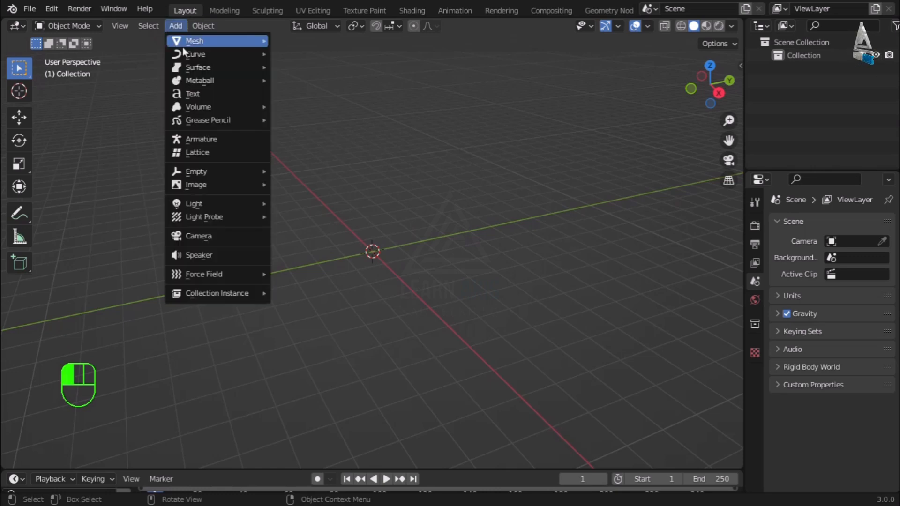
pyautogui.moveTo(192, 55)
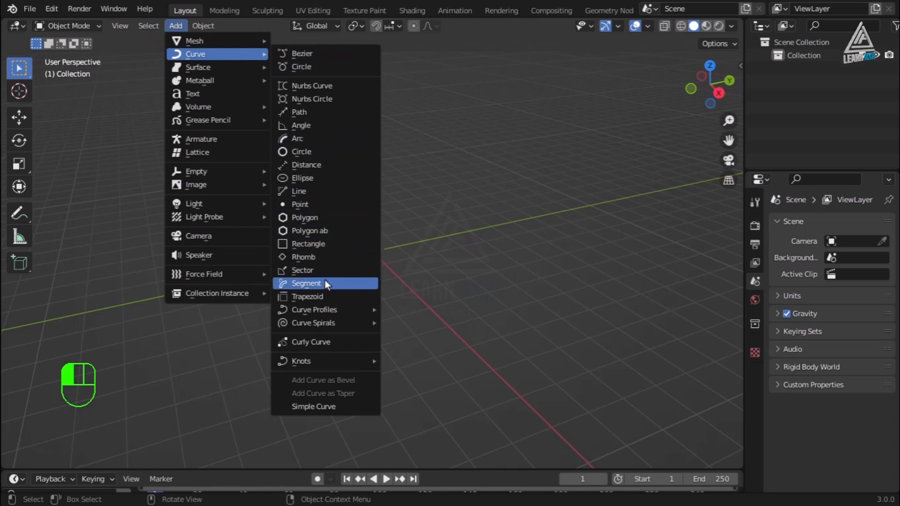
pyautogui.moveTo(315, 322)
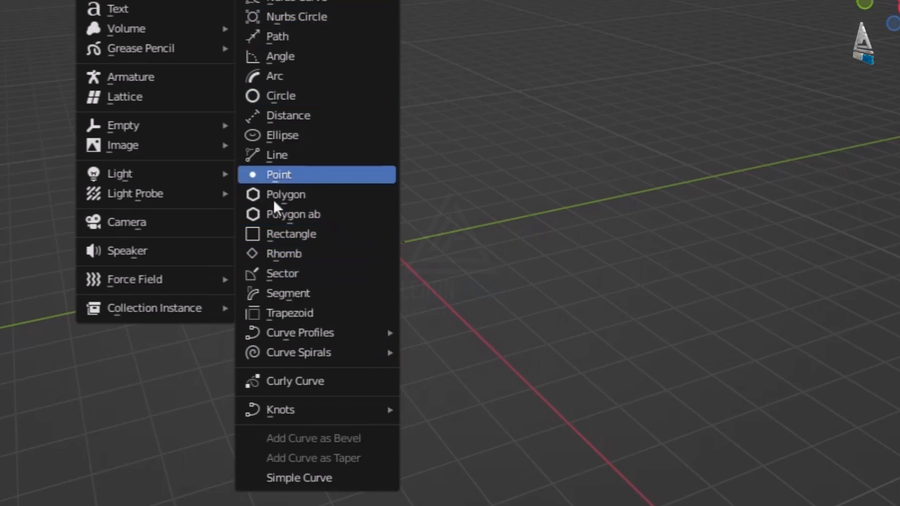
pyautogui.moveTo(293, 341)
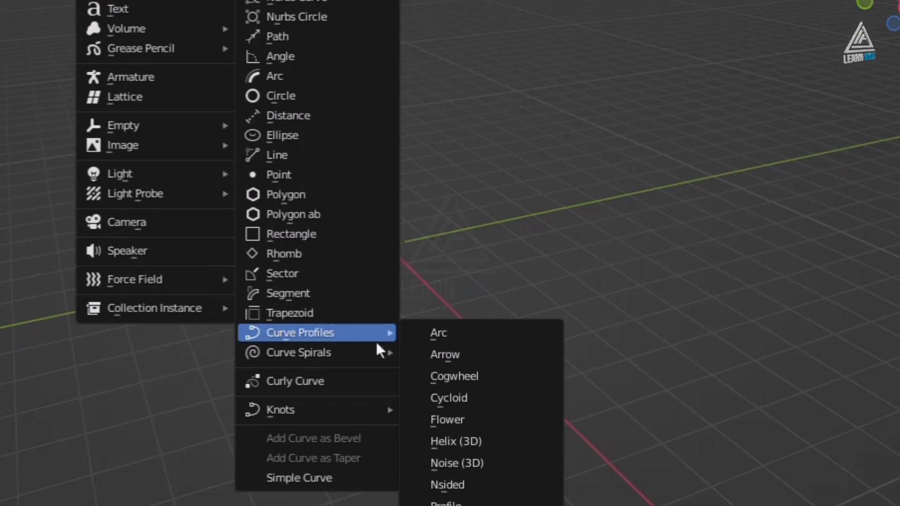
pyautogui.moveTo(314, 354)
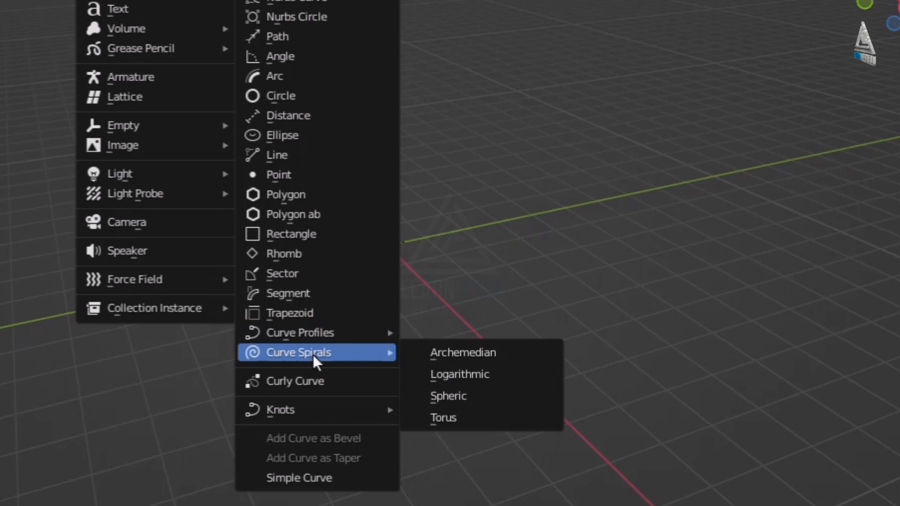
pyautogui.click(482, 355)
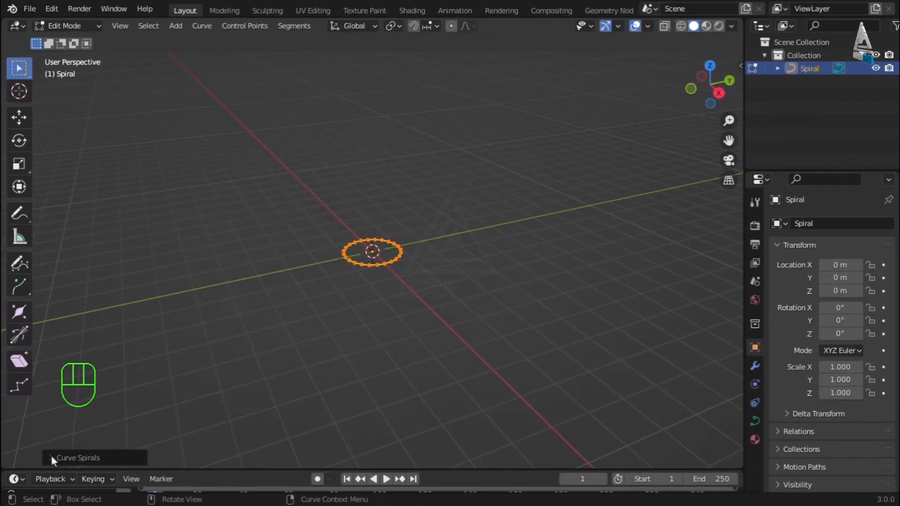
# Step: Shape the spiral with 3 turns, a radius growth of -0.90, a radius of 4.57 and a height of 2.22
pyautogui.click(51, 457)
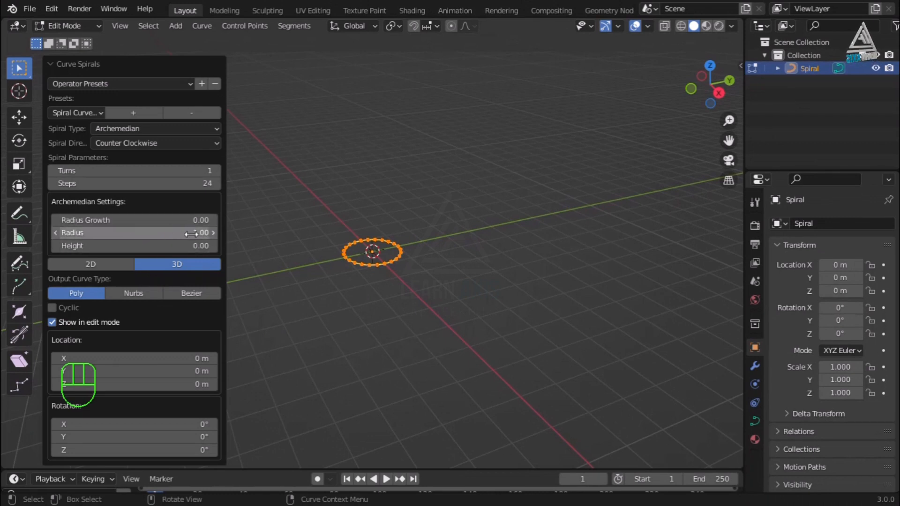
pyautogui.moveTo(191, 234); pyautogui.dragTo(215, 249)
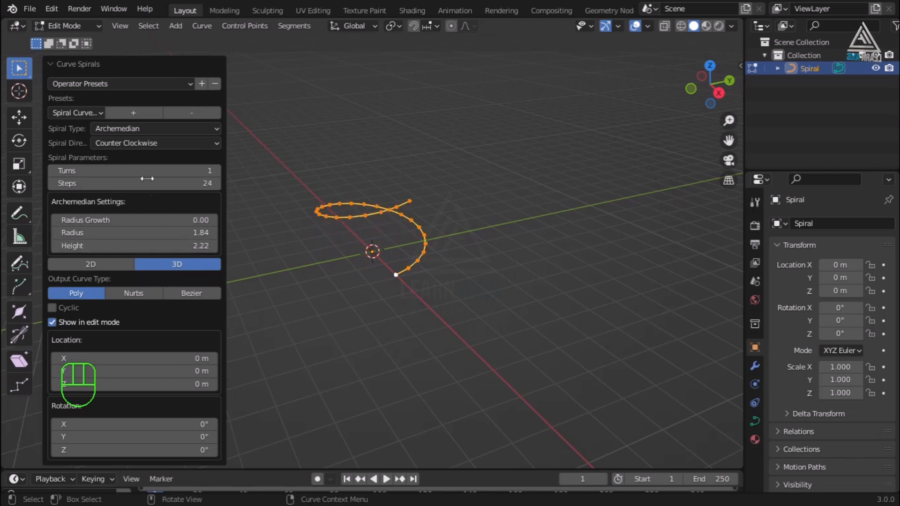
pyautogui.click(217, 171)
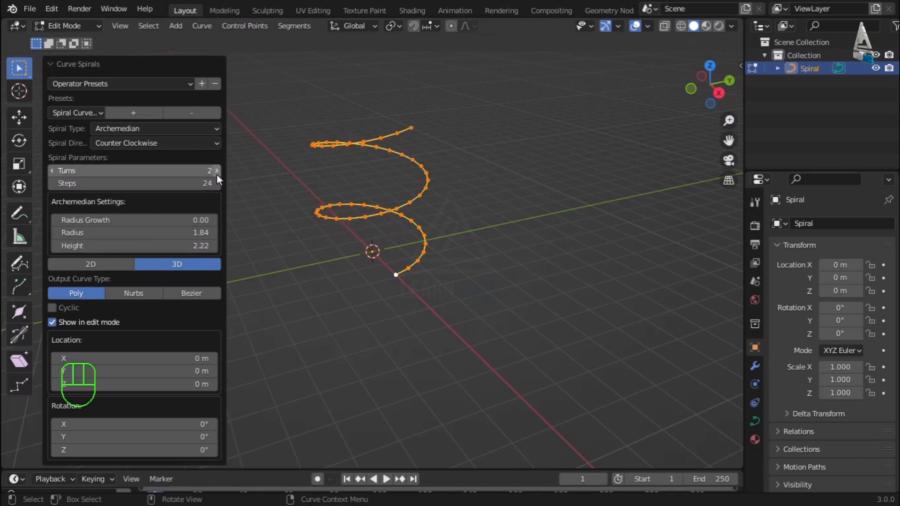
pyautogui.moveTo(139, 220)
pyautogui.mouseDown()
pyautogui.moveTo(124, 220)
pyautogui.moveTo(134, 222)
pyautogui.mouseUp()
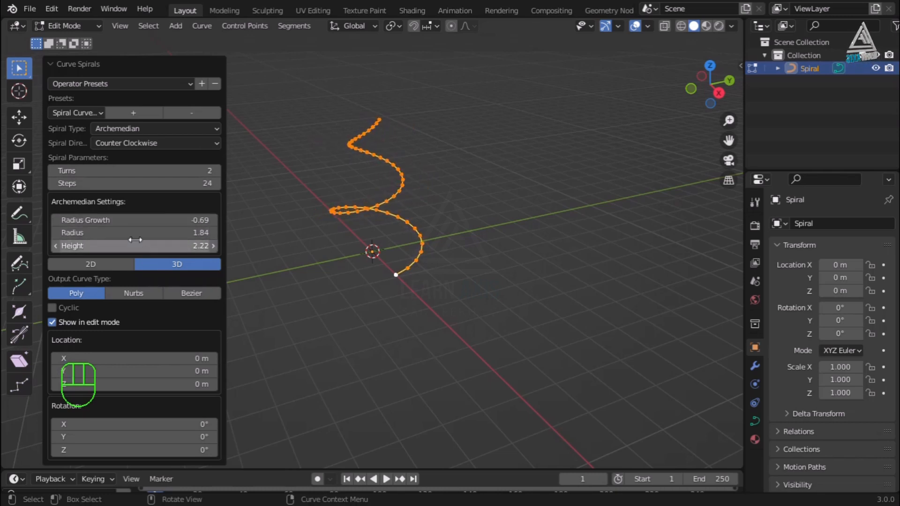
pyautogui.moveTo(149, 238); pyautogui.dragTo(174, 242)
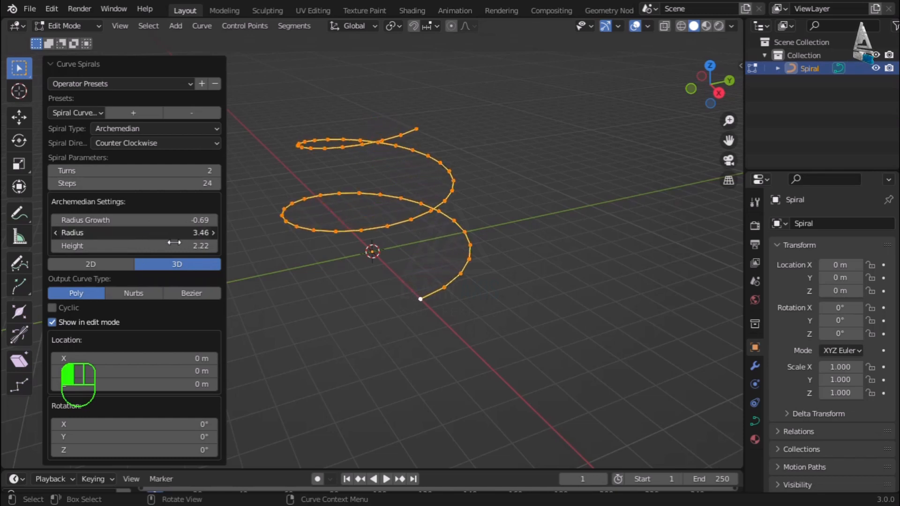
pyautogui.moveTo(113, 220); pyautogui.dragTo(106, 220)
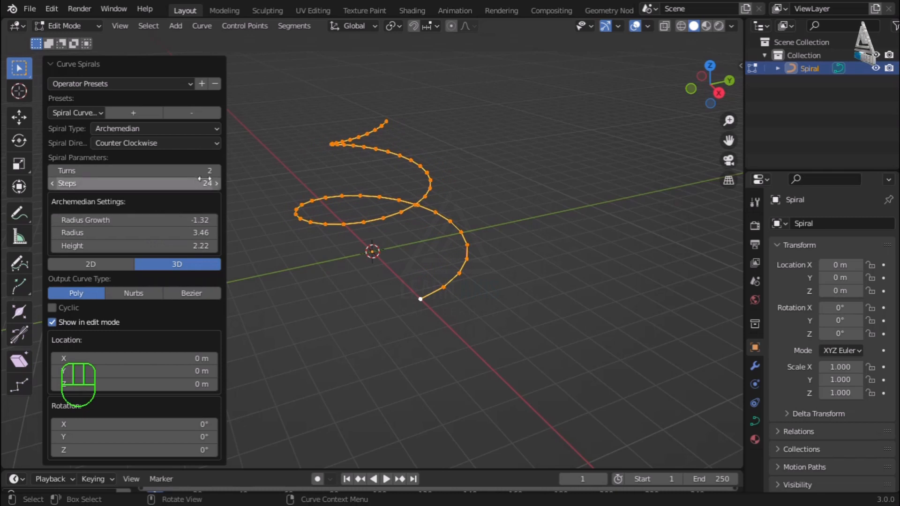
pyautogui.click(217, 171)
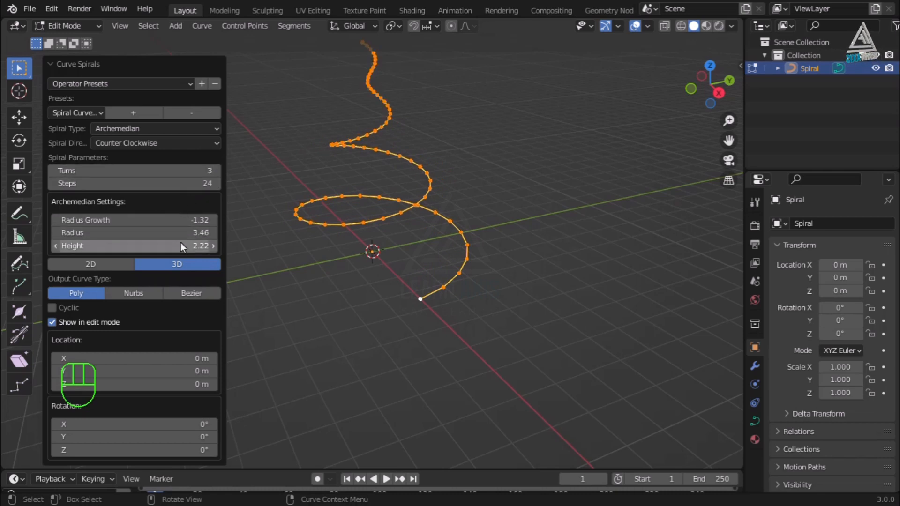
pyautogui.moveTo(173, 219)
pyautogui.mouseDown()
pyautogui.moveTo(154, 220)
pyautogui.moveTo(177, 220)
pyautogui.moveTo(157, 233)
pyautogui.moveTo(176, 233)
pyautogui.mouseUp()
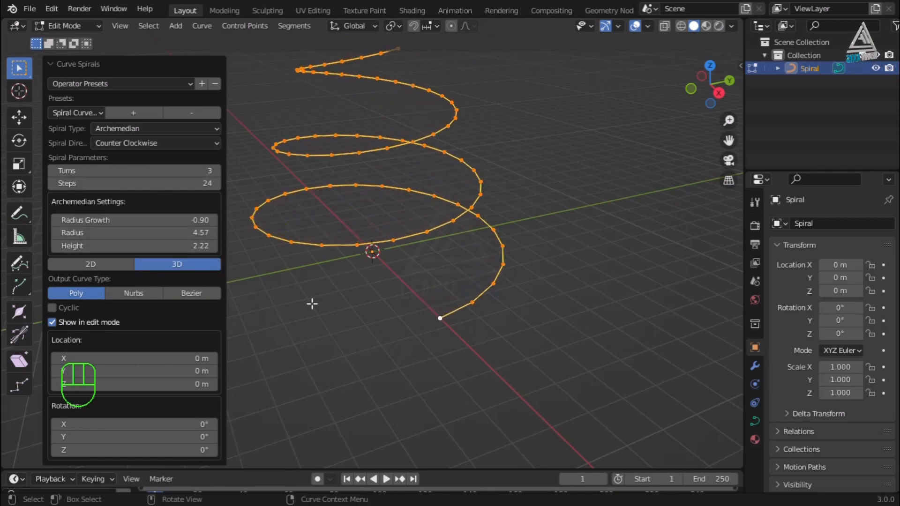
# Step: Set the spiral's output curve type to Bezier, collapse its creation settings and deselect all control points
pyautogui.moveTo(311, 305); pyautogui.dragTo(360, 320, button='middle')
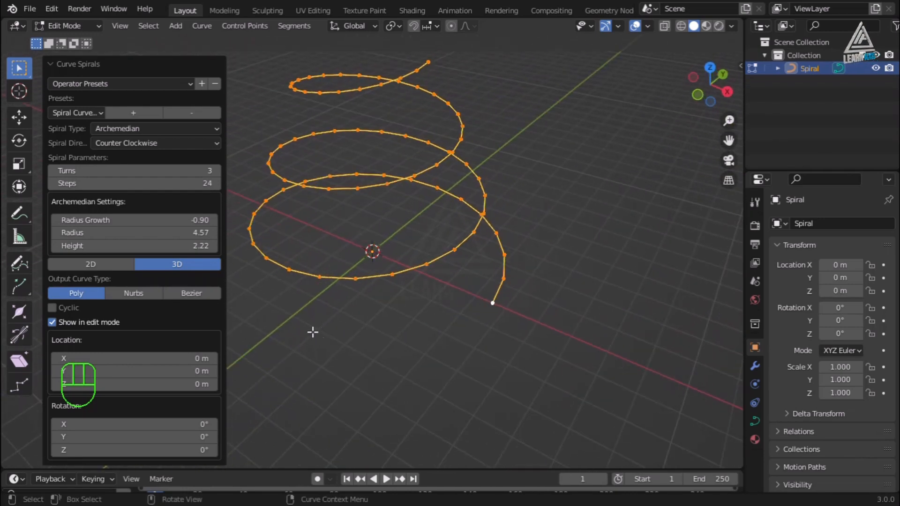
pyautogui.click(190, 298)
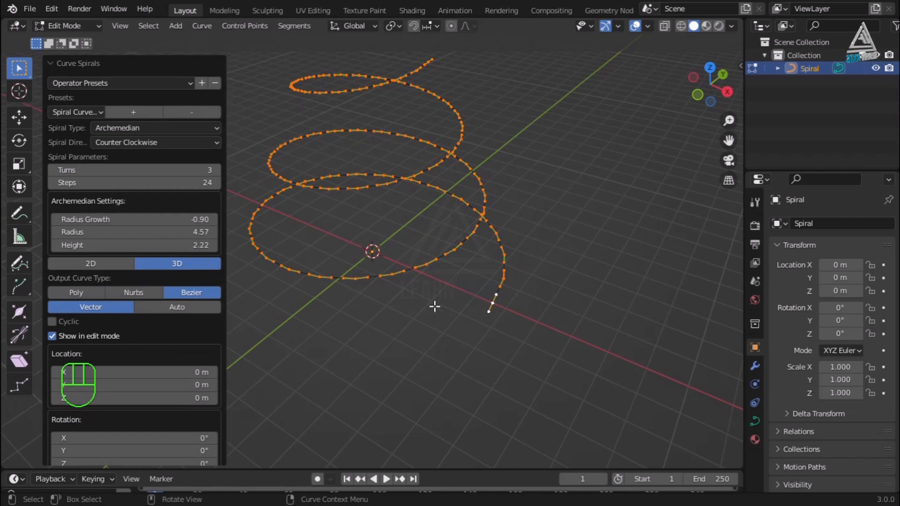
pyautogui.click(52, 64)
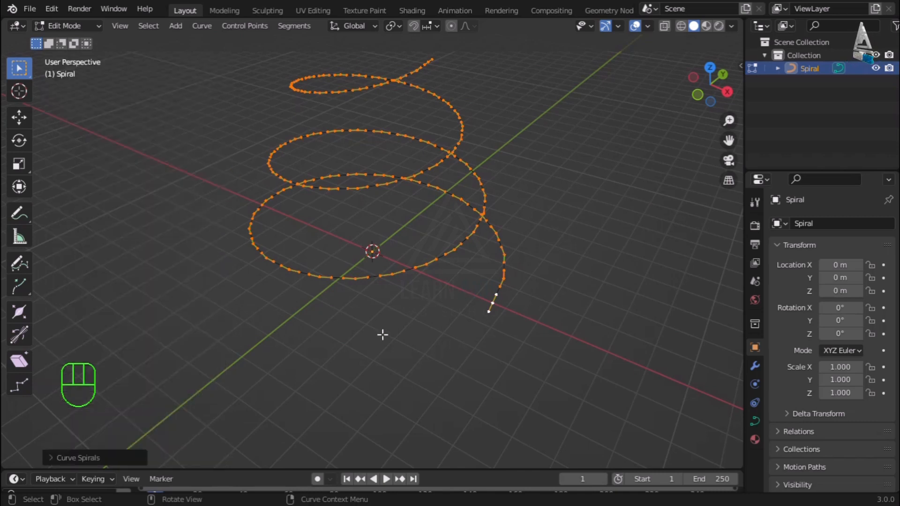
pyautogui.hotkey('alt', 'a')
pyautogui.scroll(-3, 481, 342)
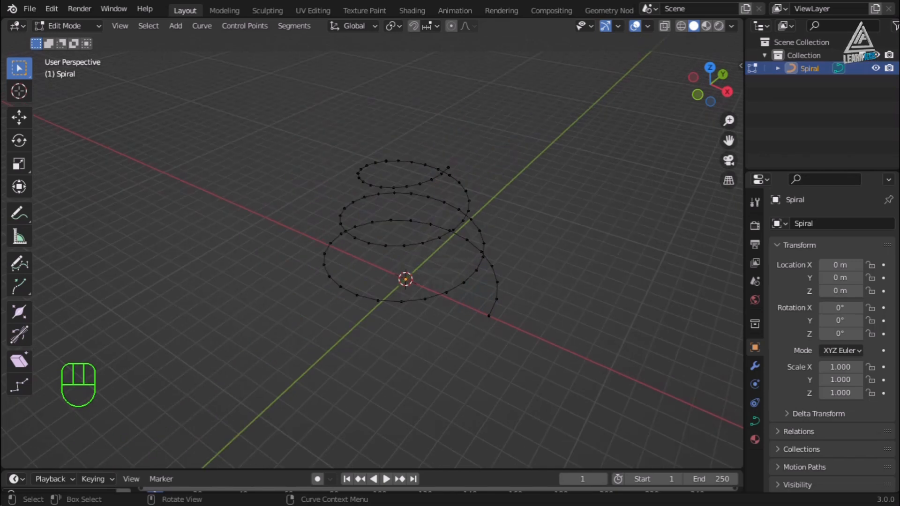
# Step: Leave the spiral's edit mode and add a UV sphere at the origin
pyautogui.press('Tab')
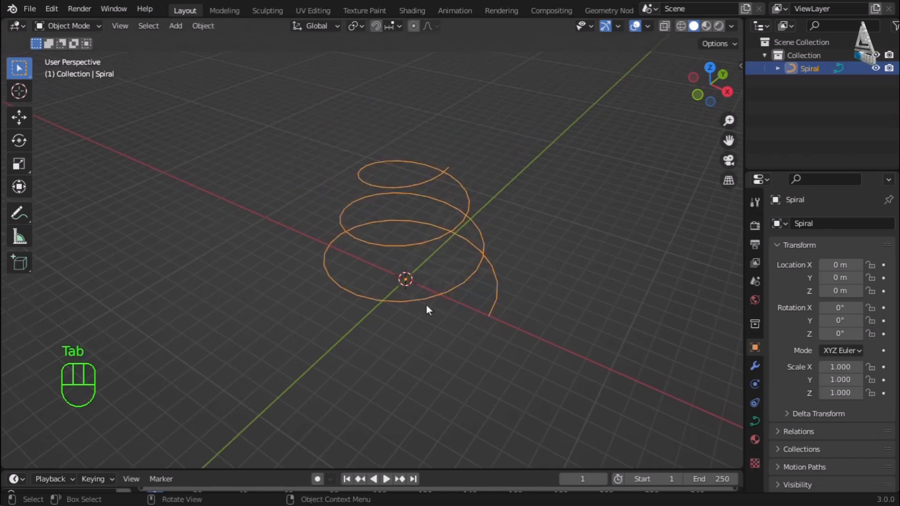
pyautogui.click(494, 313)
pyautogui.moveTo(572, 329); pyautogui.dragTo(431, 297, button='middle')
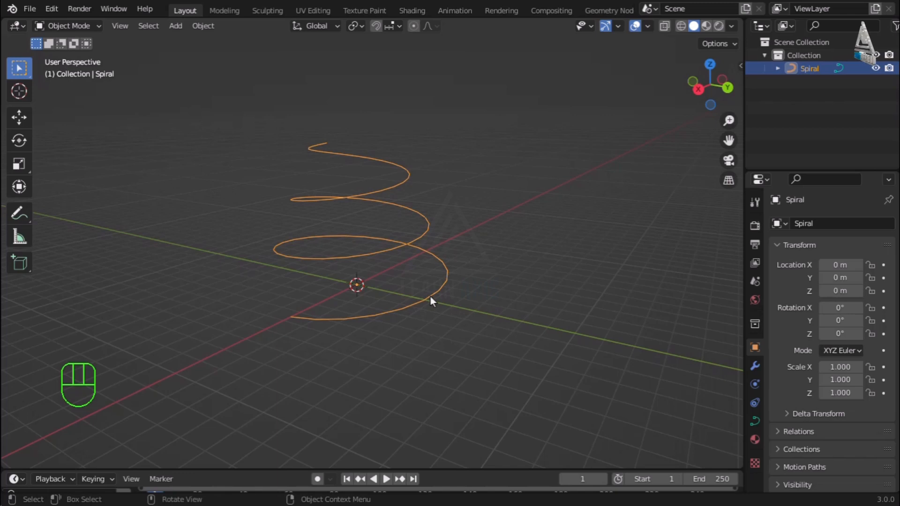
pyautogui.press('shift')
pyautogui.hotkey('shift', 'a')
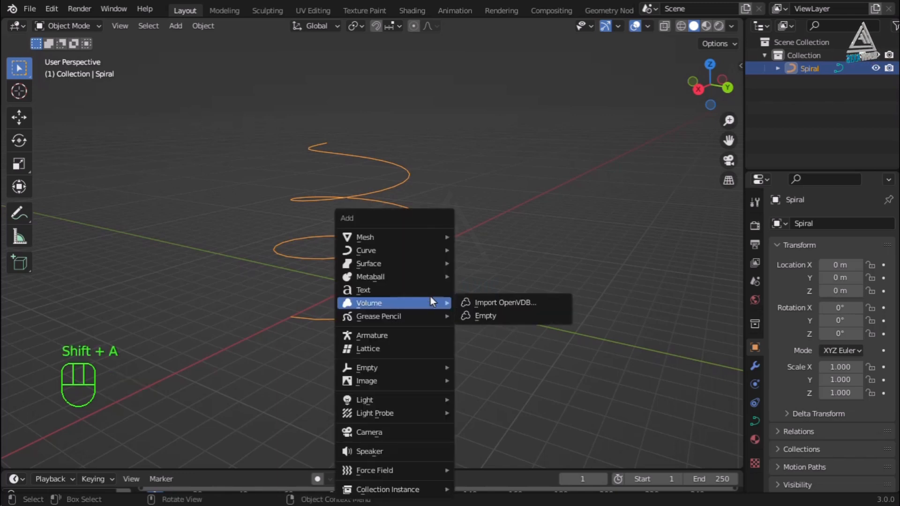
pyautogui.moveTo(403, 240)
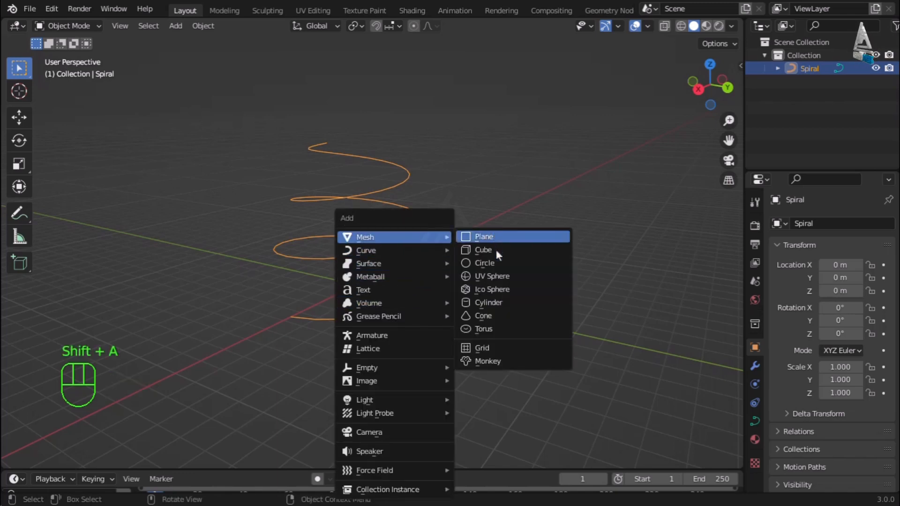
pyautogui.click(491, 277)
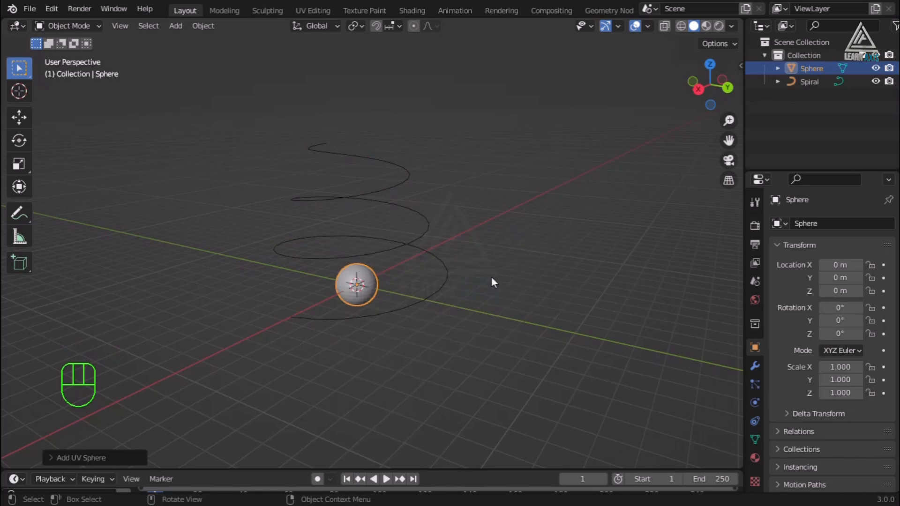
# Step: Scale the sphere down uniformly to about 0.221
pyautogui.rightClick(364, 297)
pyautogui.click(342, 263)
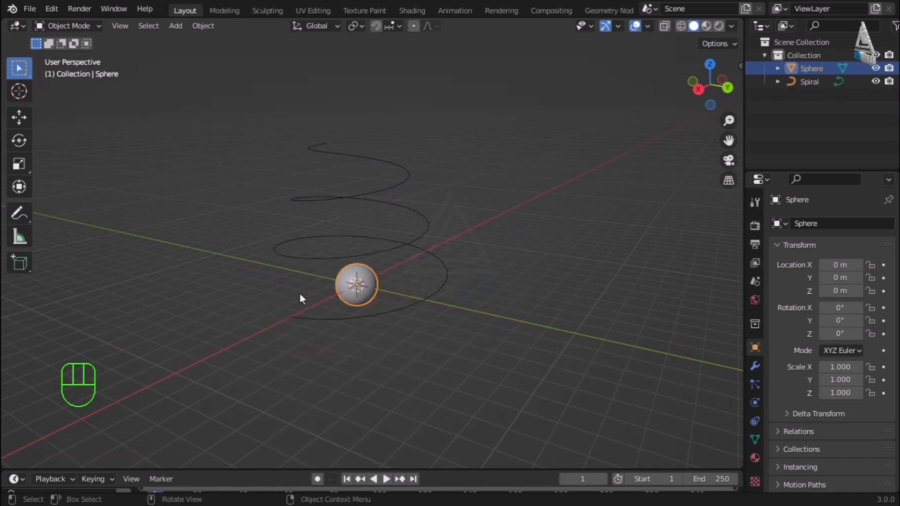
pyautogui.scroll(5, 302, 300)
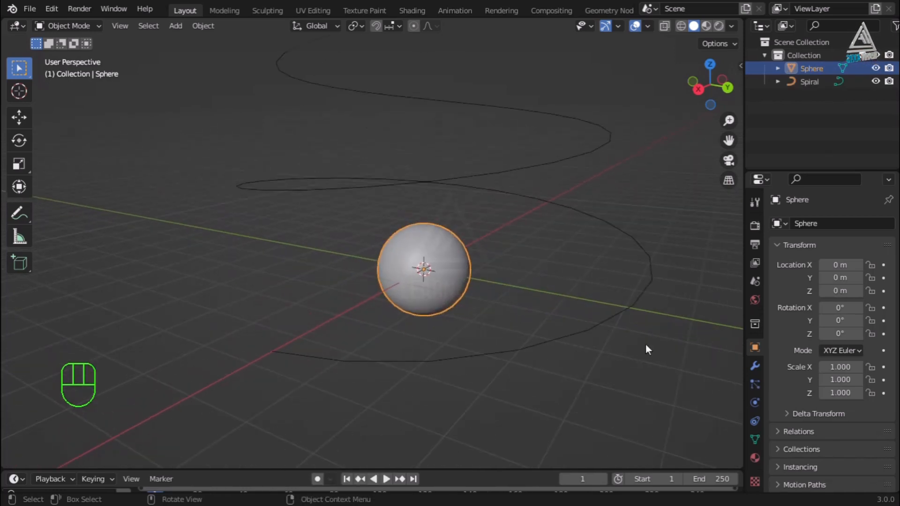
pyautogui.press('s')
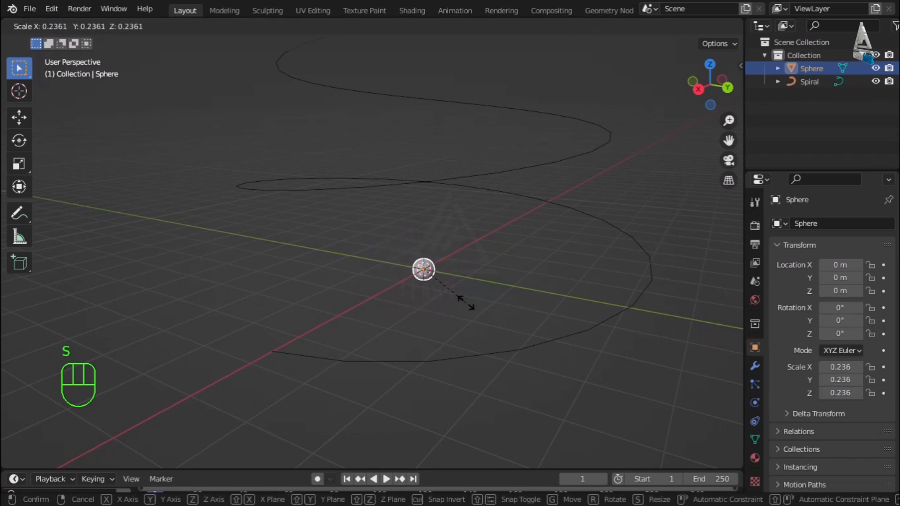
pyautogui.click(460, 302)
pyautogui.moveTo(460, 302); pyautogui.dragTo(392, 317, button='middle')
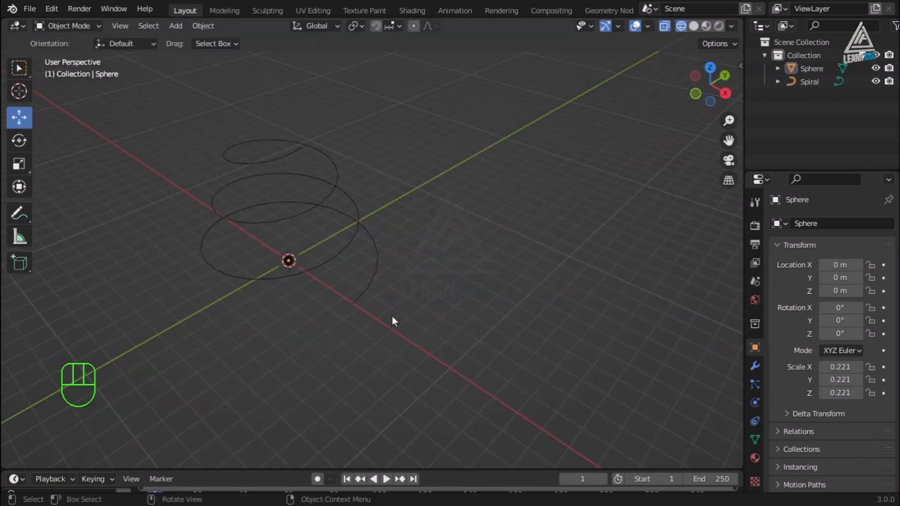
# Step: Add a Follow Path constraint to the sphere with the spiral as its target
pyautogui.click(758, 423)
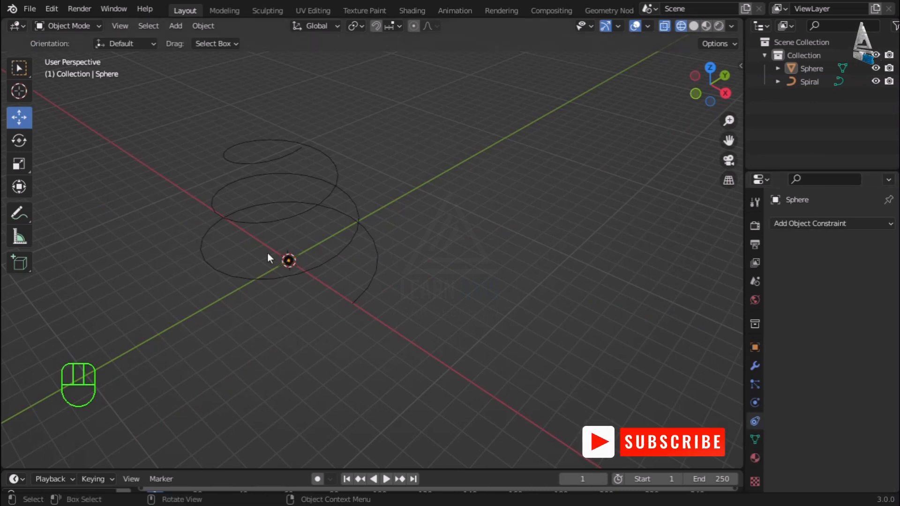
pyautogui.click(836, 222)
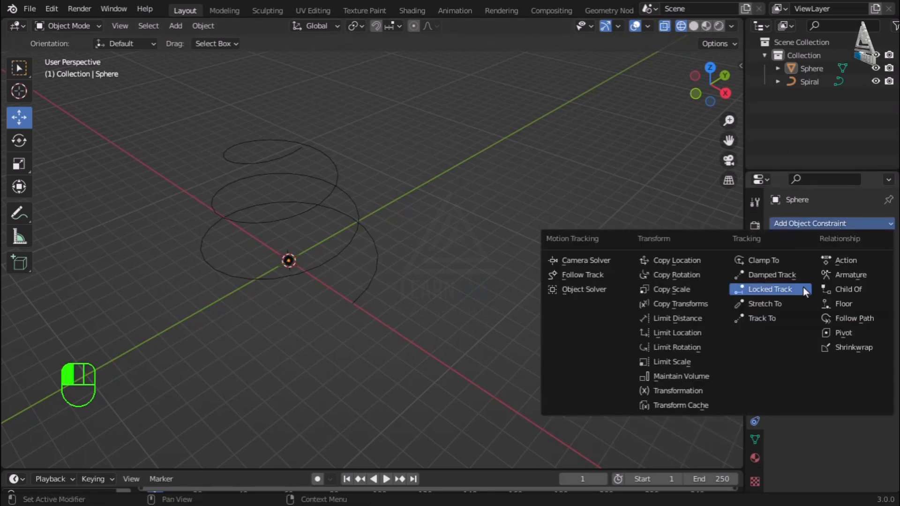
pyautogui.click(860, 319)
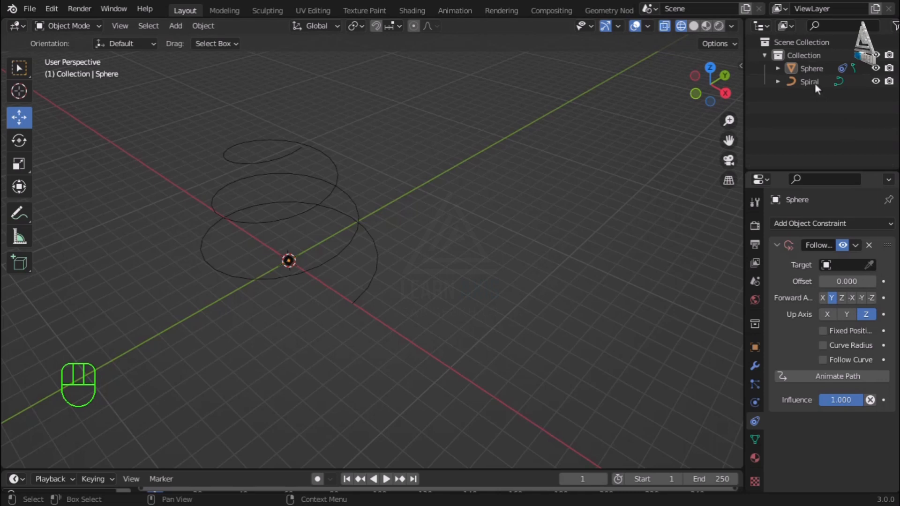
pyautogui.click(826, 266)
pyautogui.click(813, 285)
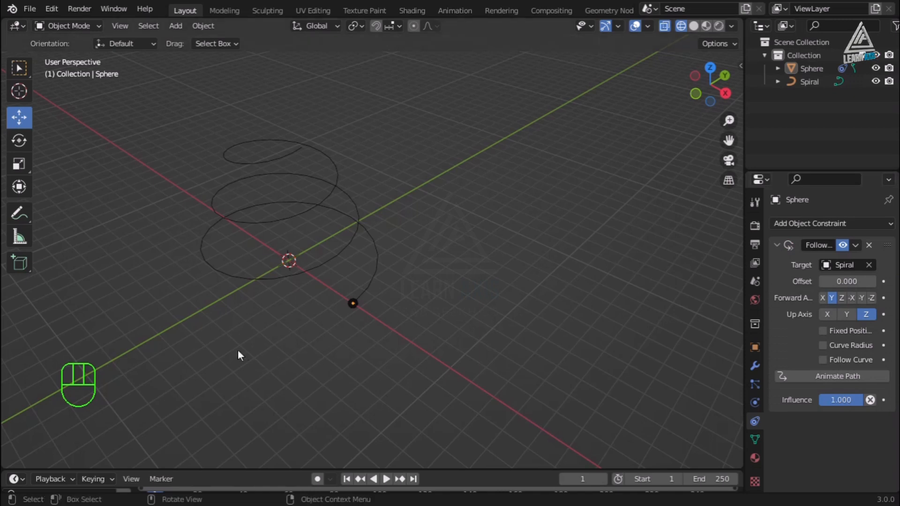
# Step: Examine up close how the sphere and its origin point sit at the start of the spiral
pyautogui.scroll(4, 253, 338)
pyautogui.scroll(2, 319, 307)
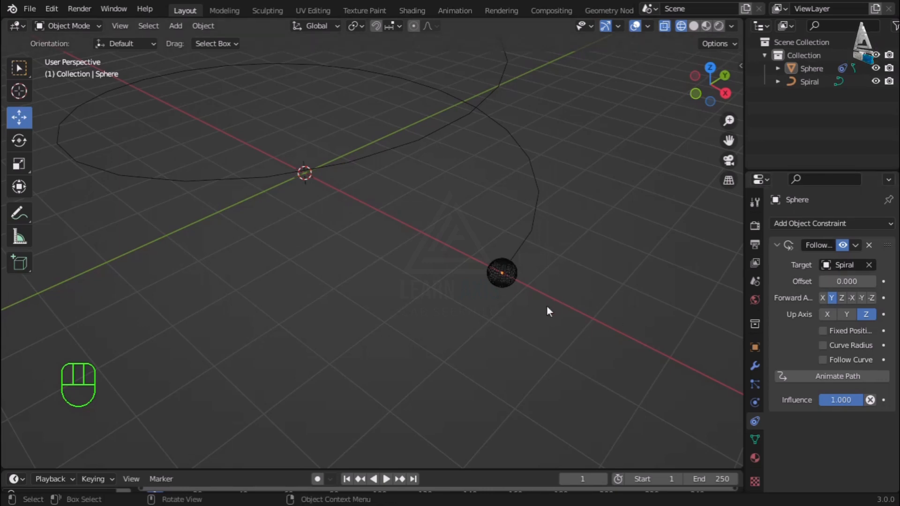
pyautogui.scroll(-6, 546, 306)
pyautogui.scroll(1, 413, 263)
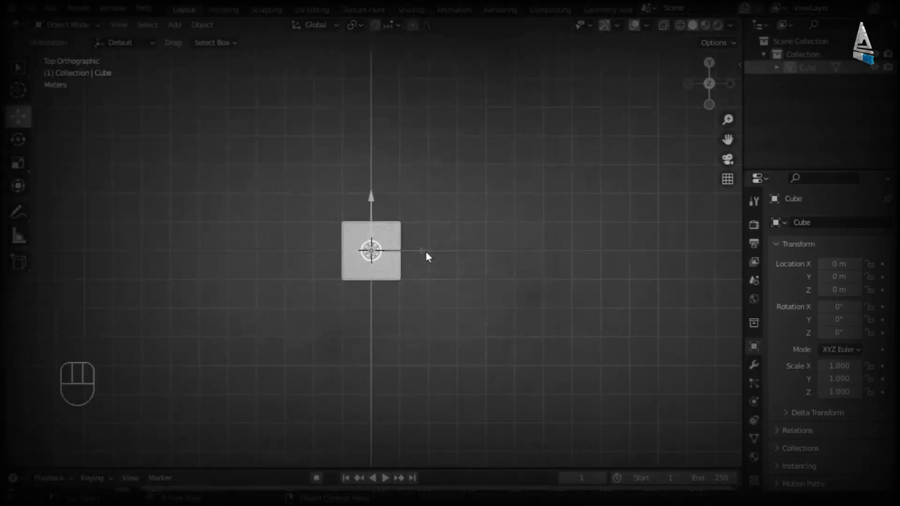
pyautogui.press('g')
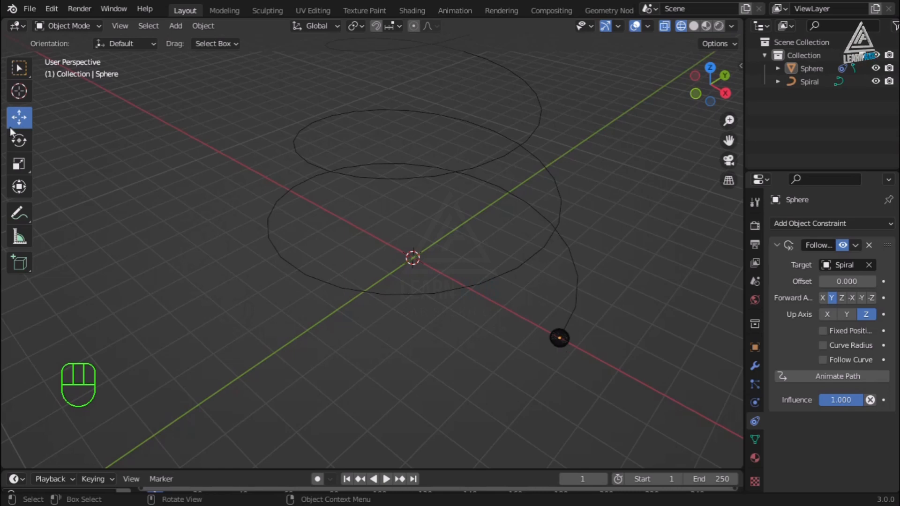
pyautogui.scroll(4, 613, 341)
pyautogui.scroll(6, 430, 329)
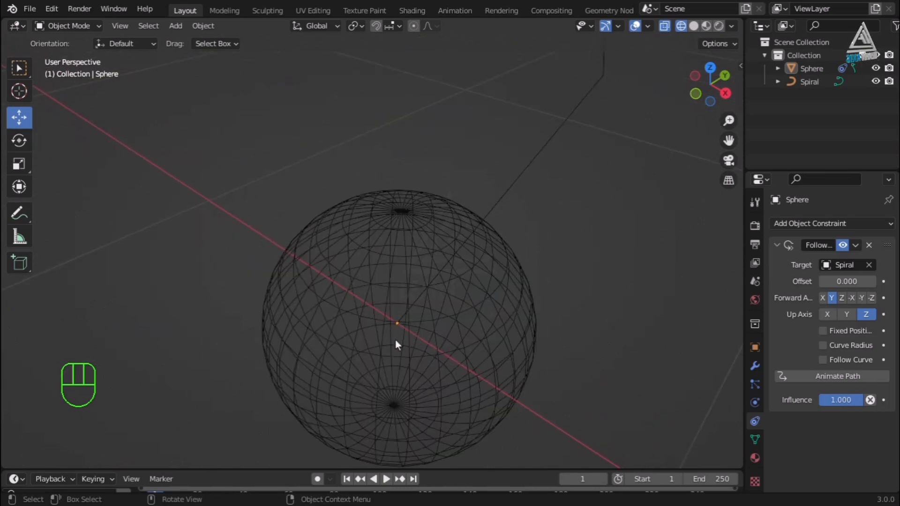
pyautogui.scroll(-8, 395, 345)
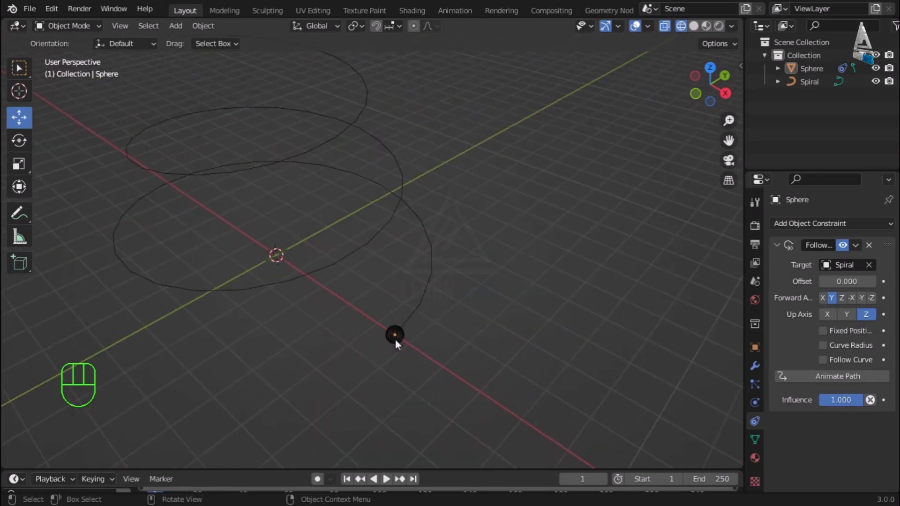
pyautogui.scroll(3, 248, 311)
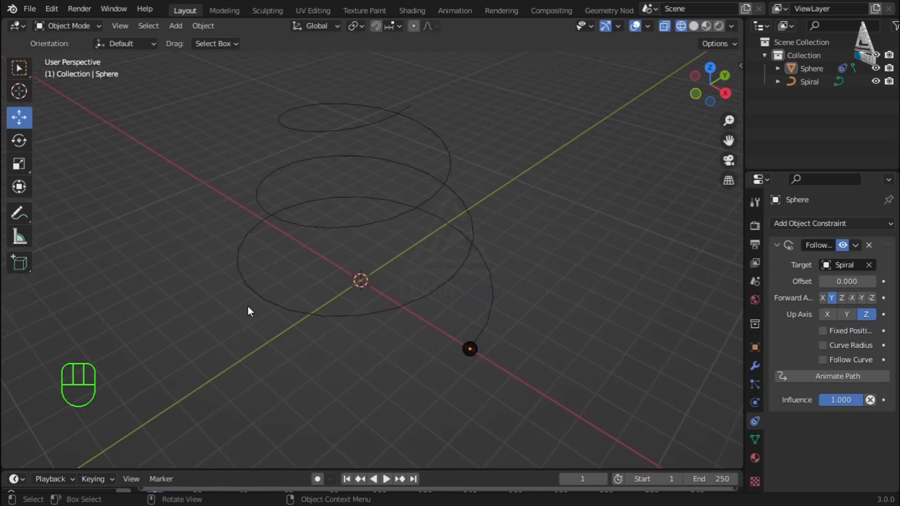
# Step: Switch the viewport to solid shading, and select the spiral with the Select Box tool active
pyautogui.hotkey('shift', 'z')
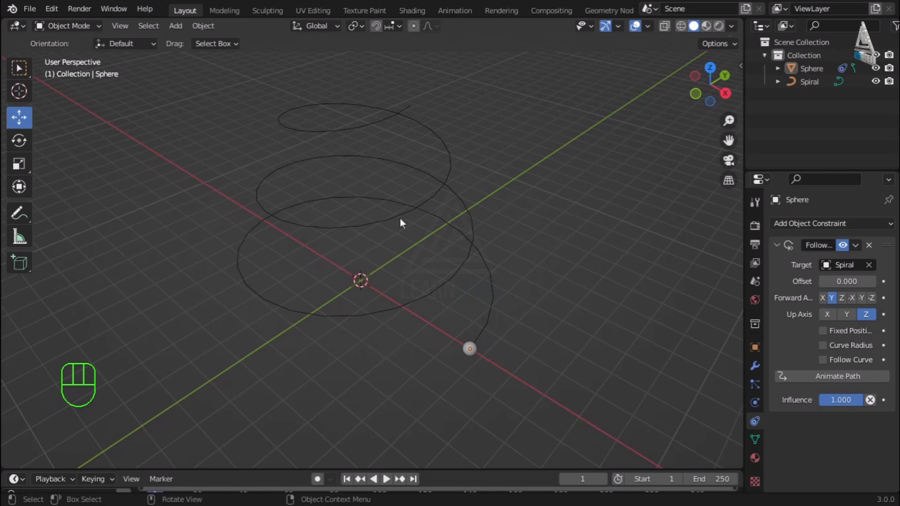
pyautogui.moveTo(590, 287); pyautogui.dragTo(591, 321, button='middle')
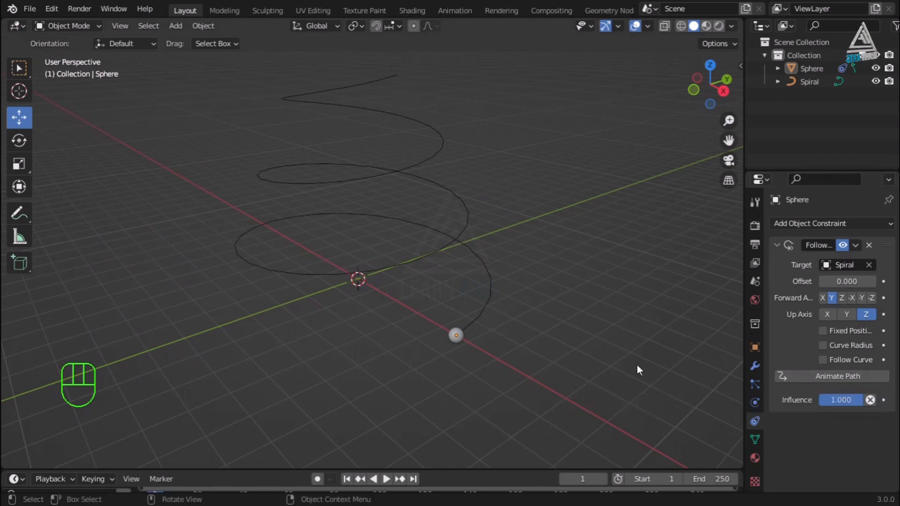
pyautogui.click(454, 242)
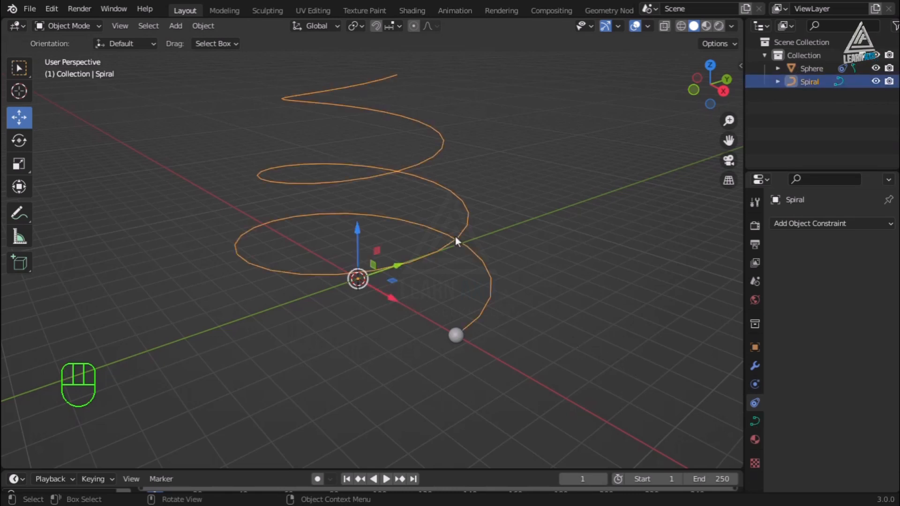
pyautogui.click(18, 74)
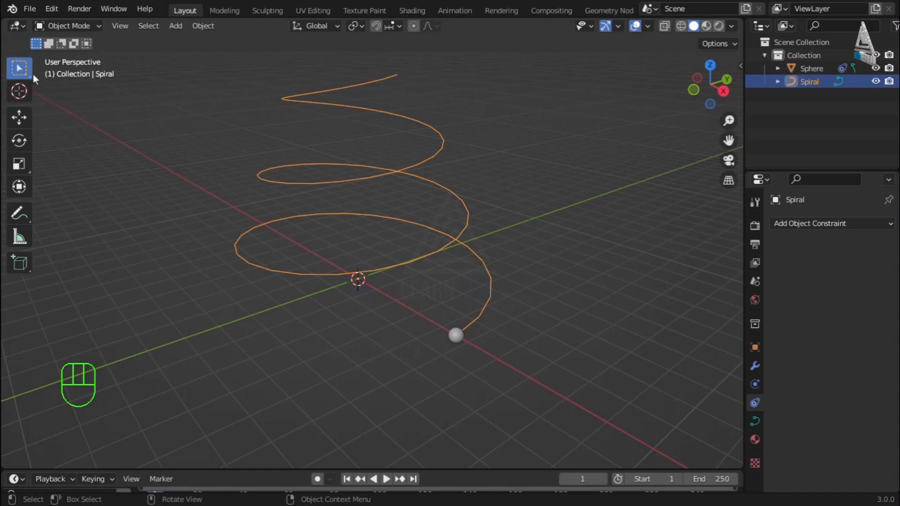
# Step: Show the spiral's Path Animation settings in its curve data properties and widen the properties area to make their names readable
pyautogui.click(754, 422)
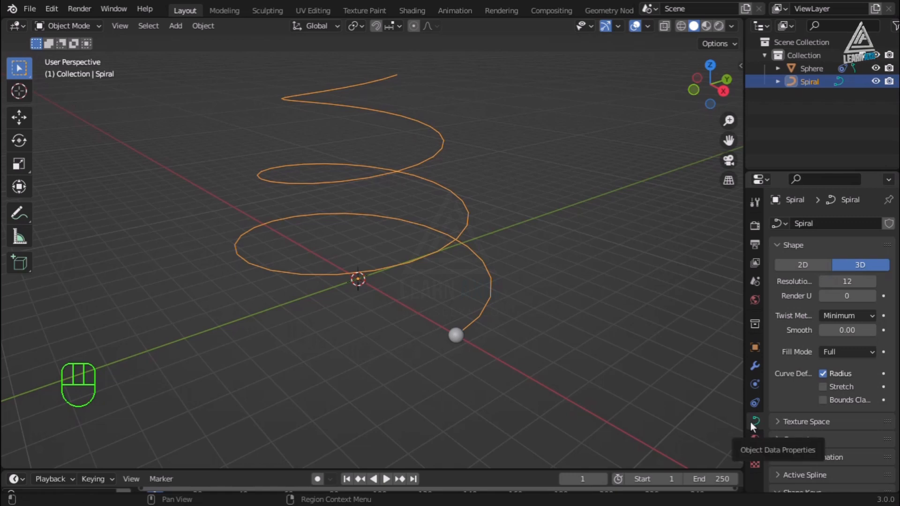
pyautogui.click(779, 243)
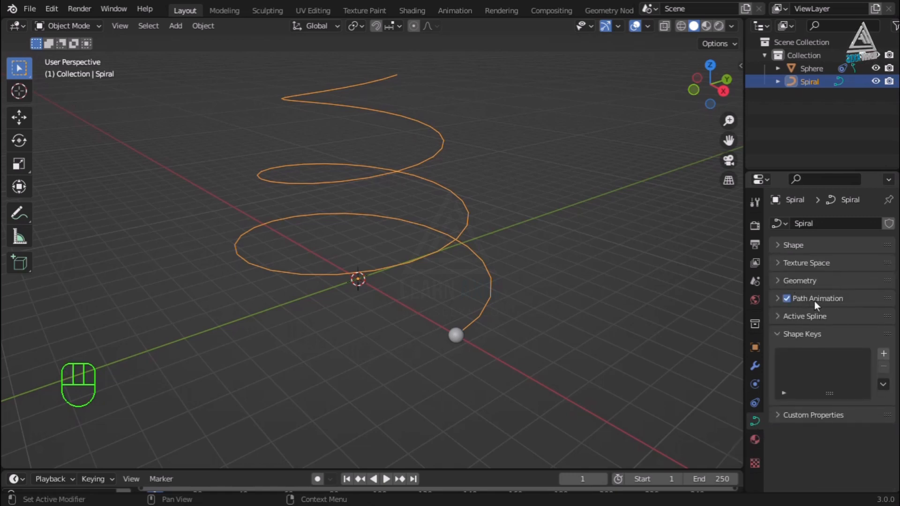
pyautogui.click(778, 300)
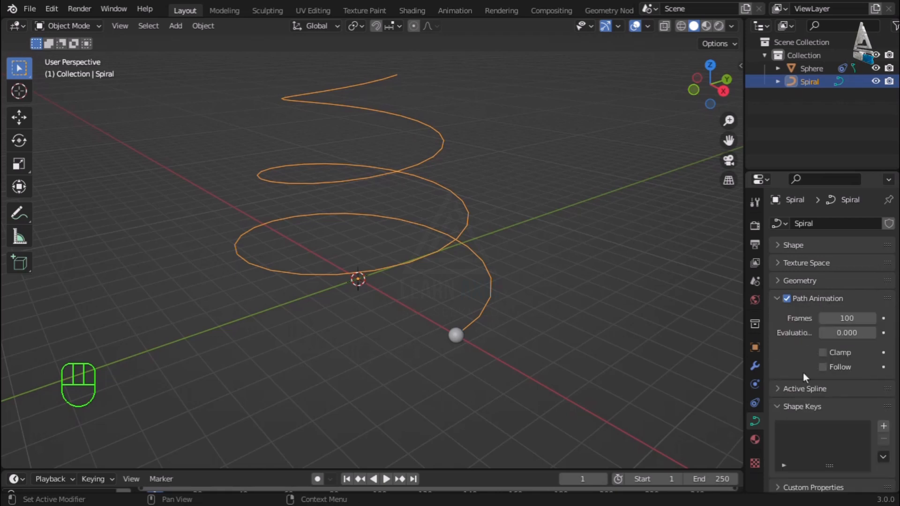
pyautogui.moveTo(803, 373); pyautogui.dragTo(803, 368, button='middle')
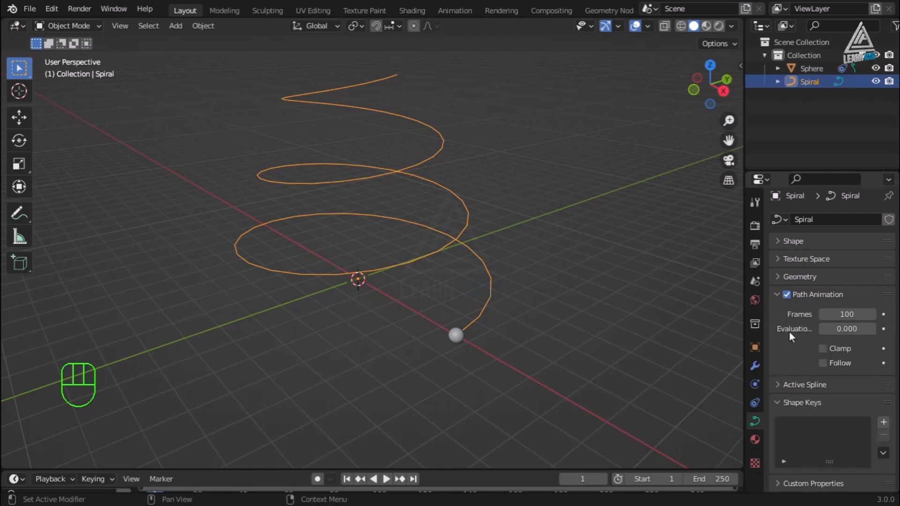
pyautogui.moveTo(744, 333); pyautogui.dragTo(705, 335)
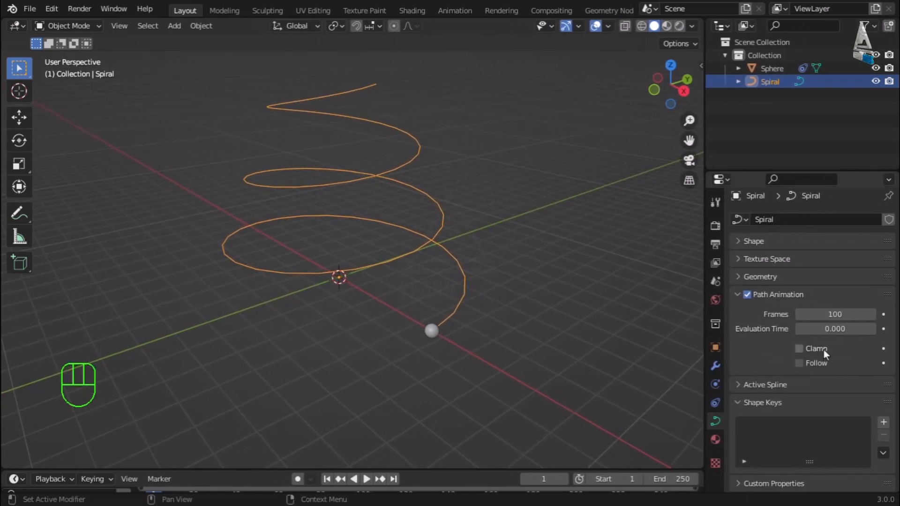
# Step: Test the sphere's movement along the spiral by varying the evaluation time, and reset it to 0
pyautogui.click(831, 329)
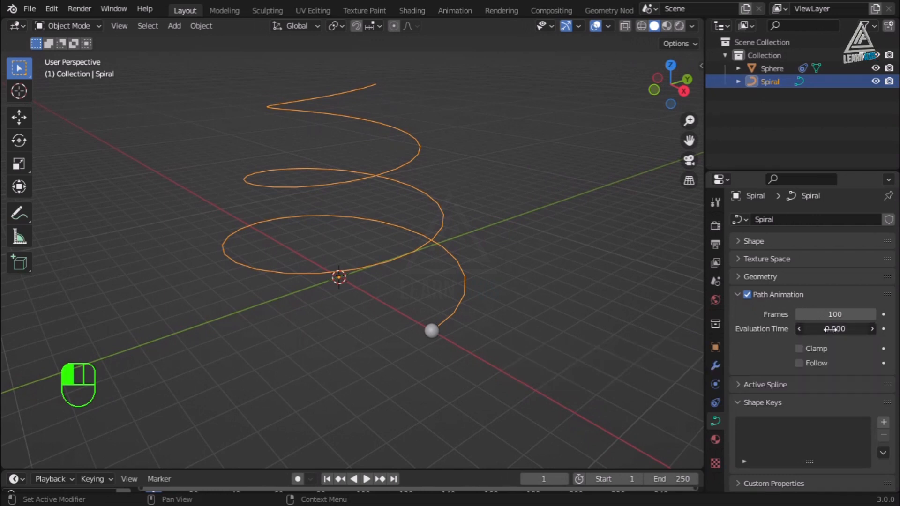
pyautogui.moveTo(831, 329); pyautogui.dragTo(773, 328)
pyautogui.click(828, 330)
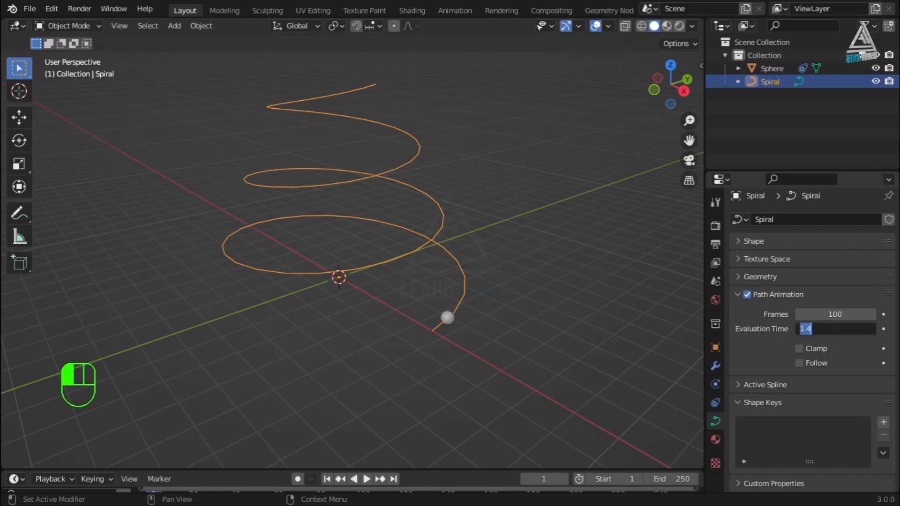
pyautogui.write('0')
pyautogui.press('Return')
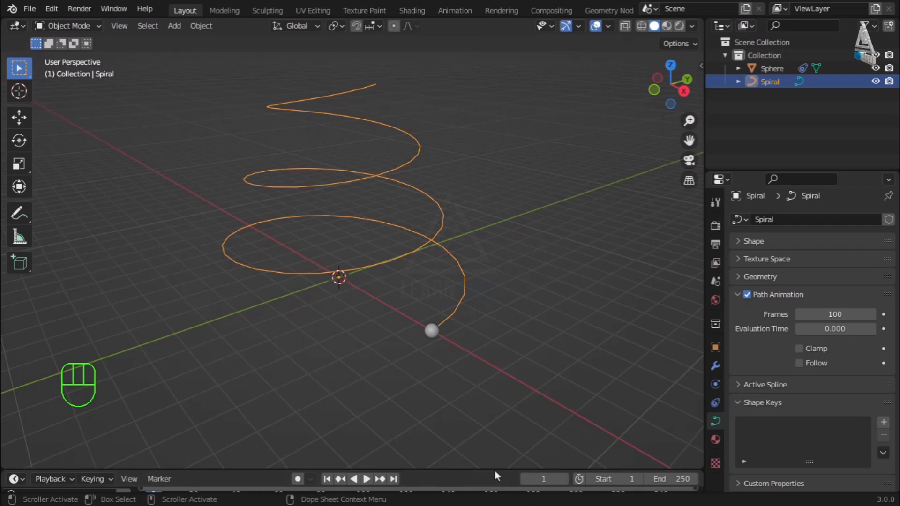
# Step: Enlarge the timeline, keyframe the spiral's evaluation time of 0 at frame 1 and collapse the keyframe summary
pyautogui.moveTo(494, 470); pyautogui.dragTo(525, 359)
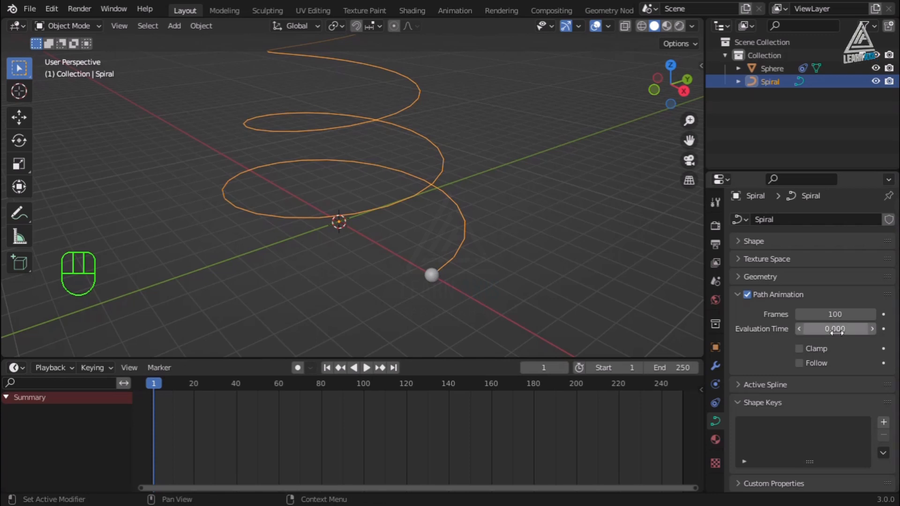
pyautogui.click(884, 330)
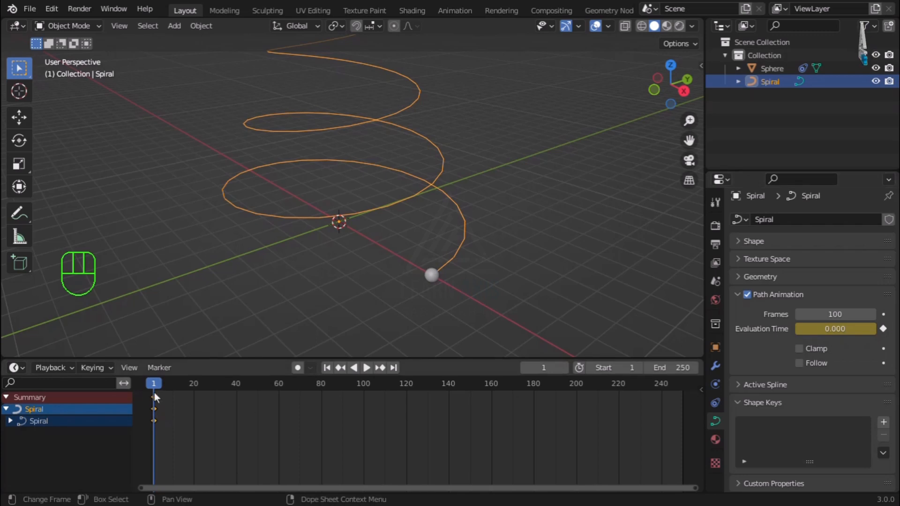
pyautogui.click(6, 397)
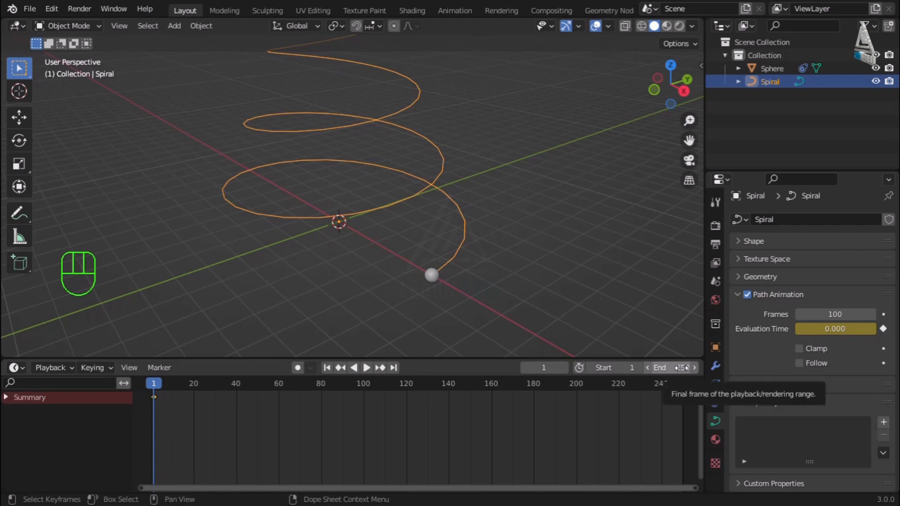
# Step: Move to frame 100 and set the spiral's evaluation time to 100
pyautogui.click(544, 367)
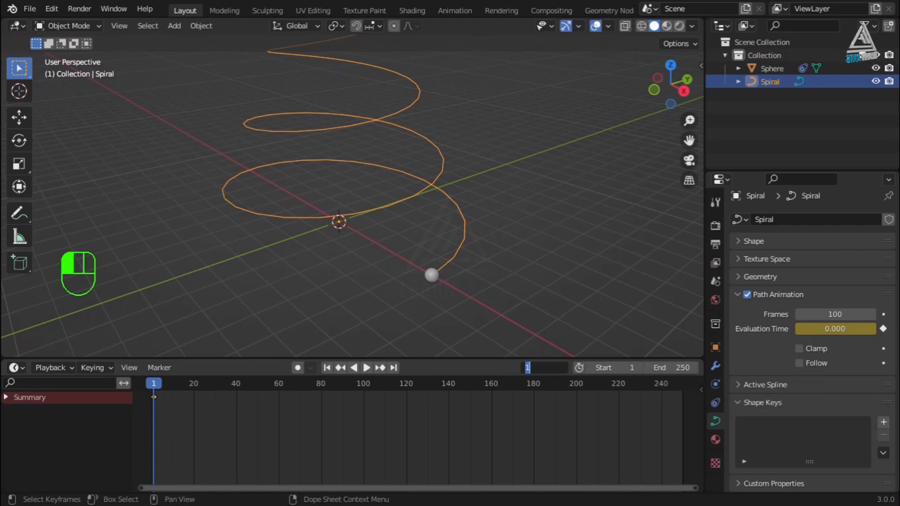
pyautogui.write('100')
pyautogui.press('Return')
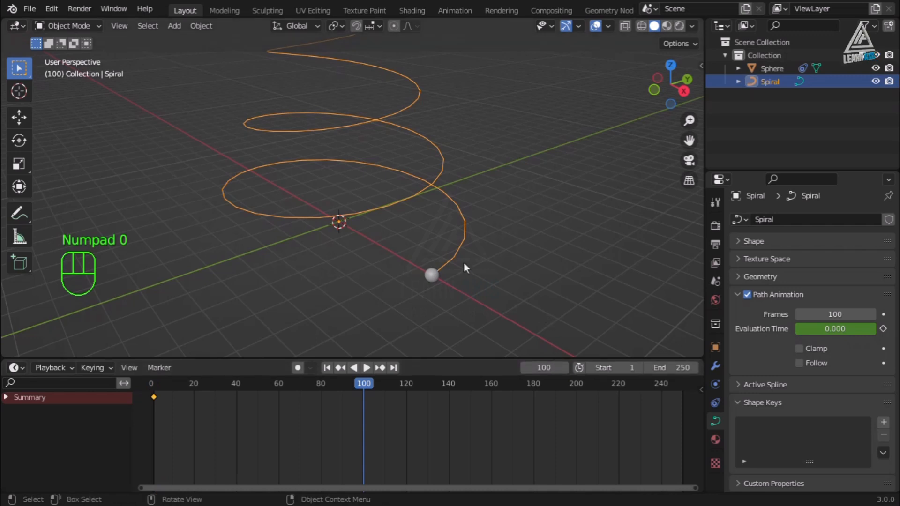
pyautogui.scroll(-2, 465, 261)
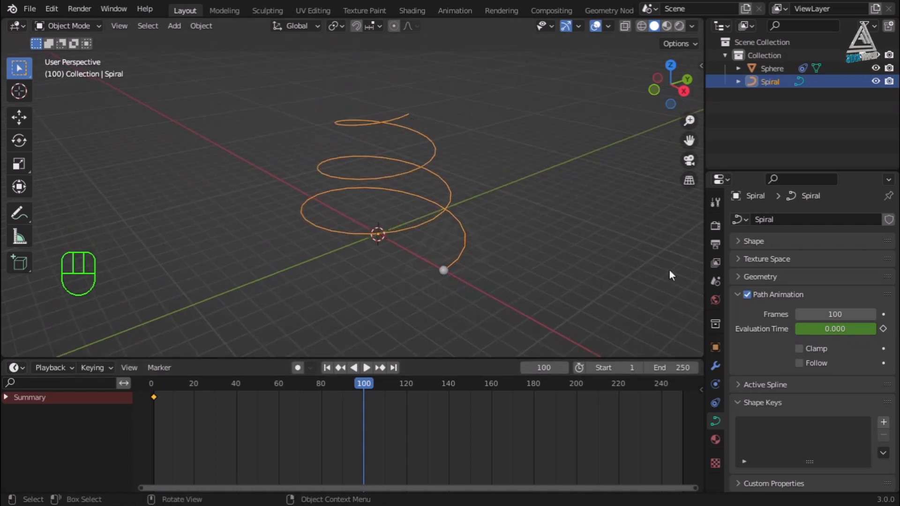
pyautogui.click(831, 330)
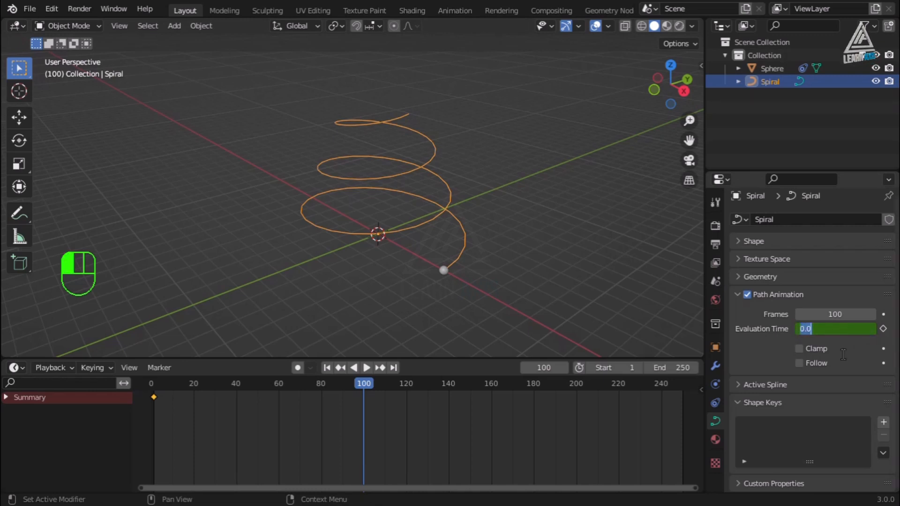
pyautogui.write('100')
pyautogui.press('Return')
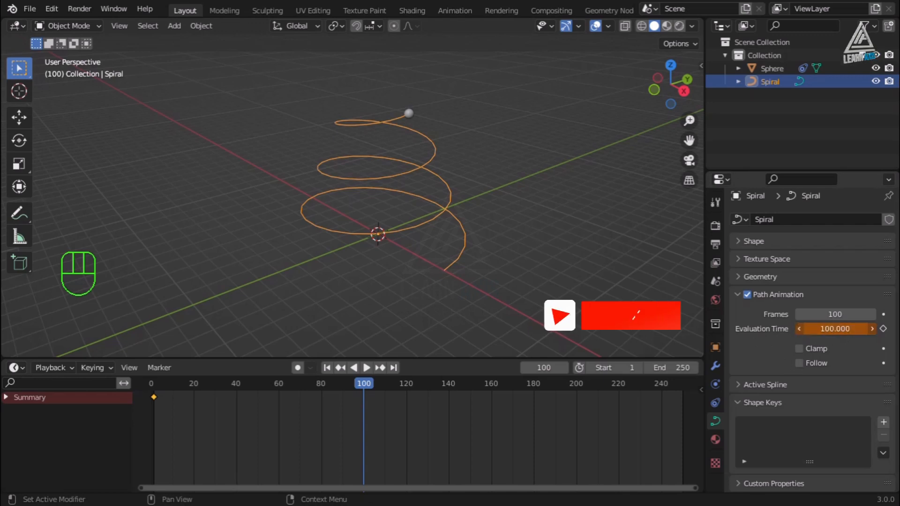
# Step: Test an evaluation time above 100, reset it to 100 and keyframe it at frame 100
pyautogui.moveTo(834, 329)
pyautogui.mouseDown()
pyautogui.moveTo(853, 329)
pyautogui.moveTo(840, 329)
pyautogui.mouseUp()
pyautogui.click(829, 330)
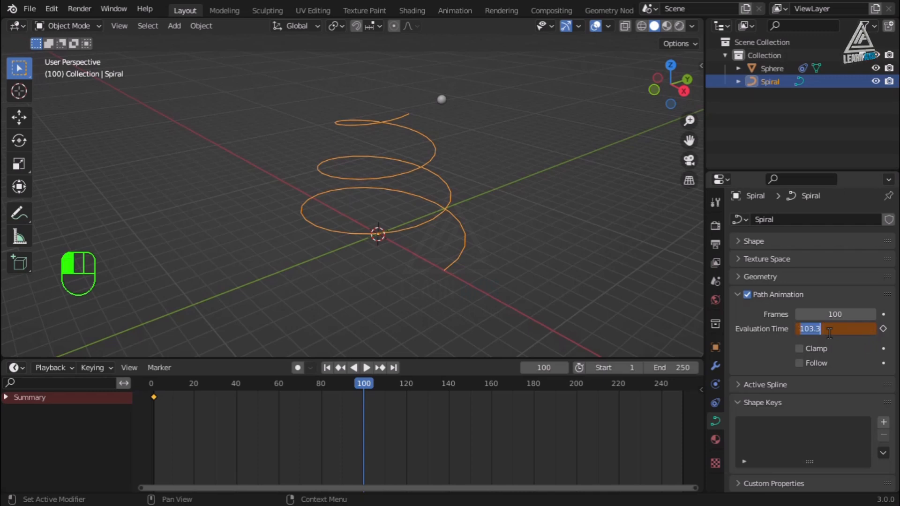
pyautogui.write('100')
pyautogui.press('Return')
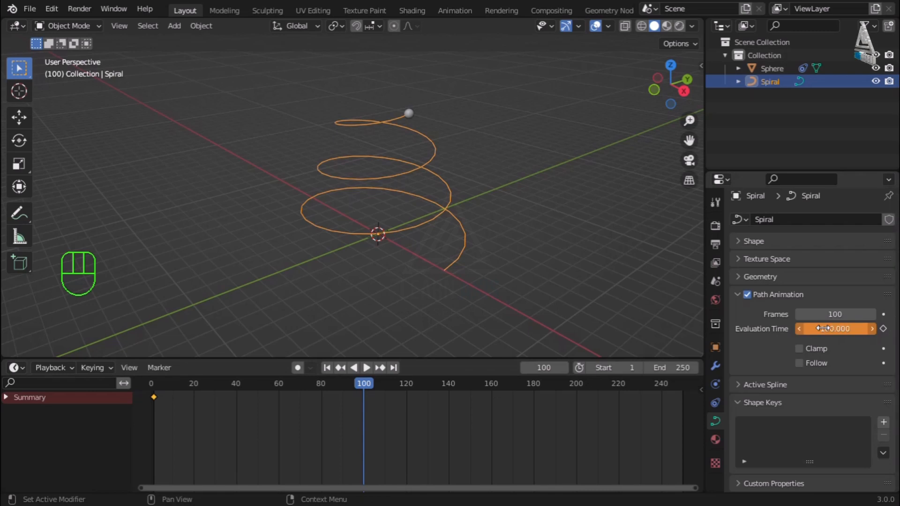
pyautogui.click(883, 329)
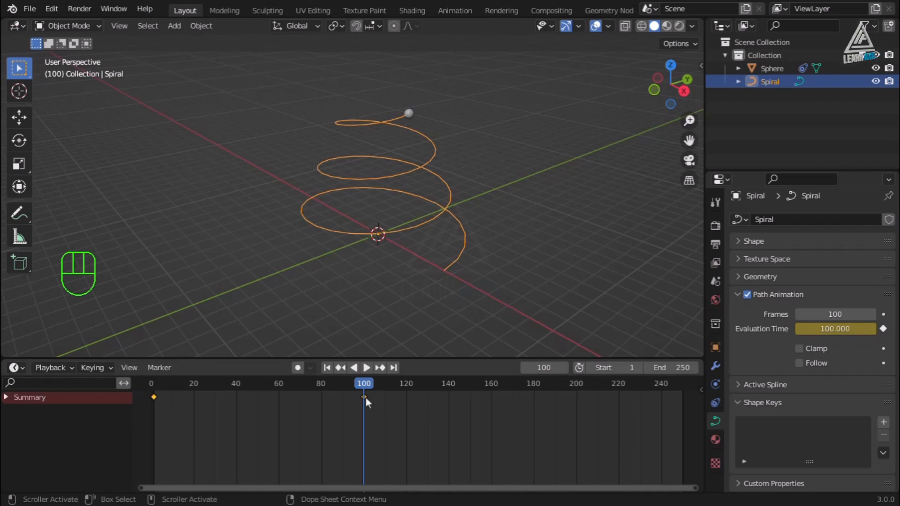
# Step: Scrub through the timeline and play the animation from the start to preview the sphere travelling along the spiral
pyautogui.moveTo(362, 386); pyautogui.dragTo(279, 381)
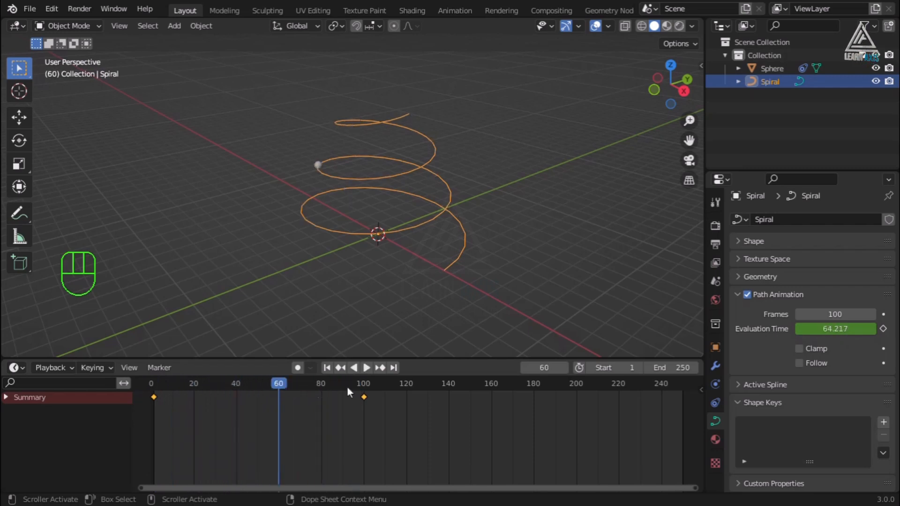
pyautogui.click(668, 368)
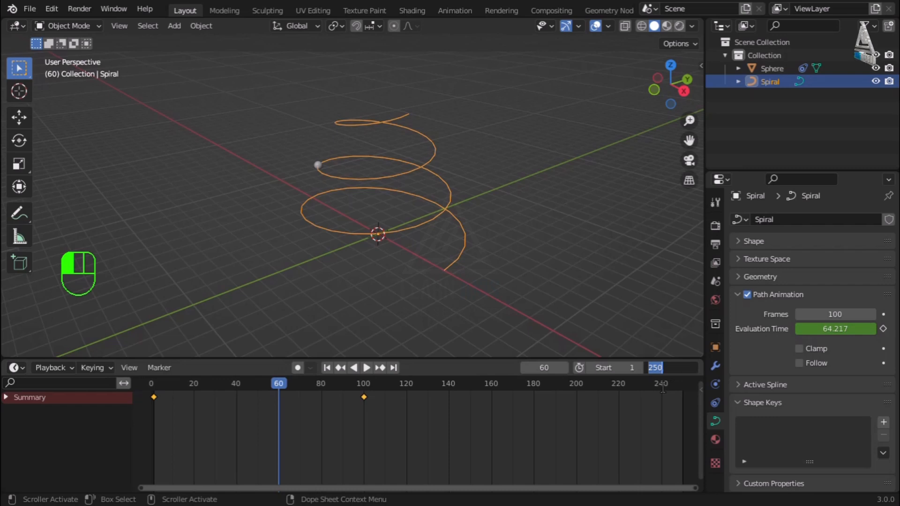
pyautogui.click(315, 395)
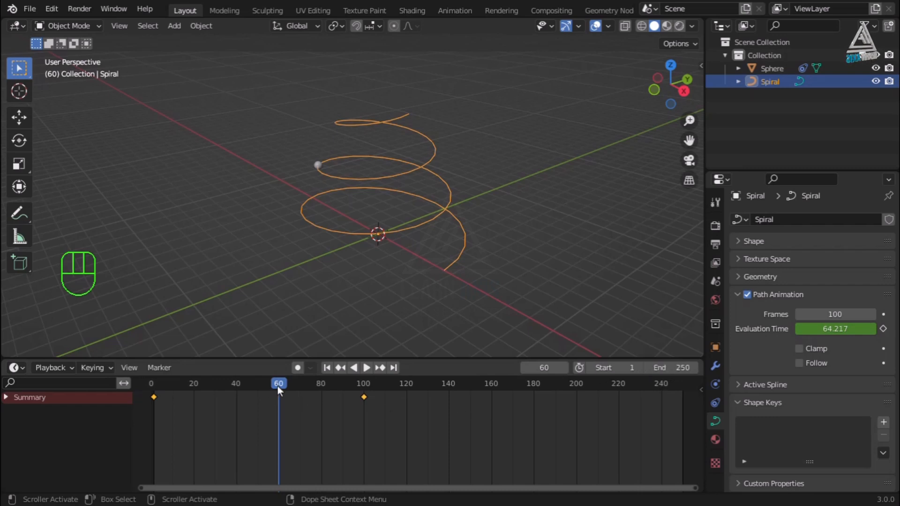
pyautogui.moveTo(277, 385); pyautogui.dragTo(147, 382)
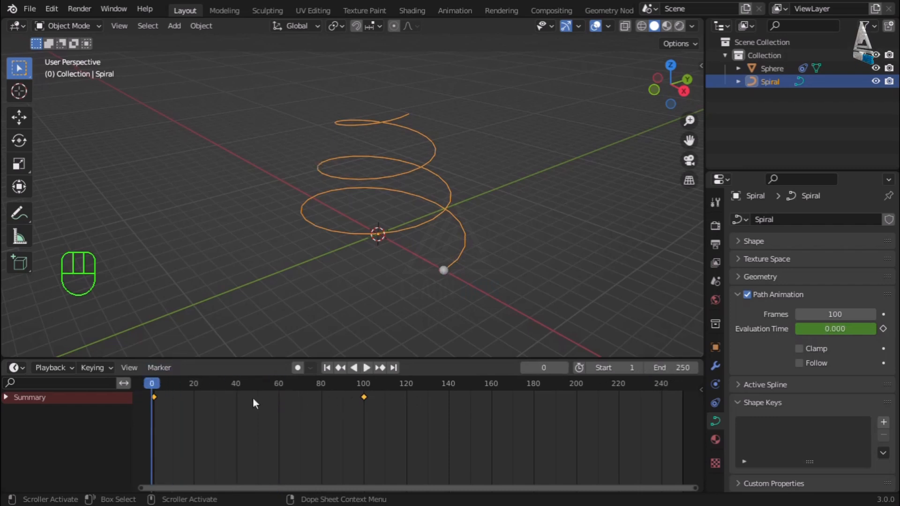
pyautogui.click(366, 369)
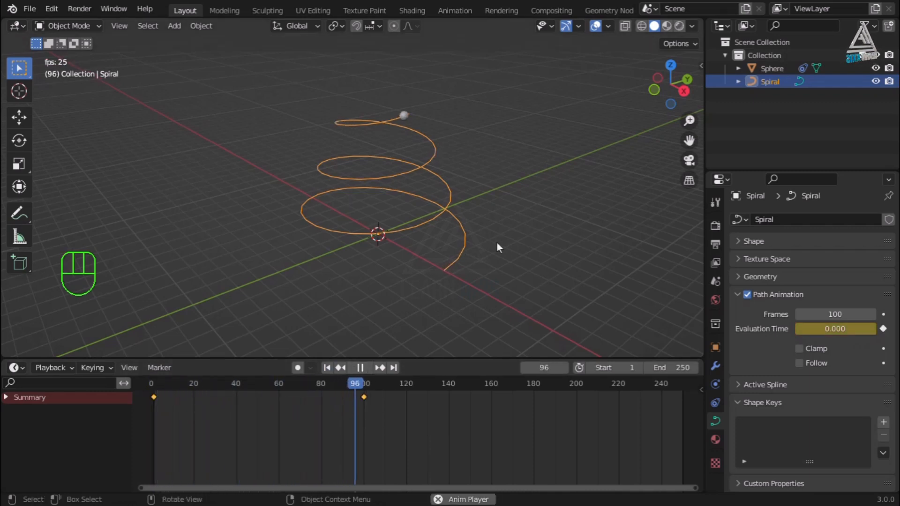
pyautogui.click(366, 368)
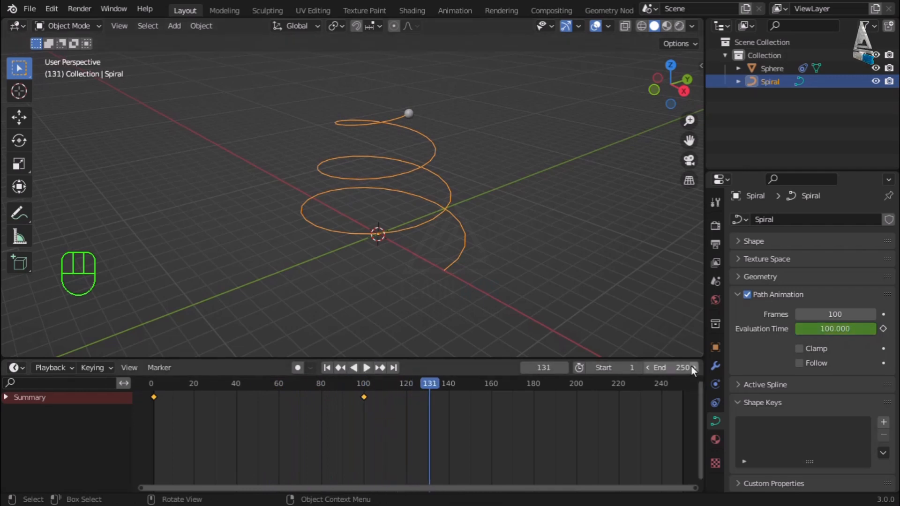
# Step: Set the final frame of the playback range to 100
pyautogui.click(679, 374)
pyautogui.write('10')
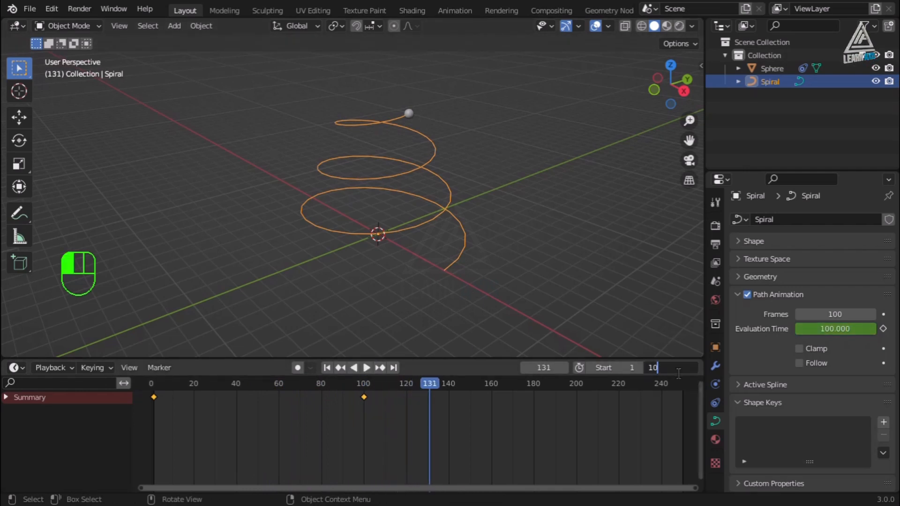
pyautogui.write('0')
pyautogui.press('Return')
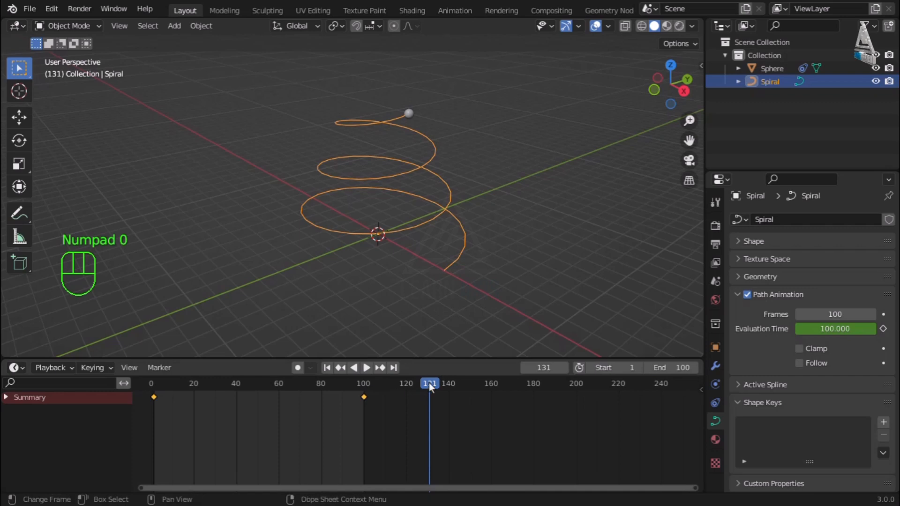
# Step: Scrub back into the shortened frame range and play the animation in the top view
pyautogui.click(259, 384)
pyautogui.press('space')
pyautogui.scroll(2, 362, 175)
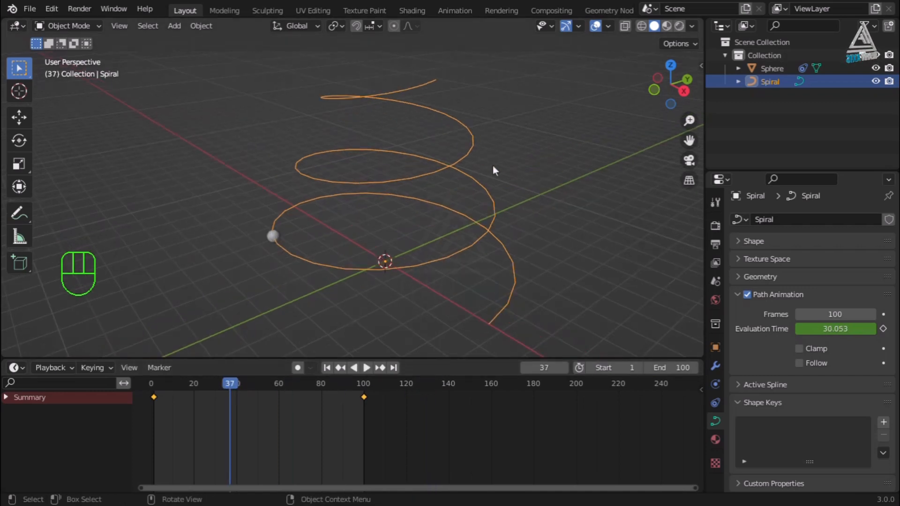
pyautogui.press('KP_7')
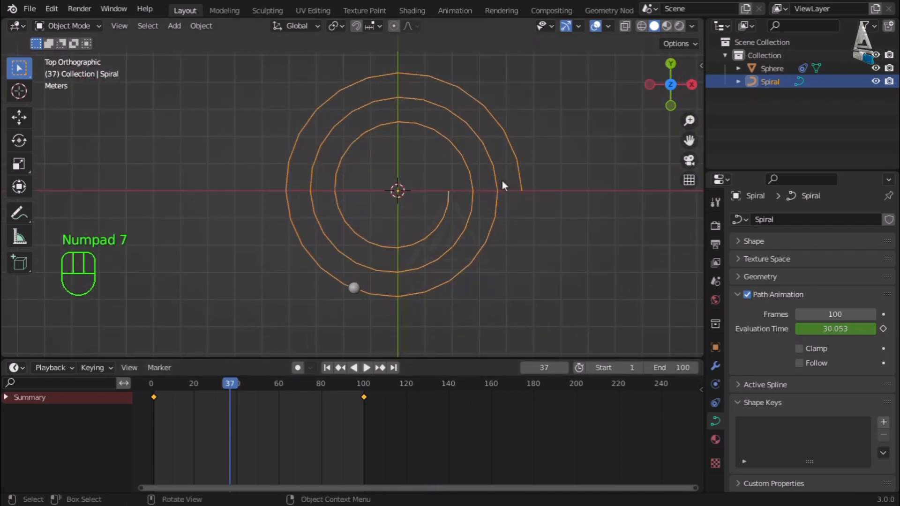
pyautogui.click(331, 367)
pyautogui.press('space')
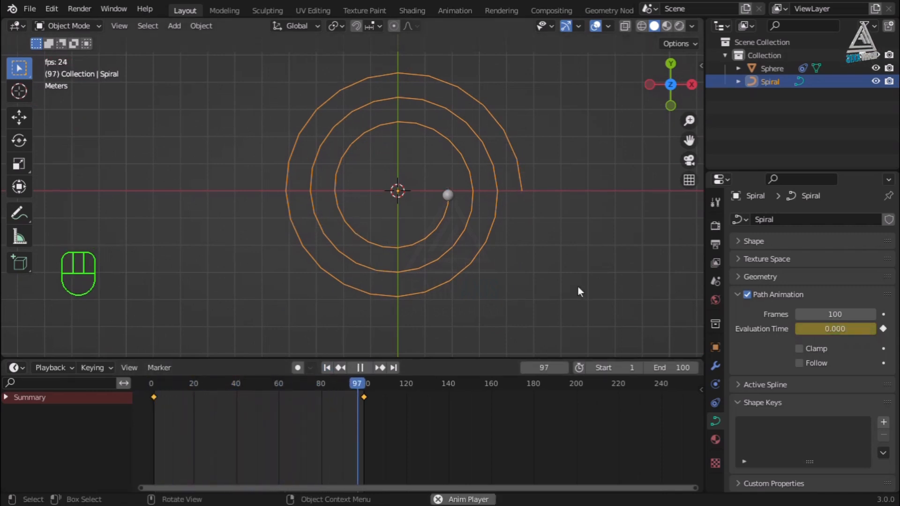
# Step: Deselect the spiral and watch the sphere's looping movement from several perspective angles
pyautogui.moveTo(569, 297); pyautogui.dragTo(534, 193, button='middle')
pyautogui.click(534, 195)
pyautogui.moveTo(593, 237); pyautogui.dragTo(536, 253, button='middle')
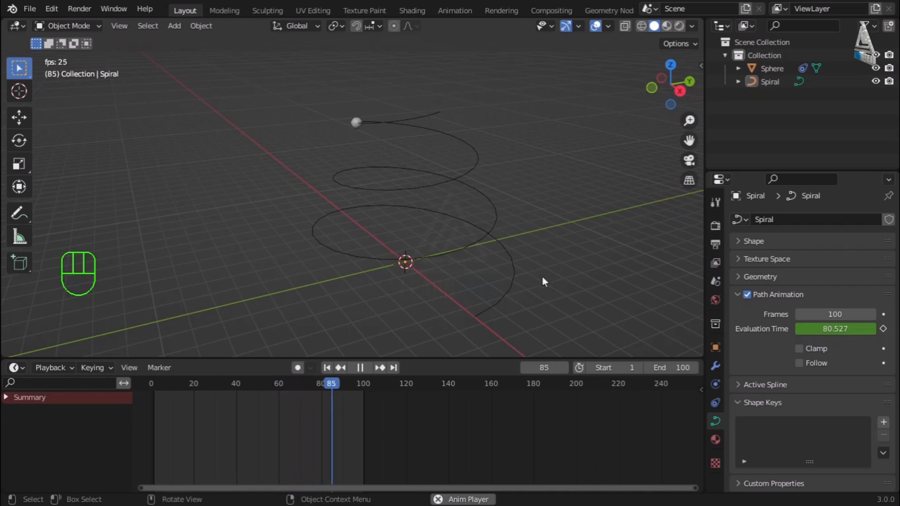
pyautogui.moveTo(542, 282); pyautogui.dragTo(558, 295, button='middle')
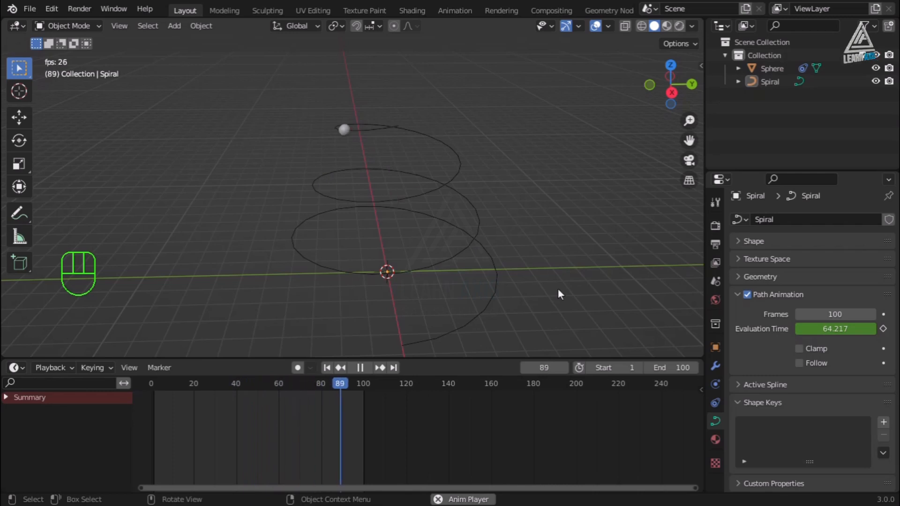
# Step: Select the sphere and show its Follow Path constraint settings
pyautogui.click(772, 69)
pyautogui.click(716, 422)
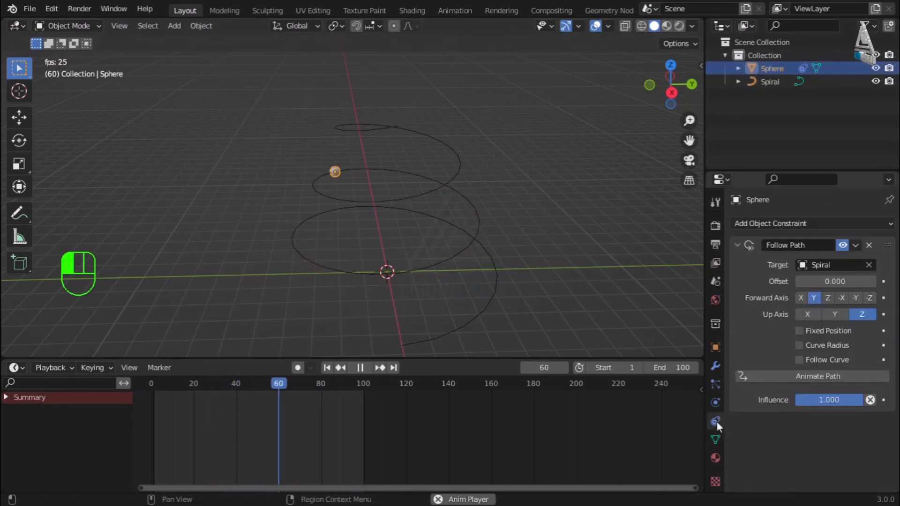